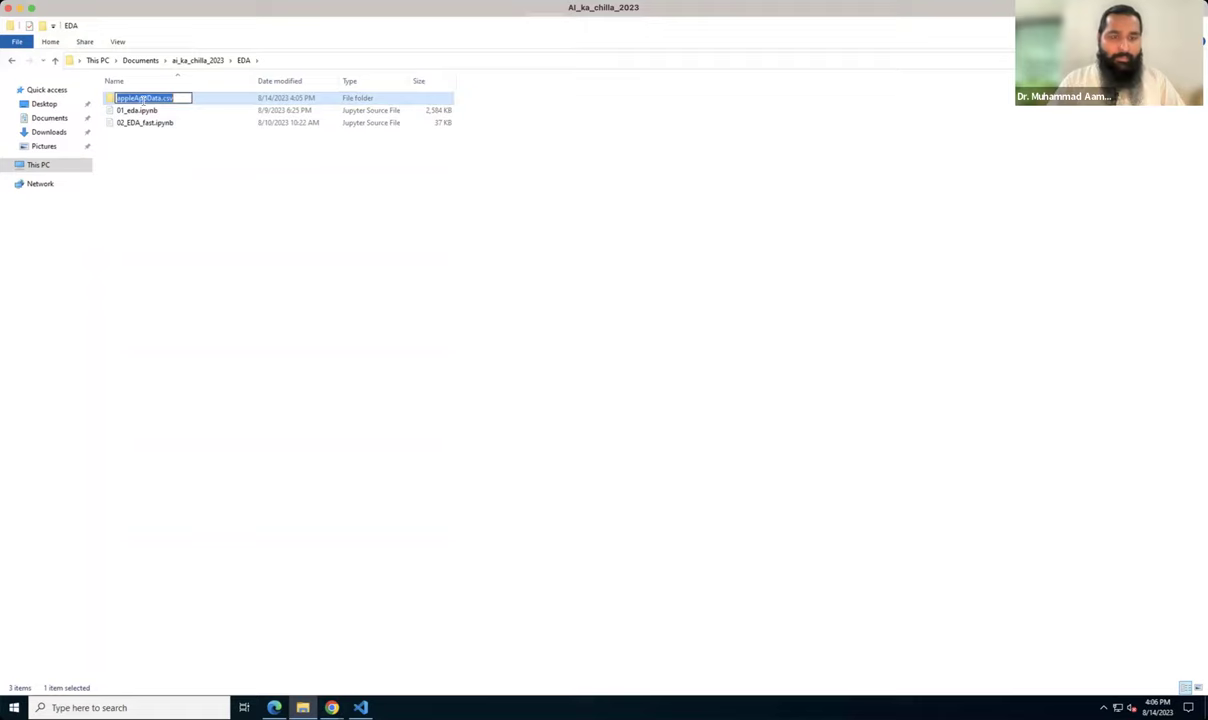
# Step: Rename the appleAppData.csv folder inside EDA as appleAppData
pyautogui.press('End')
pyautogui.press('BackSpace')
pyautogui.press('BackSpace')
pyautogui.press('BackSpace')
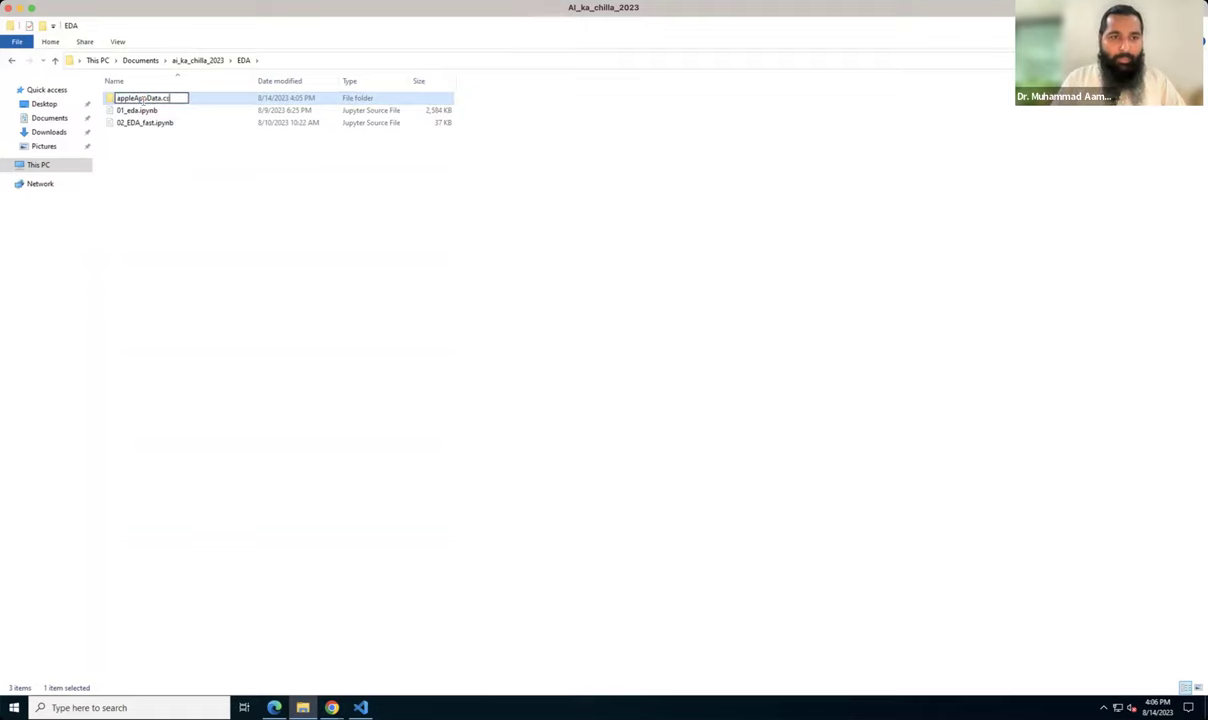
pyautogui.press('Return')
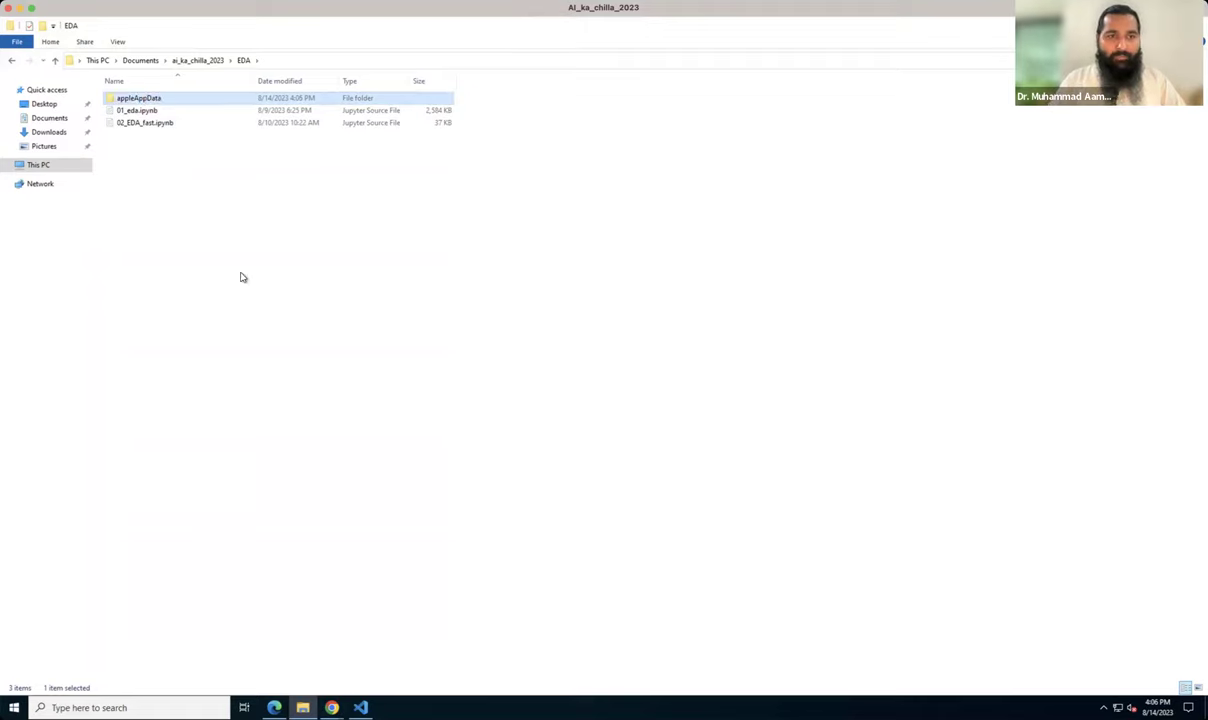
# Step: Open the appleAppData folder, select app_store_eda.ipynb, and switch to Visual Studio Code
pyautogui.click(256, 299)
pyautogui.doubleClick(160, 101)
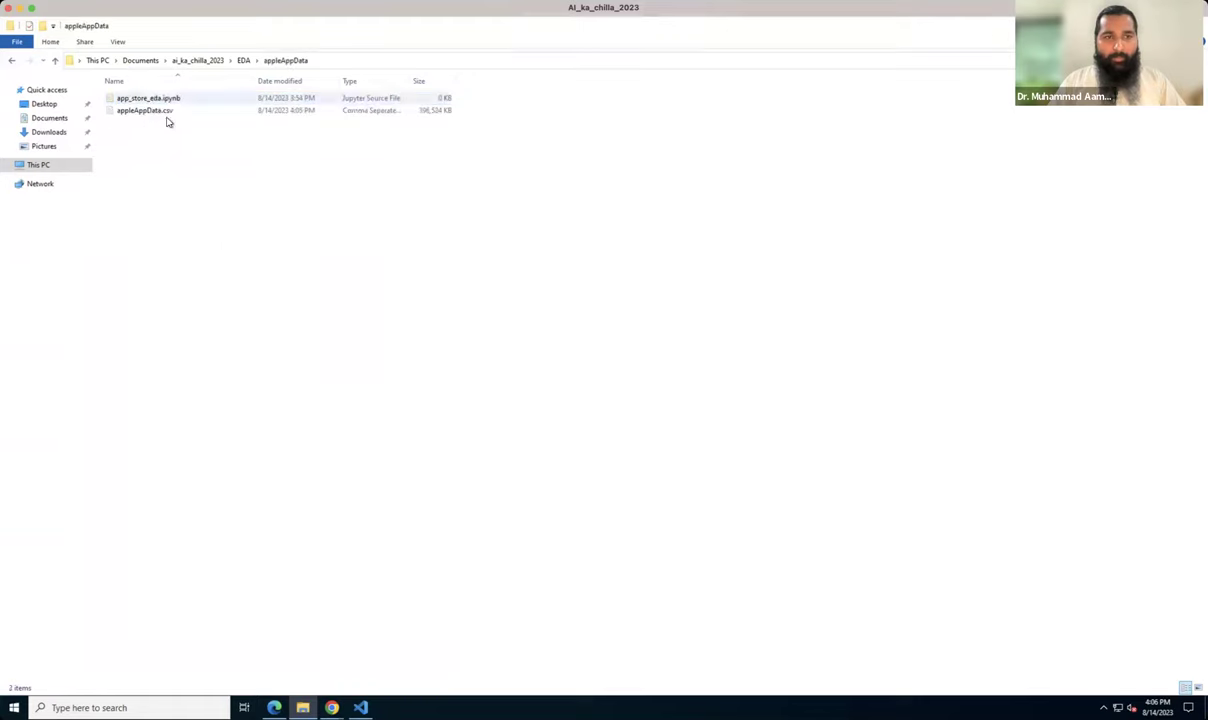
pyautogui.click(167, 100)
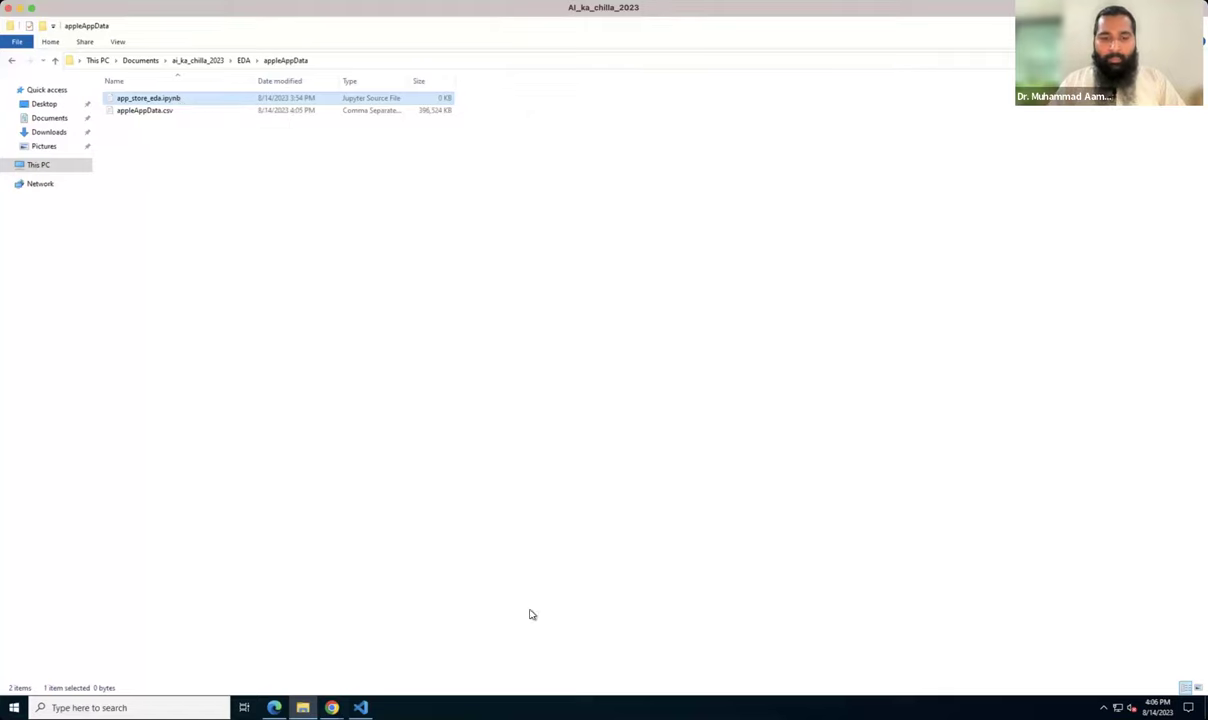
pyautogui.press('Return')
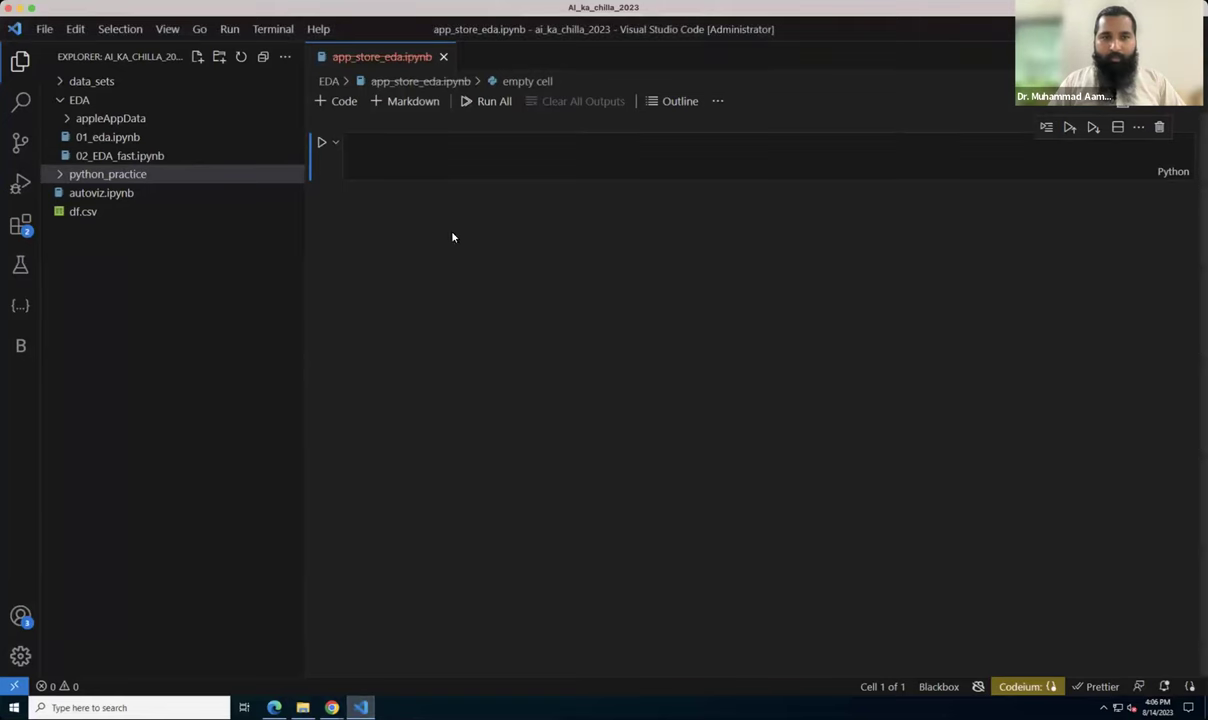
# Step: Close the outdated app_store_eda.ipynb editor and reopen the notebook from the EDA/appleAppData folder
pyautogui.click(443, 57)
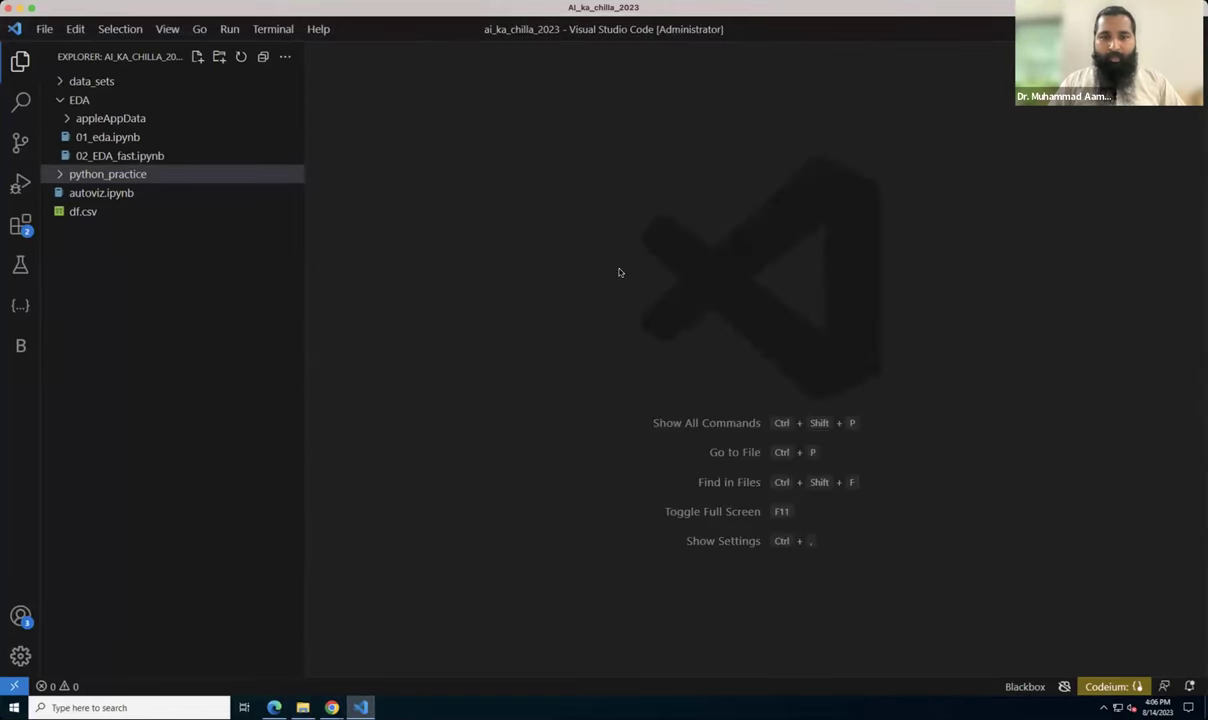
pyautogui.click(68, 120)
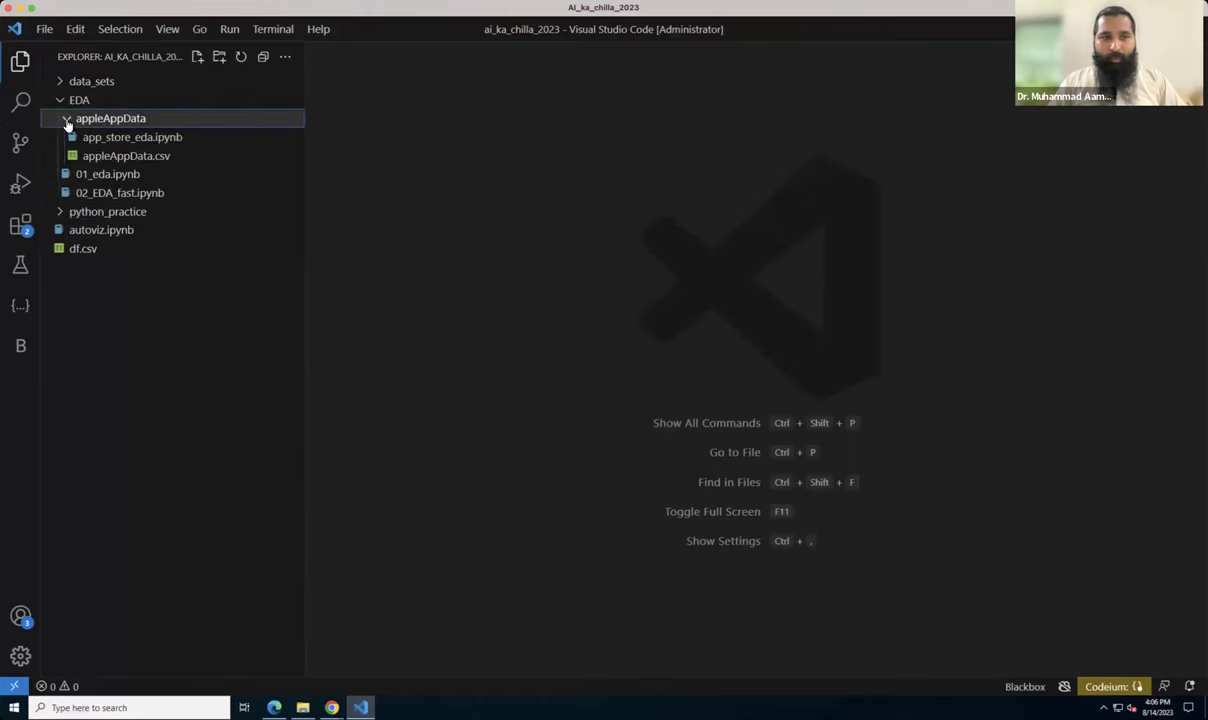
pyautogui.click(103, 140)
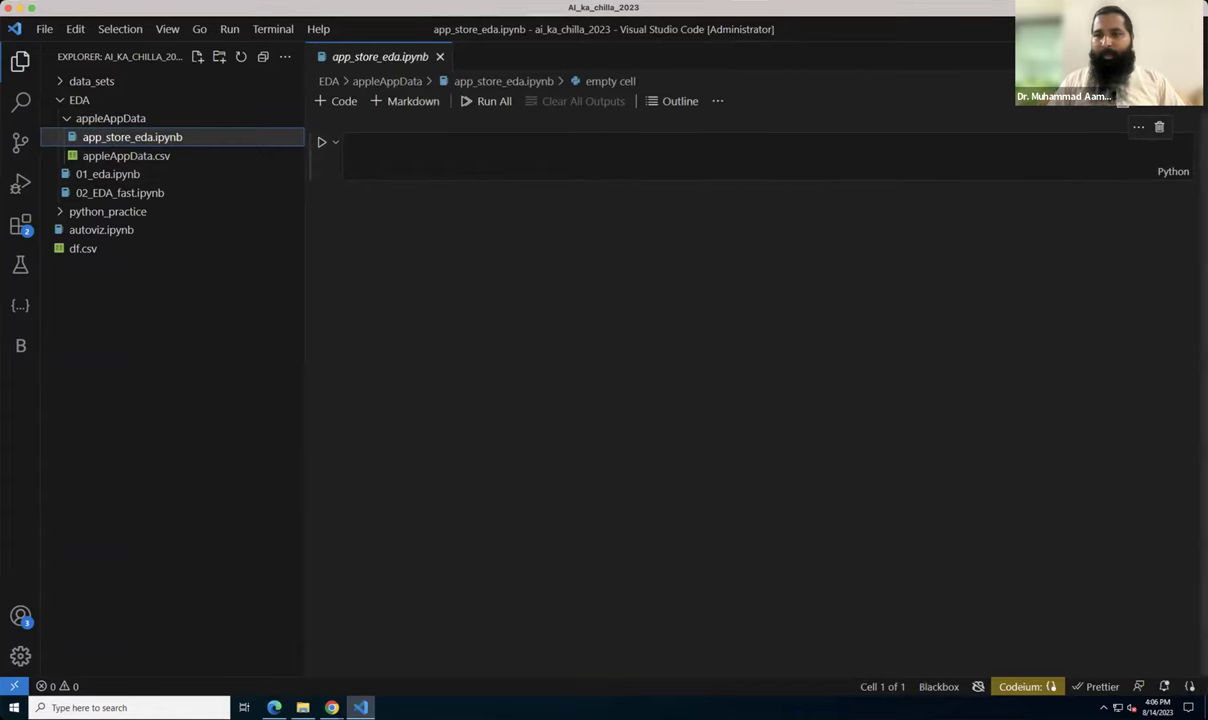
# Step: Set the notebook's kernel to ml_env (Python 3.11.4) and place the cursor in the empty code cell
pyautogui.click(1170, 102)
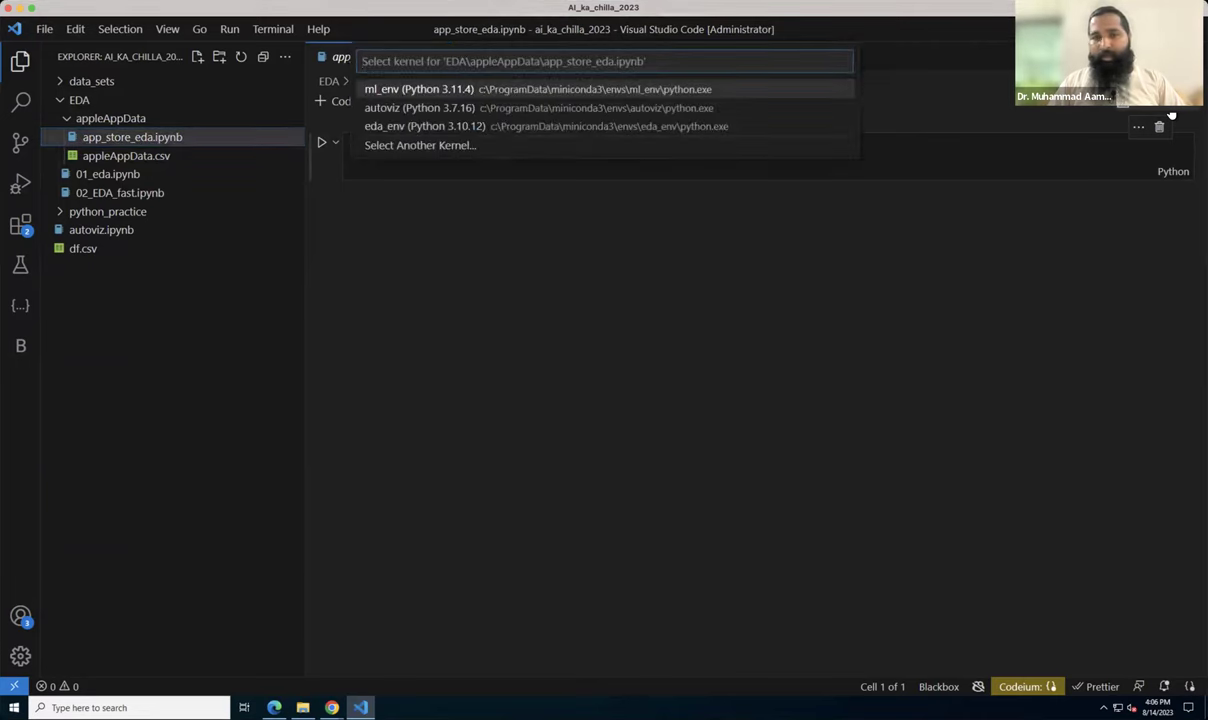
pyautogui.click(411, 92)
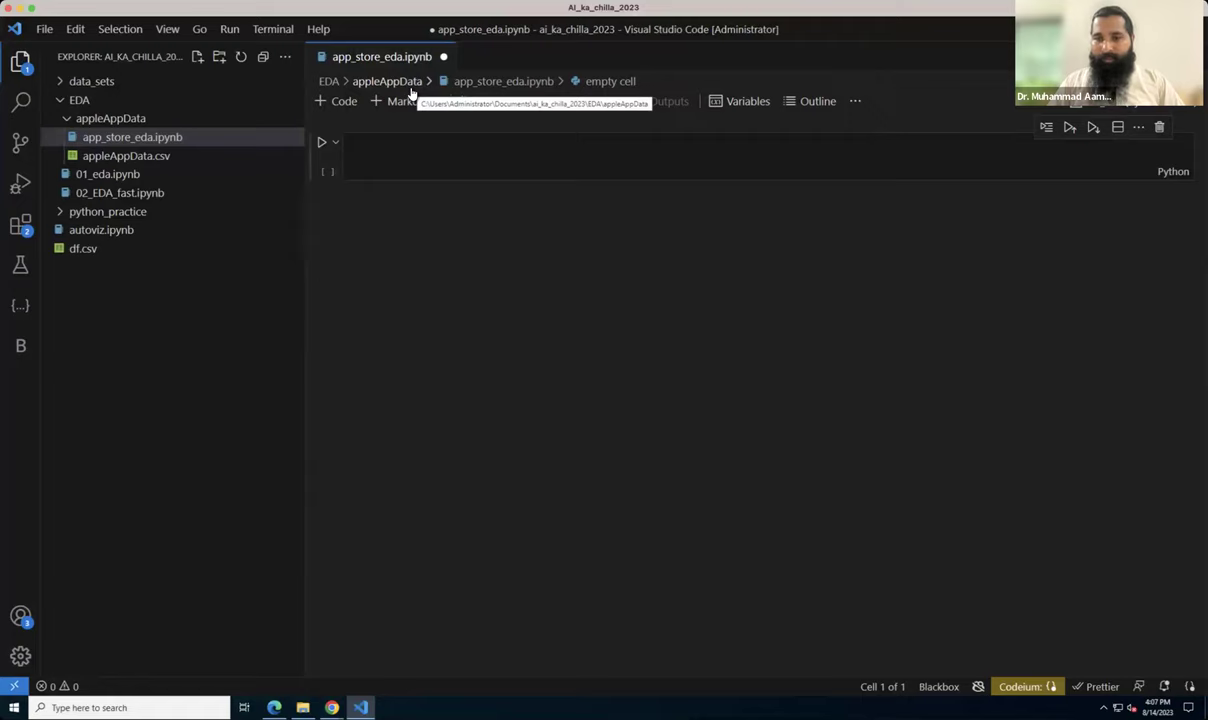
pyautogui.click(447, 143)
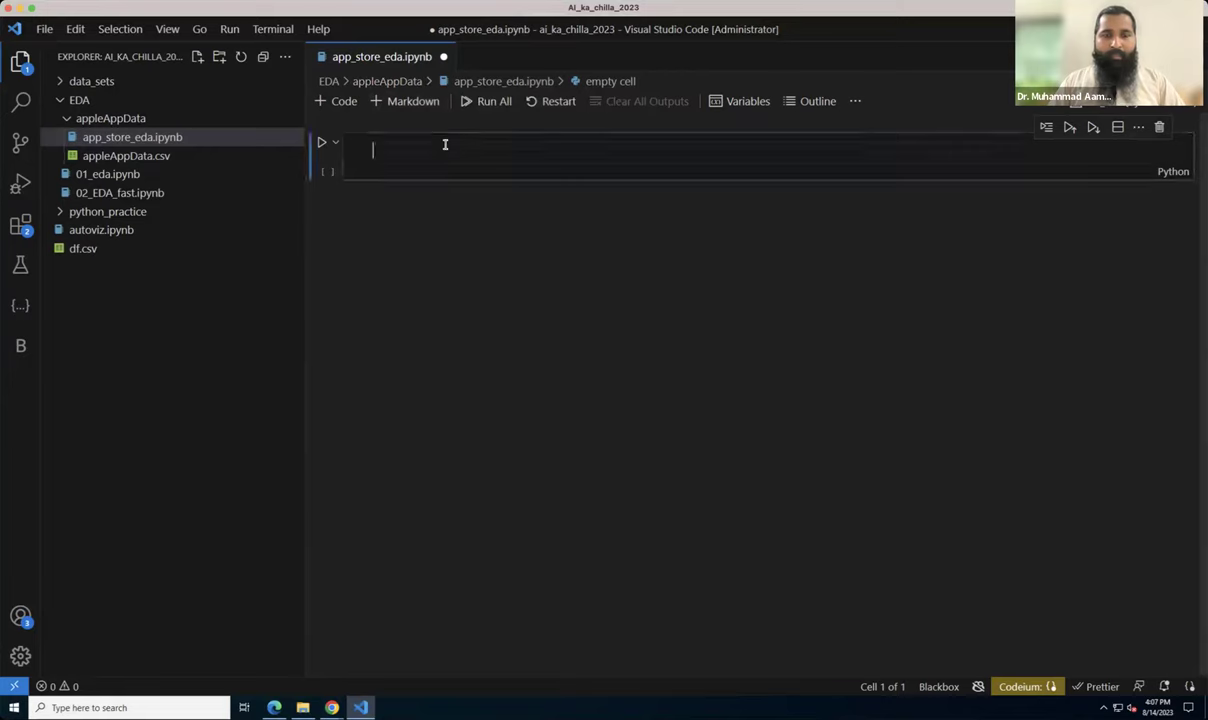
pyautogui.click(21, 62)
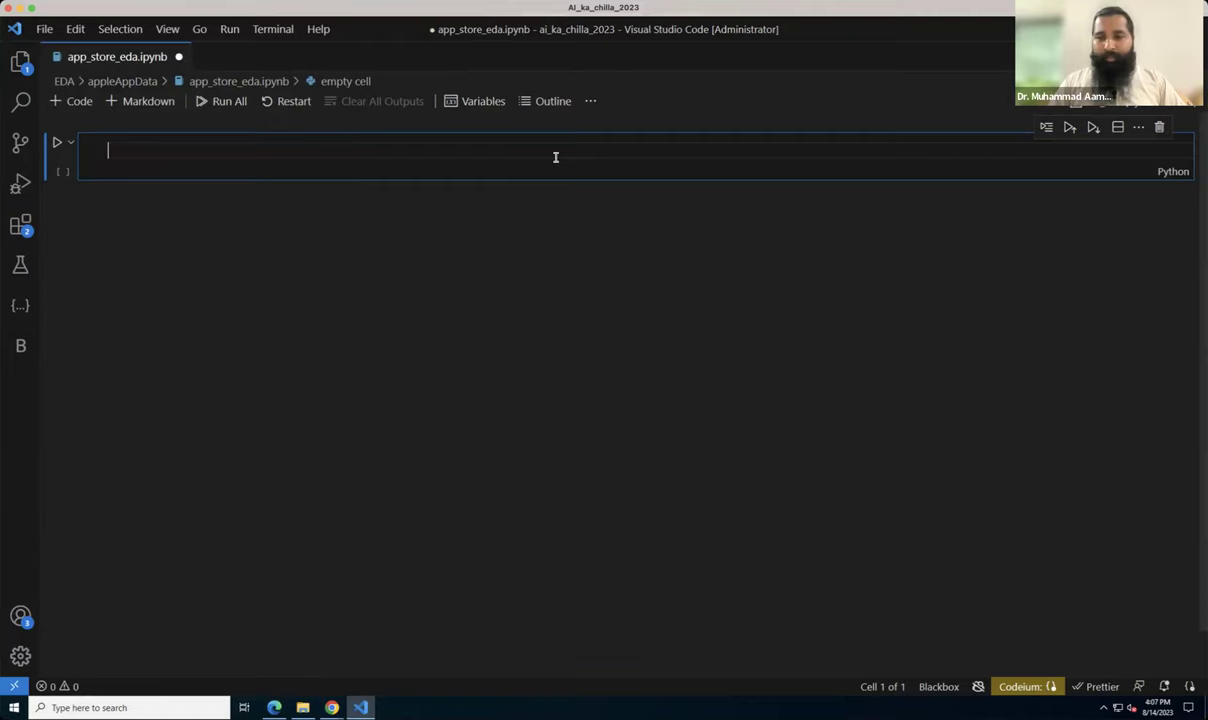
pyautogui.click(20, 61)
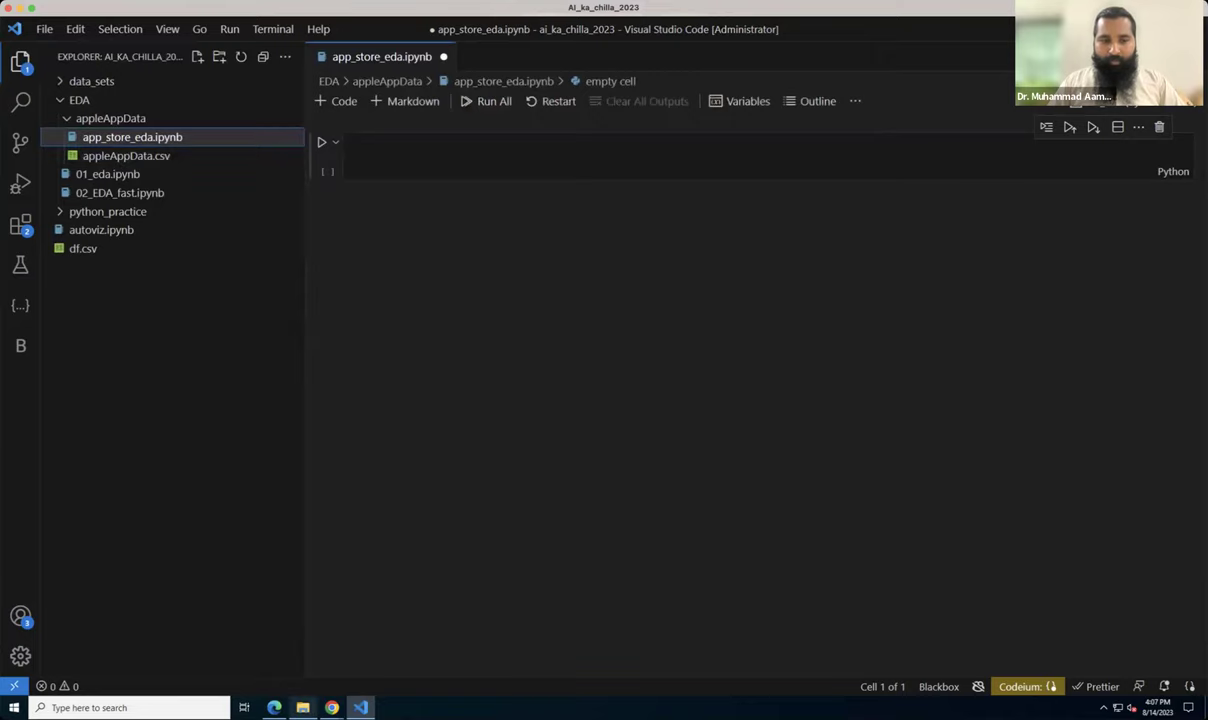
# Step: Switch to File Explorer and check the file size in the properties of appleAppData.csv
pyautogui.hotkey('shift', 'alt', 'r')
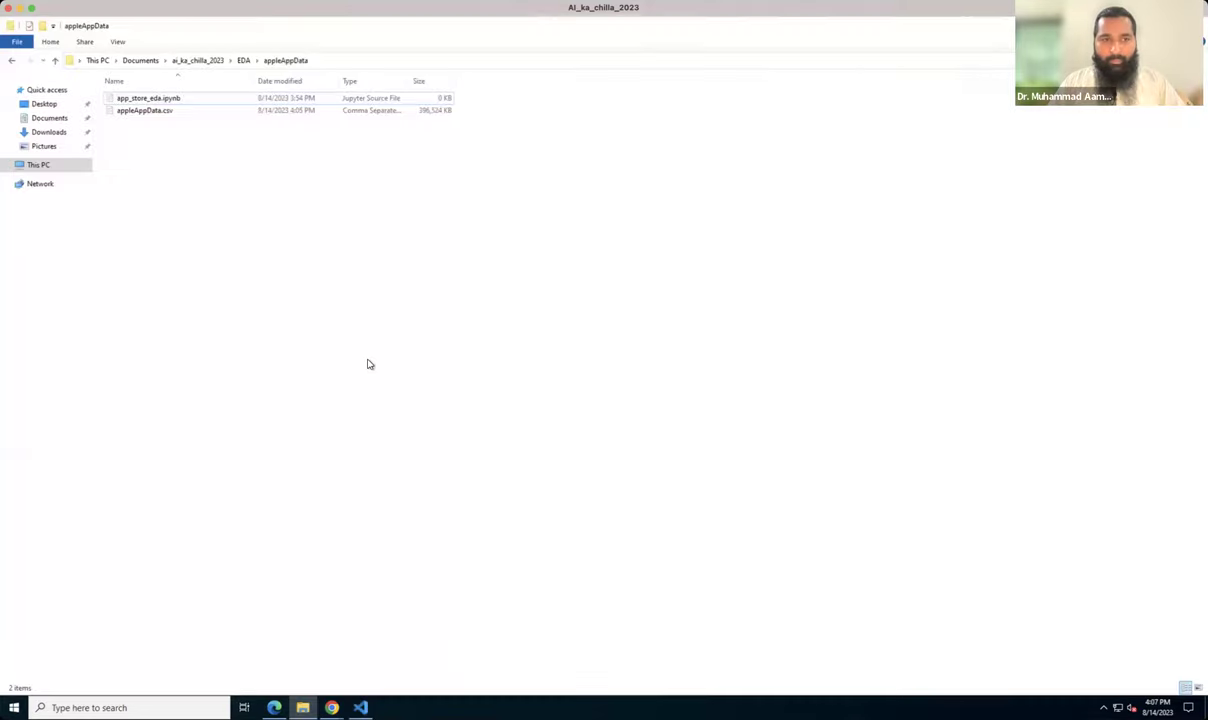
pyautogui.click(157, 111)
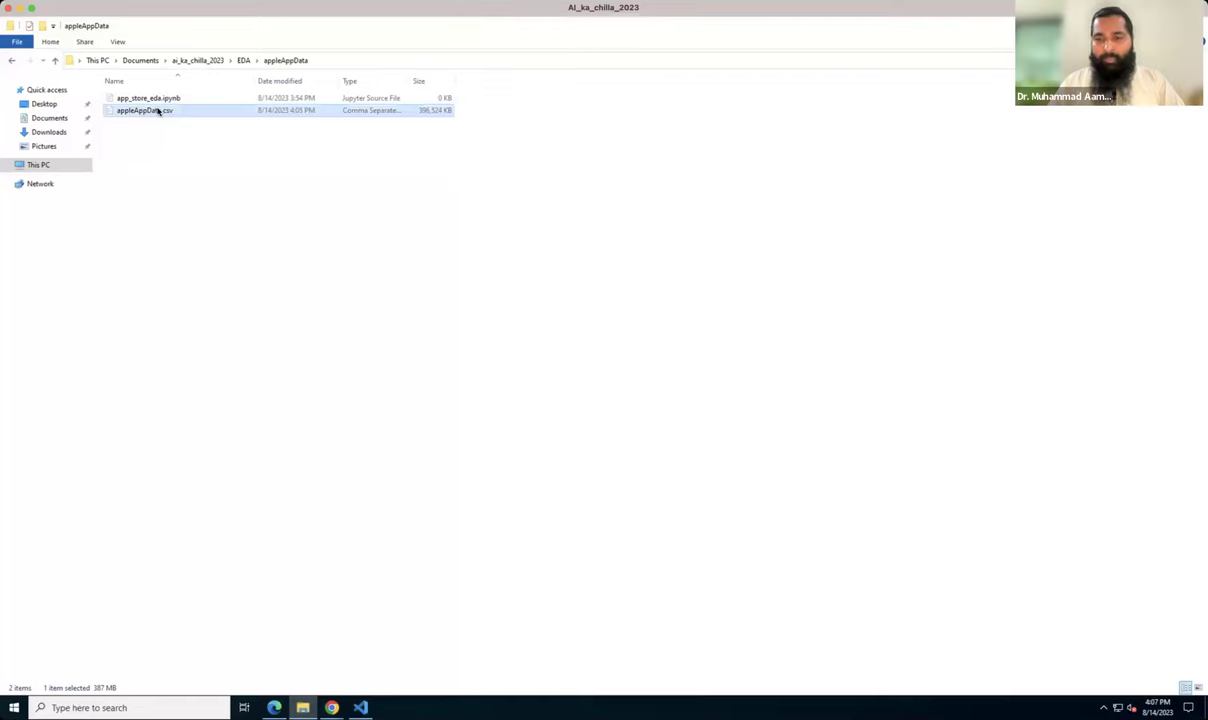
pyautogui.rightClick(158, 111)
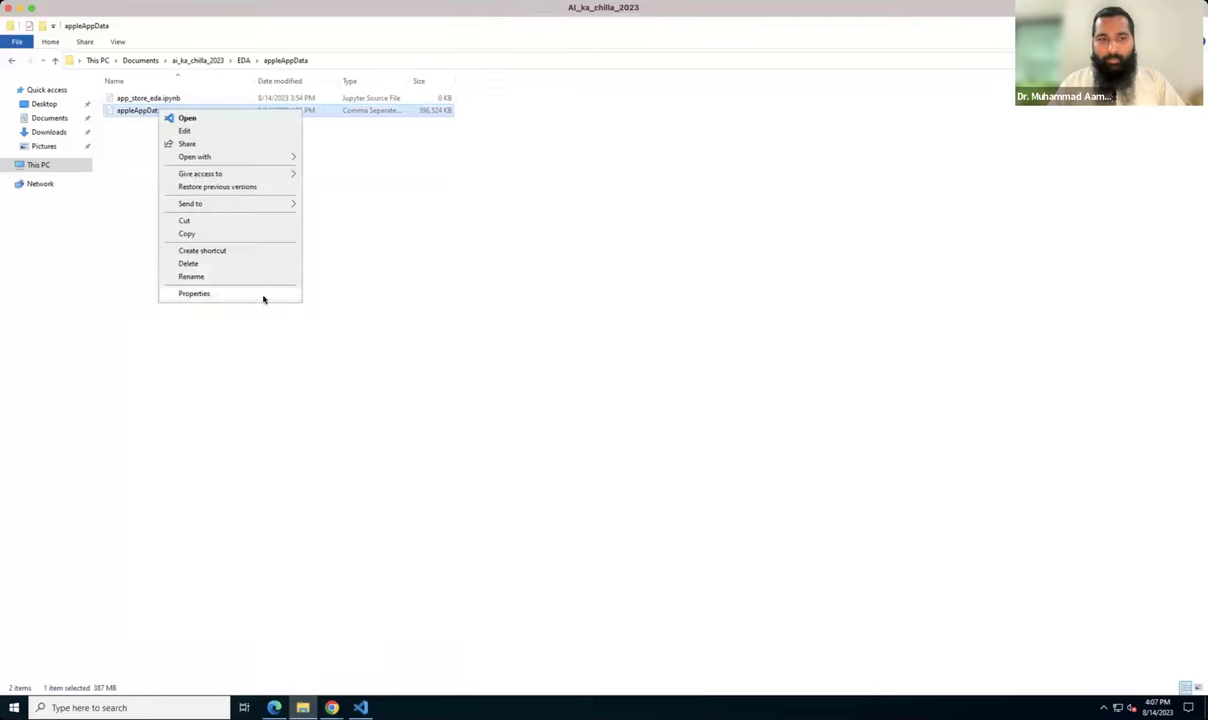
pyautogui.click(263, 295)
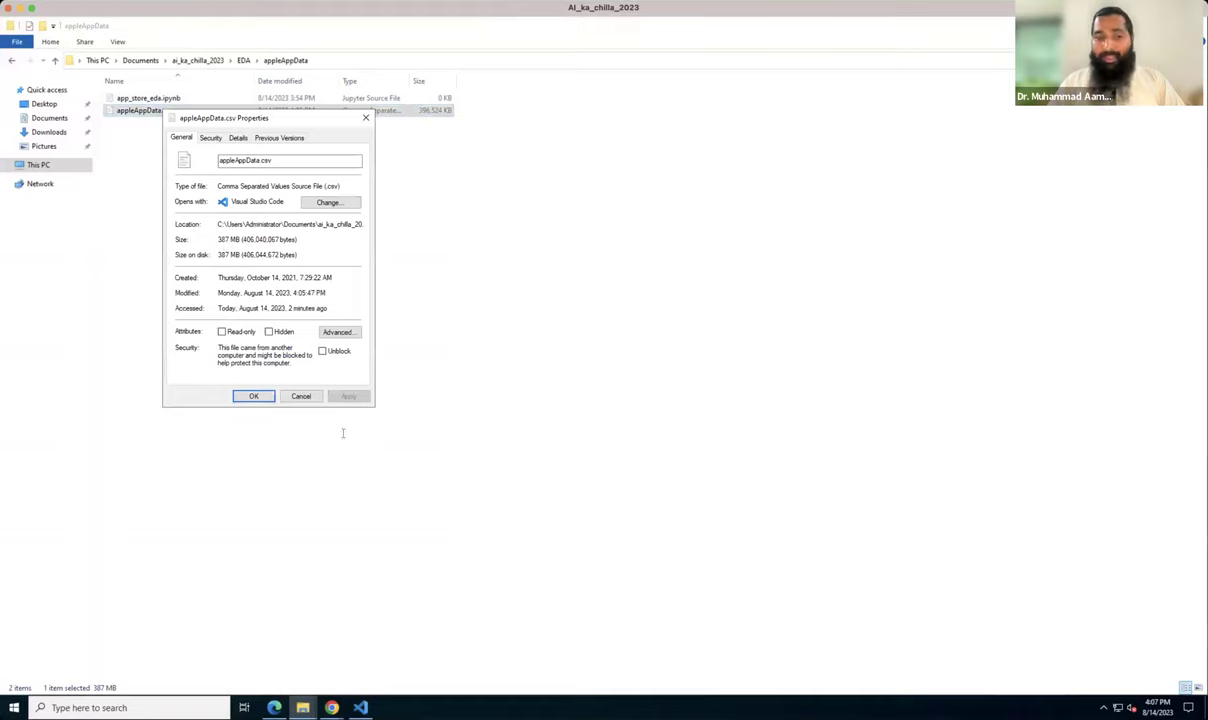
pyautogui.click(299, 396)
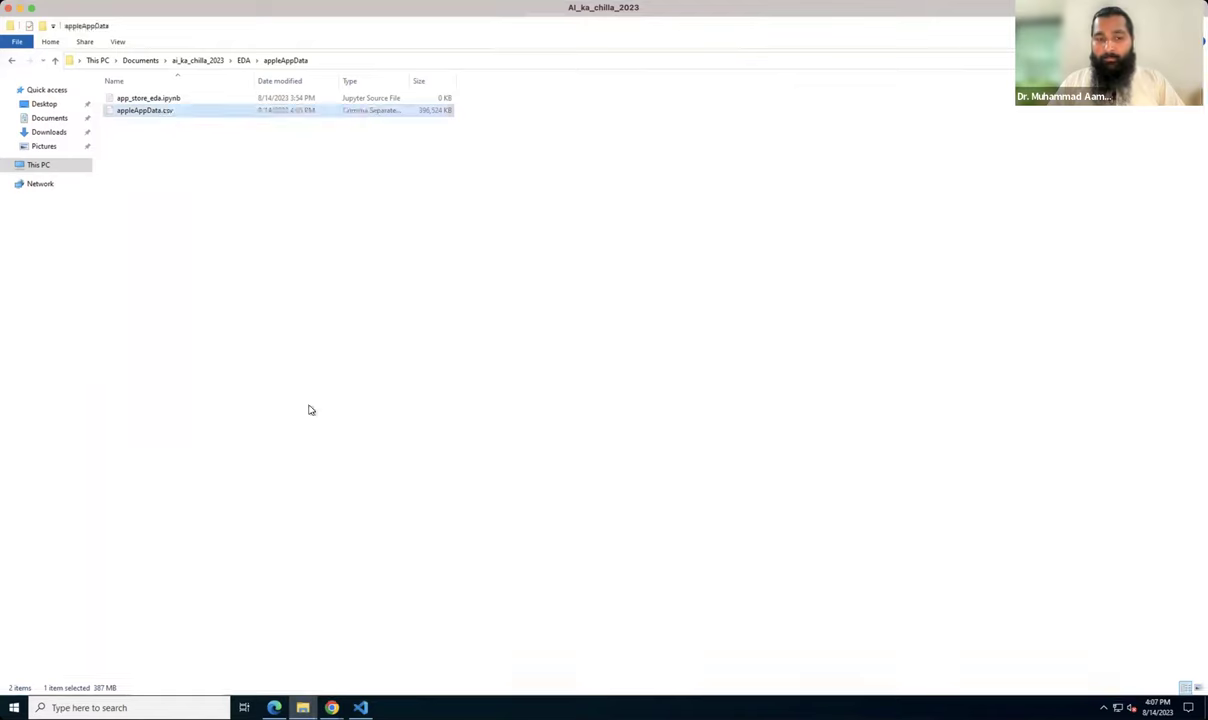
# Step: Switch back to Visual Studio Code, hide the file explorer sidebar and enlarge the interface by one zoom level
pyautogui.click(360, 707)
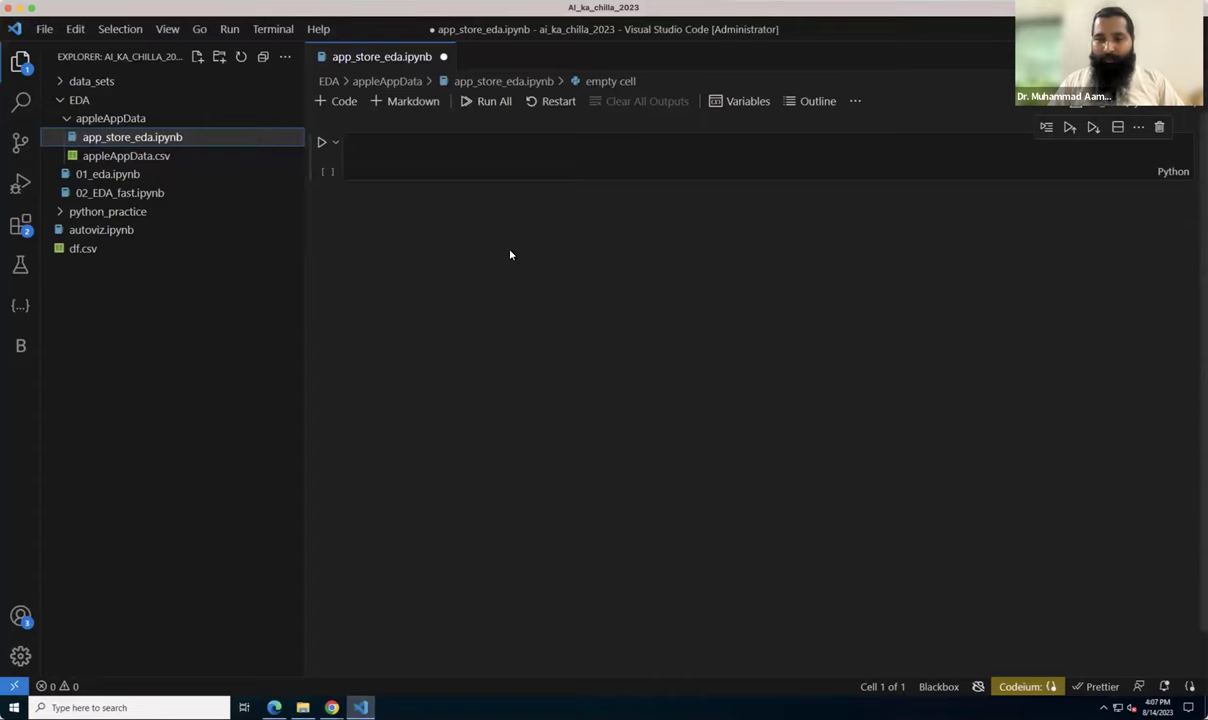
pyautogui.click(20, 62)
pyautogui.click(245, 148)
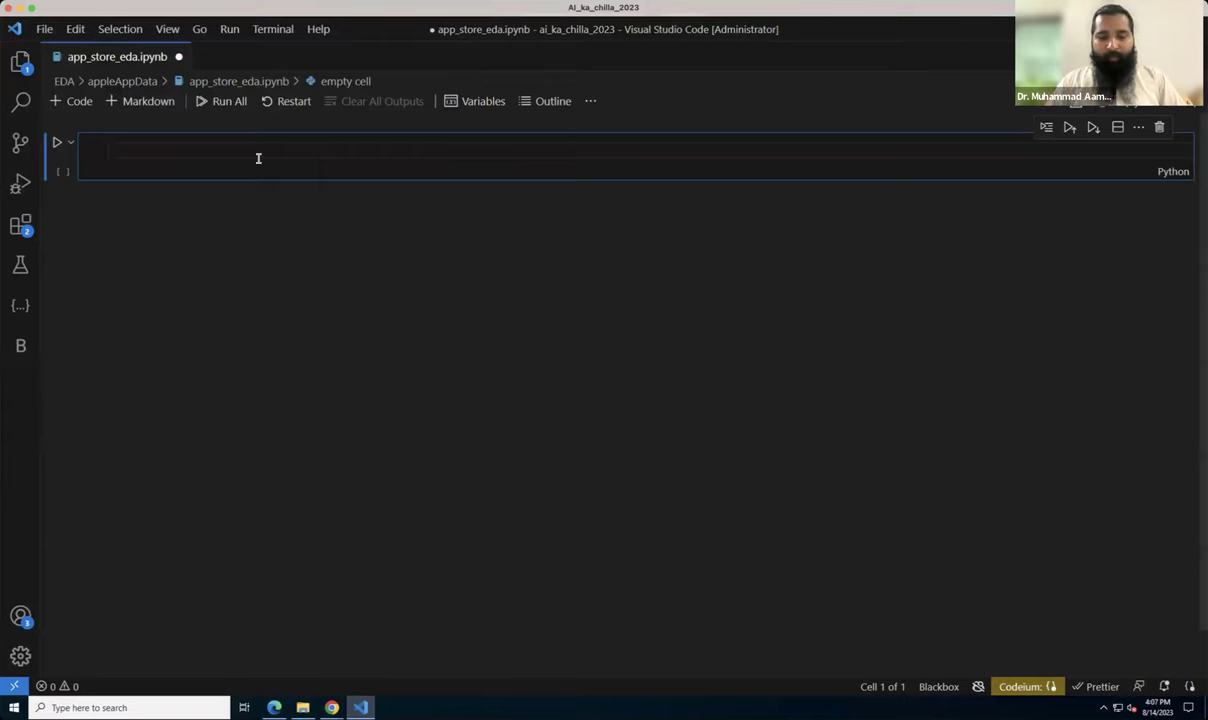
pyautogui.hotkey('ctrl', '=')
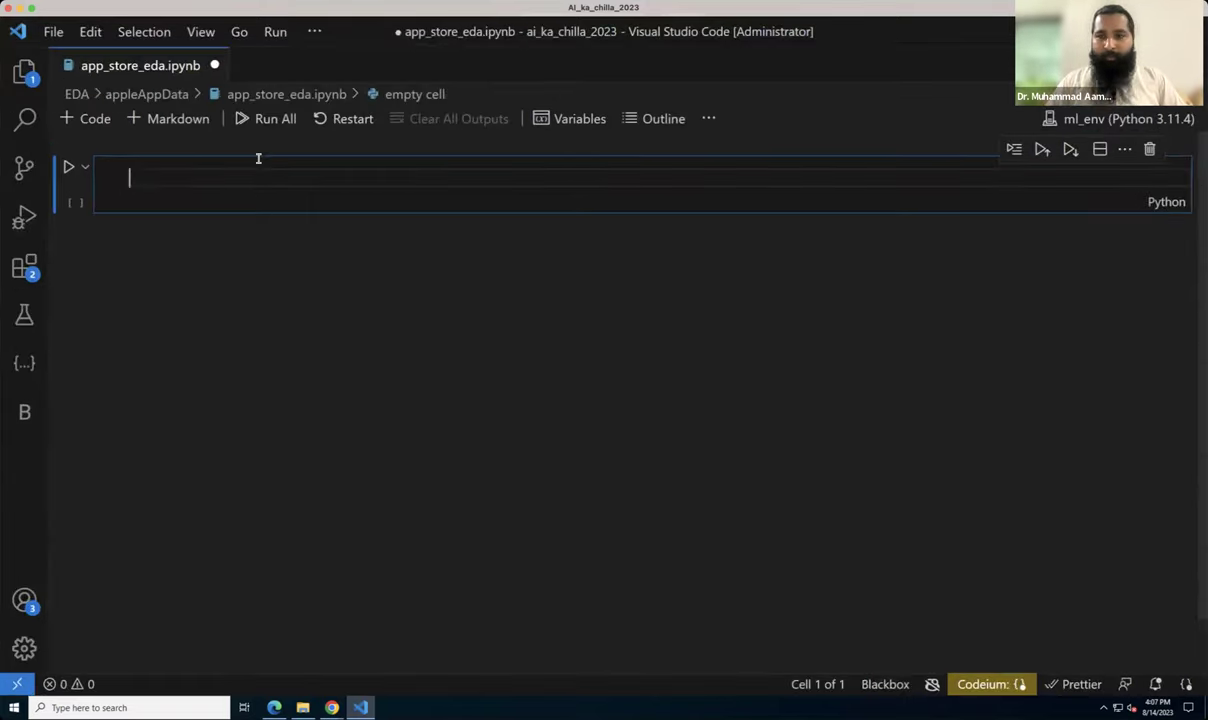
pyautogui.hotkey('ctrl', '=')
pyautogui.hotkey('ctrl', '-')
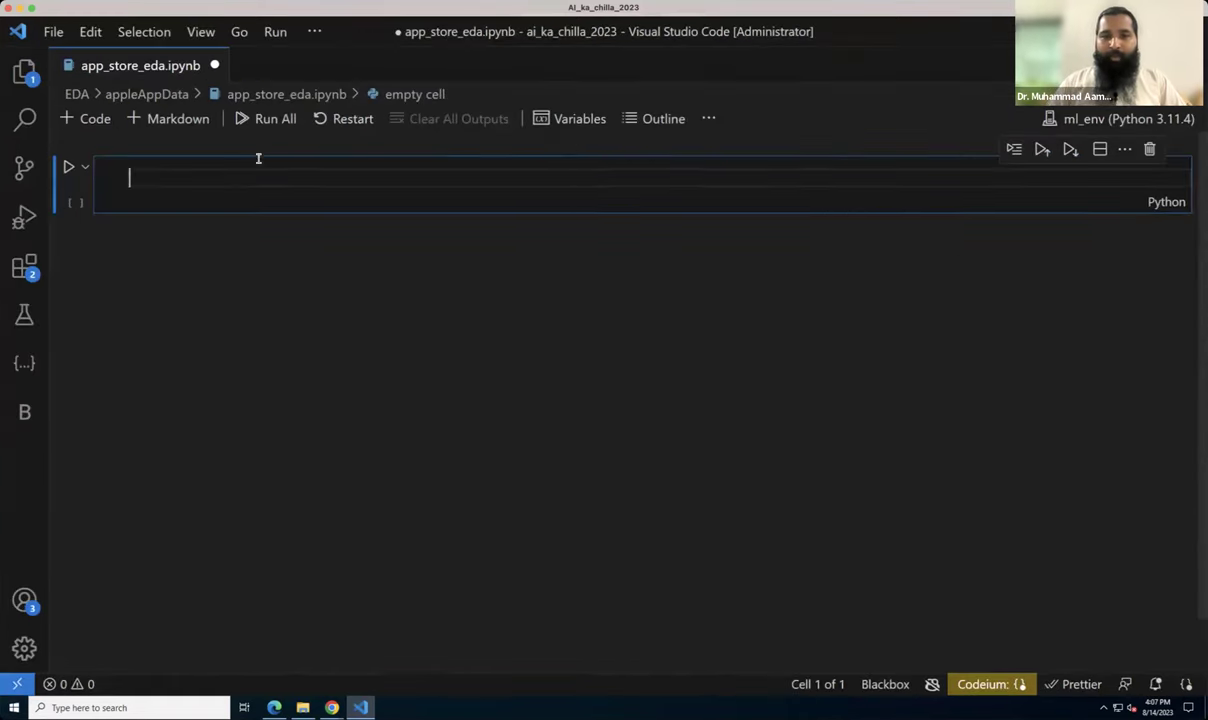
# Step: Insert a Markdown cell above the code cell containing the text "Apple App store Data Set EDA"
pyautogui.click(652, 146)
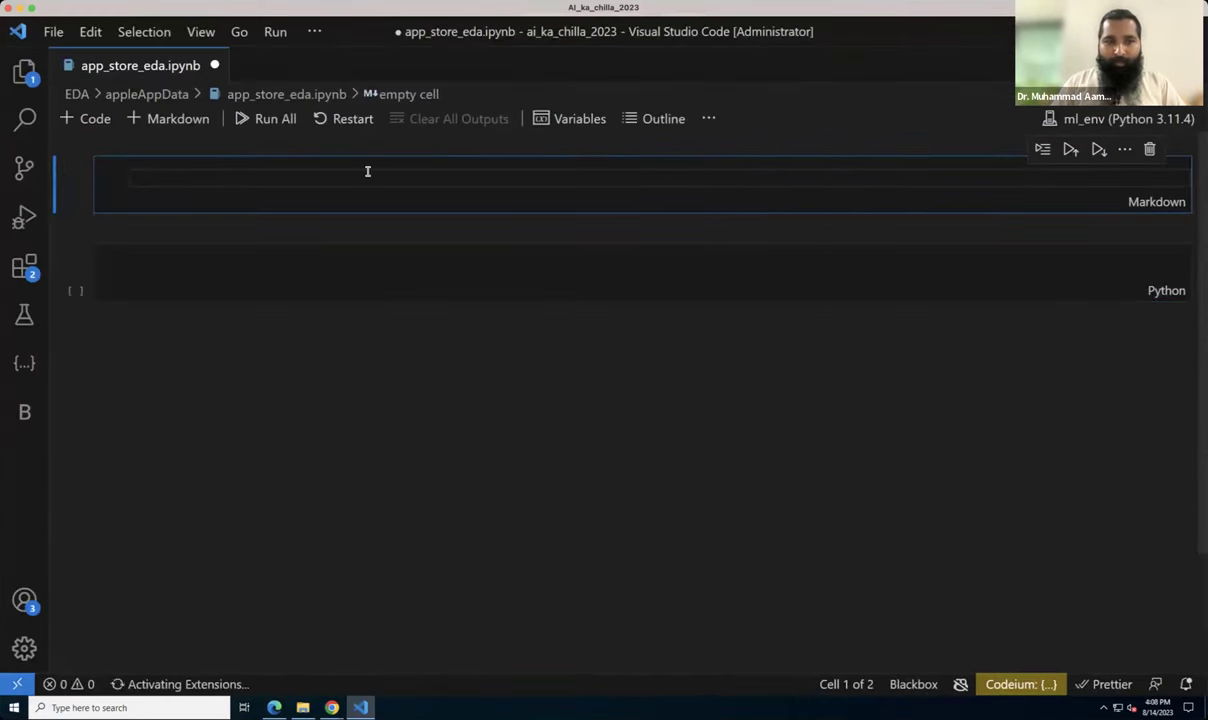
pyautogui.write('Apple ')
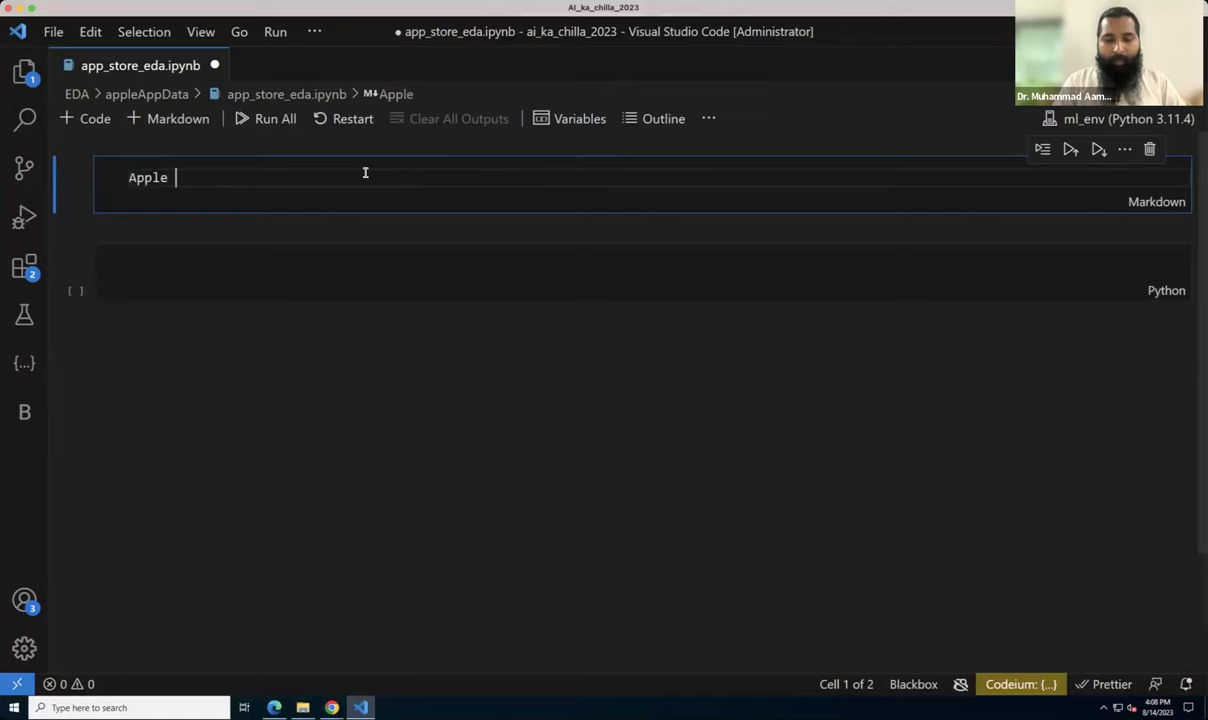
pyautogui.write('App store Data ')
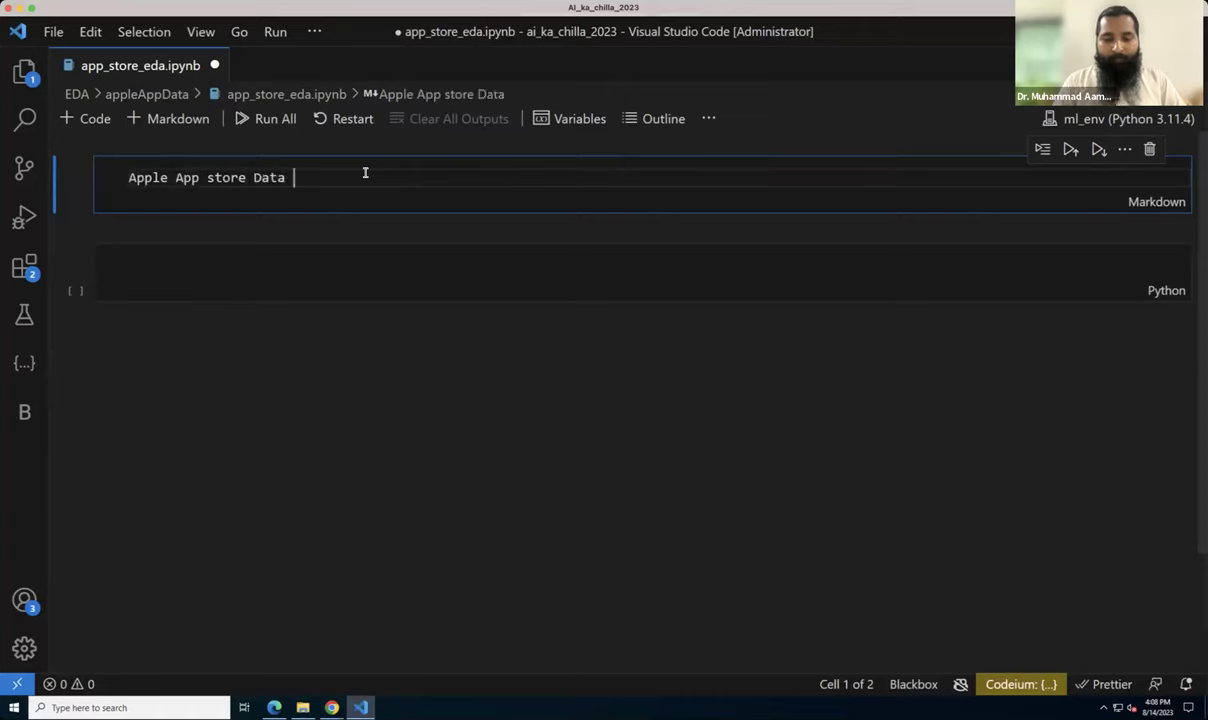
pyautogui.write('Set EDA')
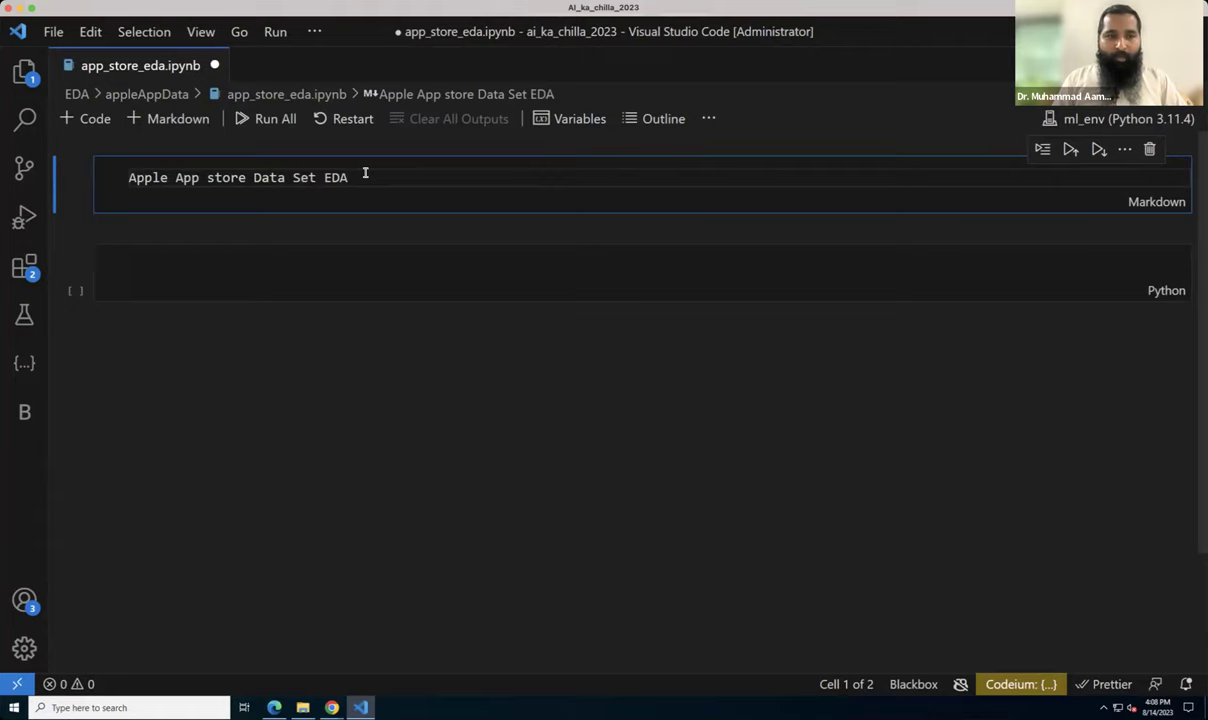
# Step: Turn the "Apple App store Data Set EDA" line into a level-one Markdown heading and render the cell
pyautogui.press('Left')
pyautogui.press('Left')
pyautogui.press('Left')
pyautogui.press('Left')
pyautogui.press('Left')
pyautogui.press('Left')
pyautogui.press('Left')
pyautogui.press('Left')
pyautogui.press('Left')
pyautogui.press('Left')
pyautogui.press('Left')
pyautogui.press('Left')
pyautogui.press('Left')
pyautogui.press('Left')
pyautogui.press('Left')
pyautogui.press('Left')
pyautogui.press('Left')
pyautogui.press('Left')
pyautogui.press('Left')
pyautogui.press('Left')
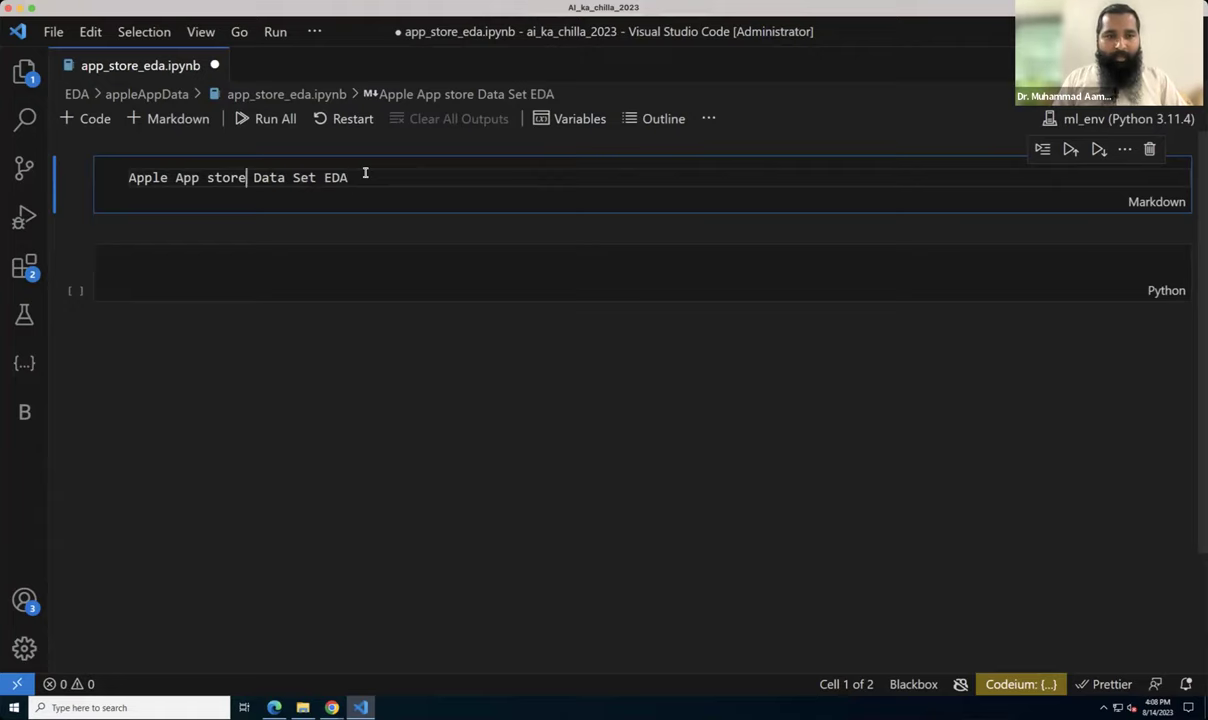
pyautogui.press('Left')
pyautogui.press('Left')
pyautogui.press('Left')
pyautogui.press('Left')
pyautogui.press('Left')
pyautogui.press('Left')
pyautogui.press('Left')
pyautogui.press('Left')
pyautogui.write('#')
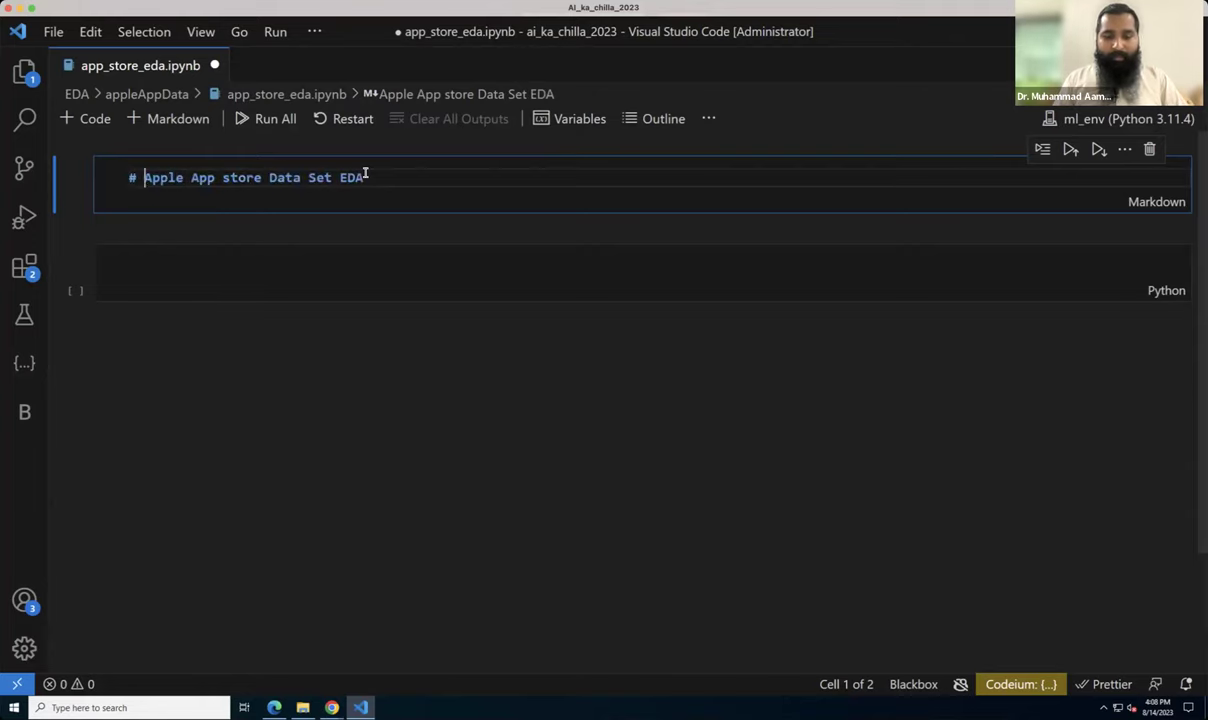
pyautogui.hotkey('ctrl', 'Return')
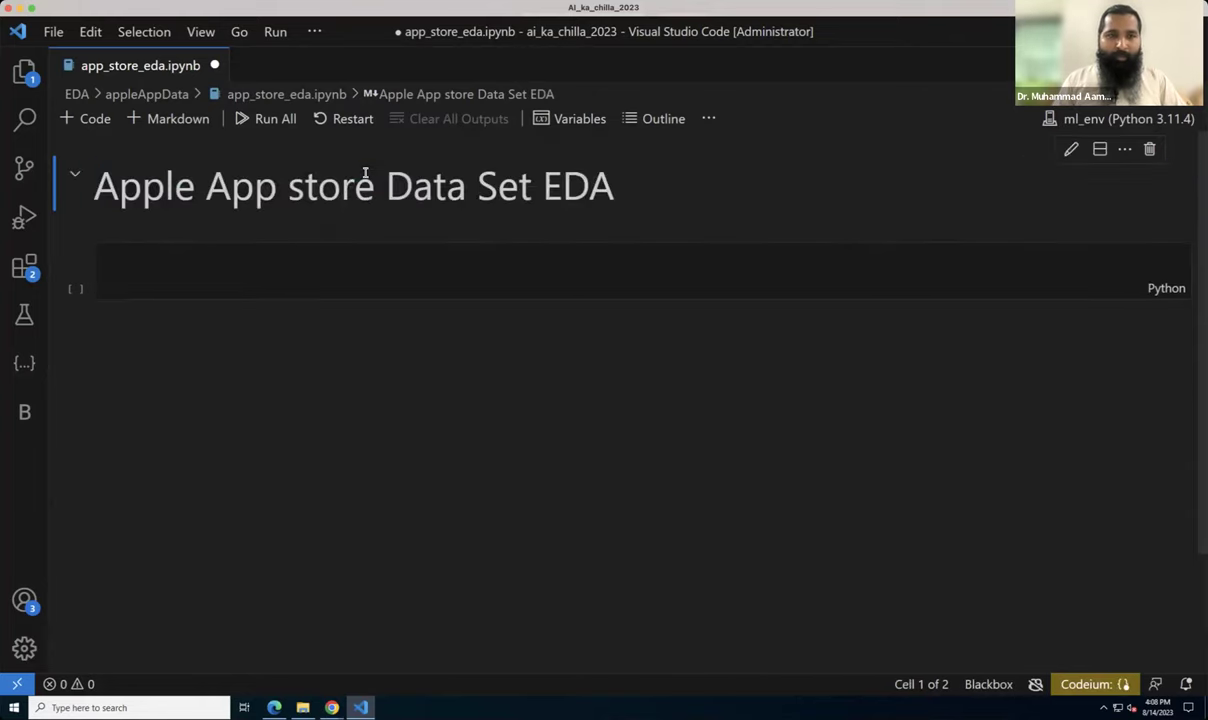
# Step: Make the notebook's title text bold with ** markers after the # sign and render the Markdown cell
pyautogui.doubleClick(498, 195)
pyautogui.click(168, 178)
pyautogui.hotkey('shift', 'End')
pyautogui.moveTo(145, 178); pyautogui.dragTo(143, 177)
pyautogui.write('"')
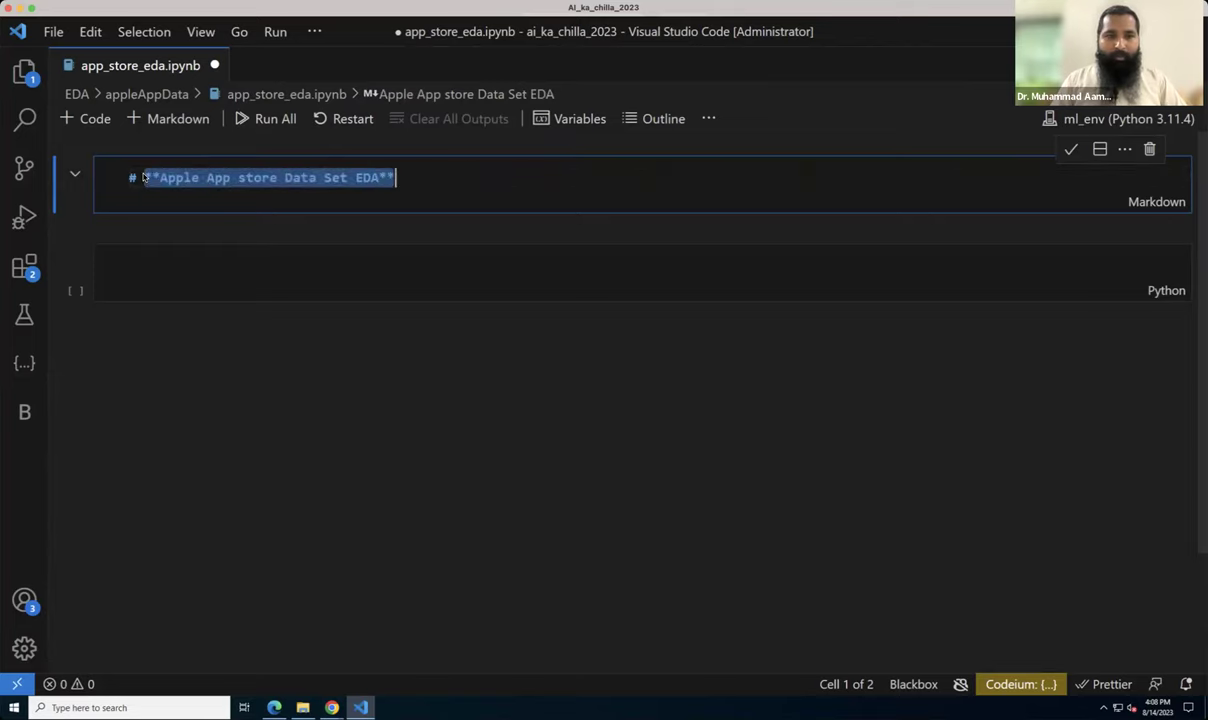
pyautogui.hotkey('ctrl', 'z')
pyautogui.hotkey('ctrl', 'Return')
# Step: Write the comment "# libraries" in the code cell, followed by the line "import pandas as pd"
pyautogui.click(276, 267)
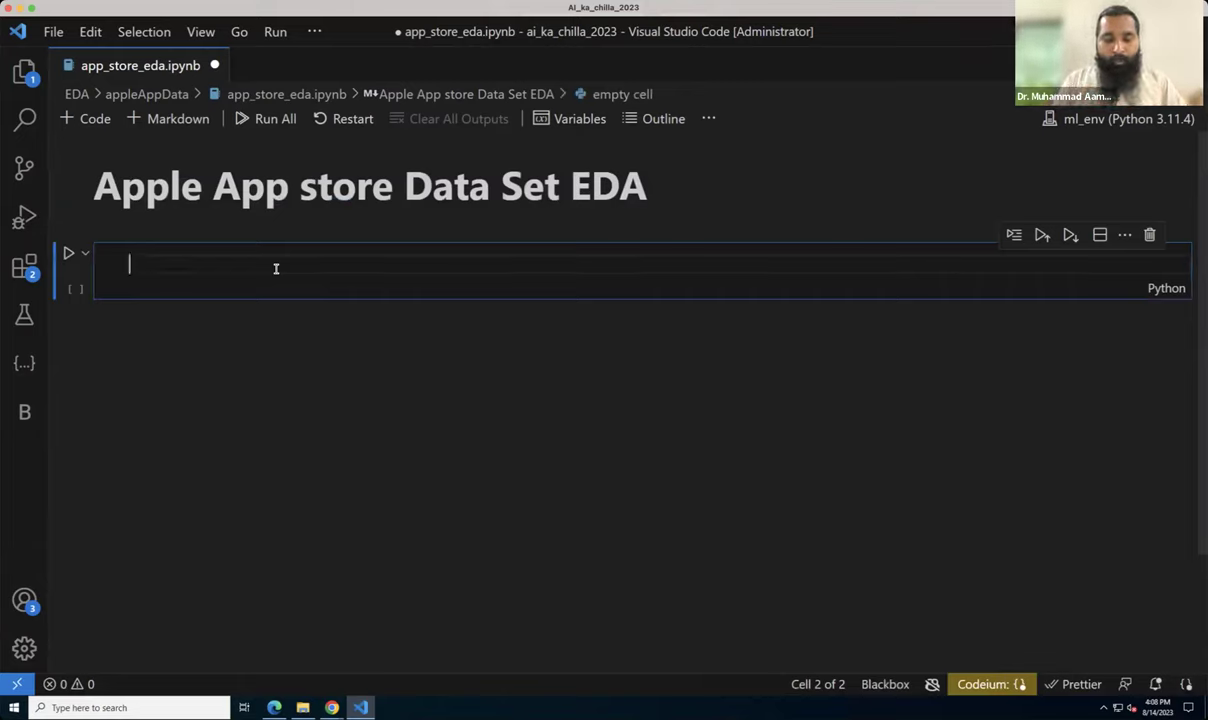
pyautogui.write('# libraries')
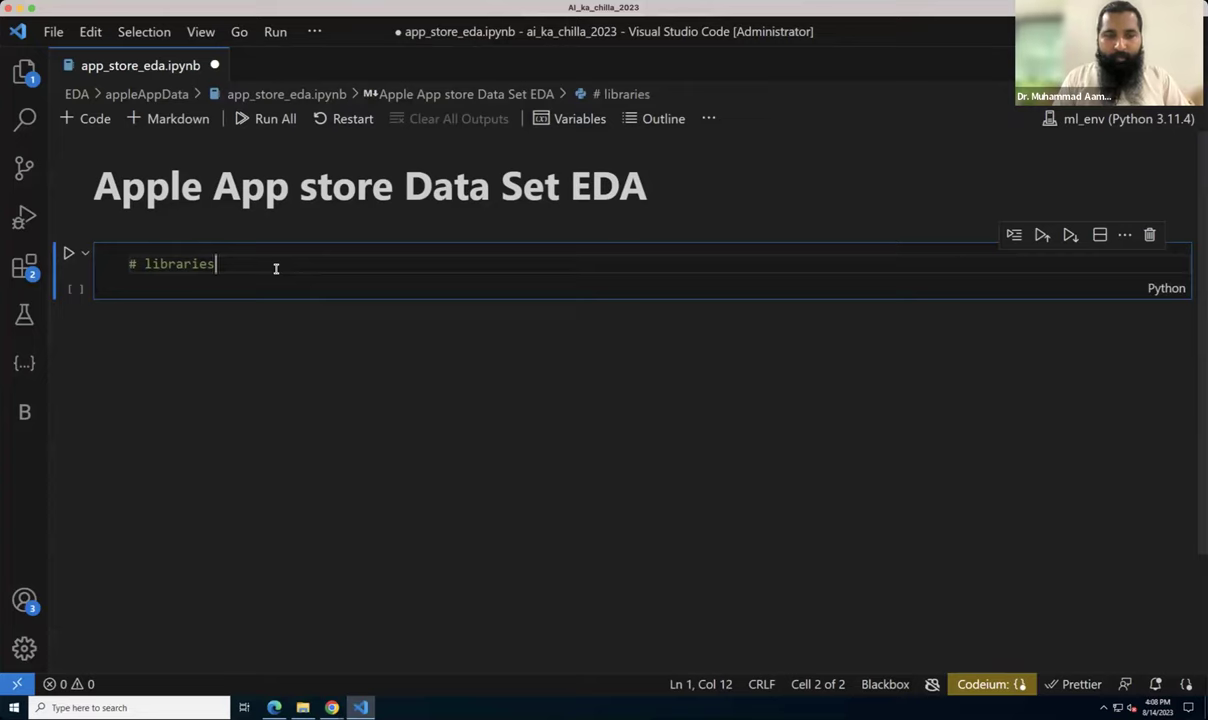
pyautogui.press('Return')
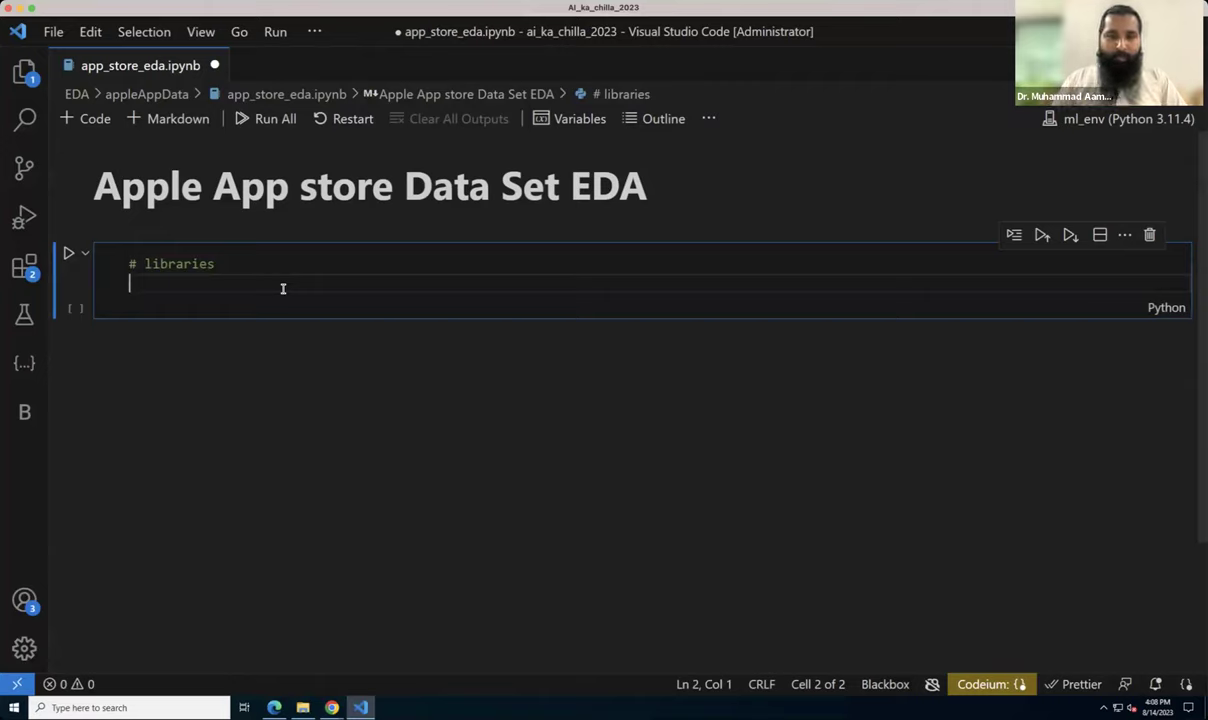
pyautogui.write('import ')
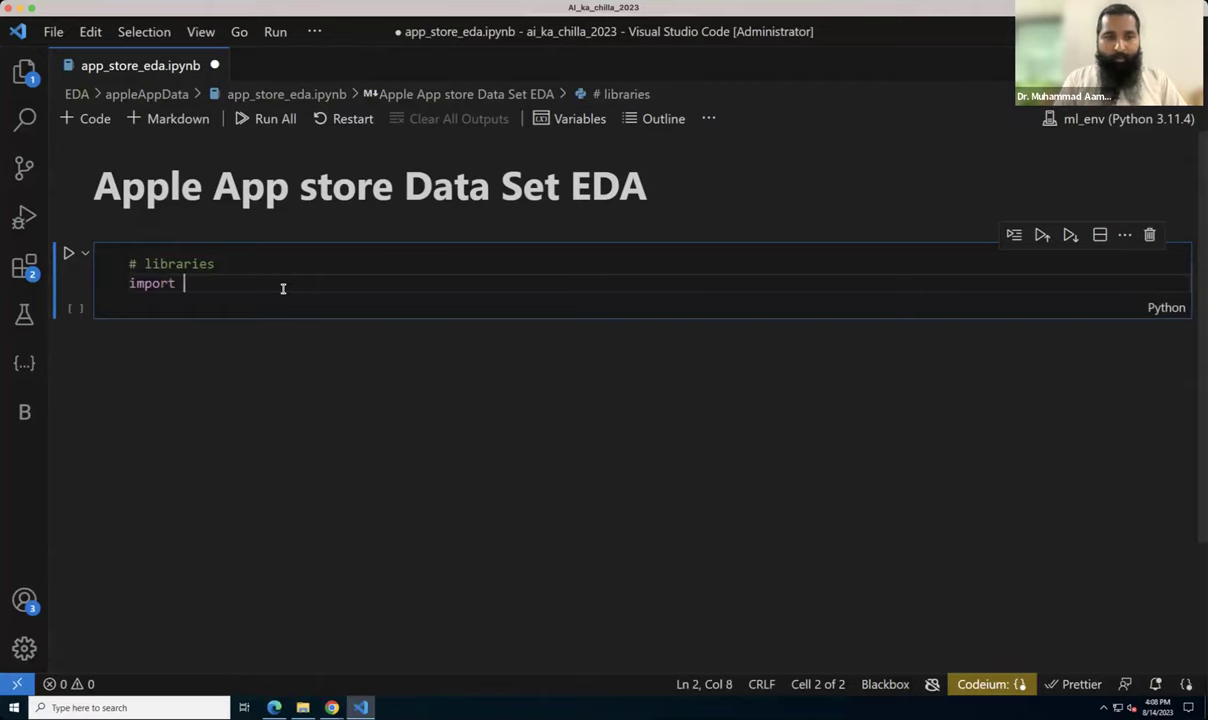
pyautogui.write('pandas as pd')
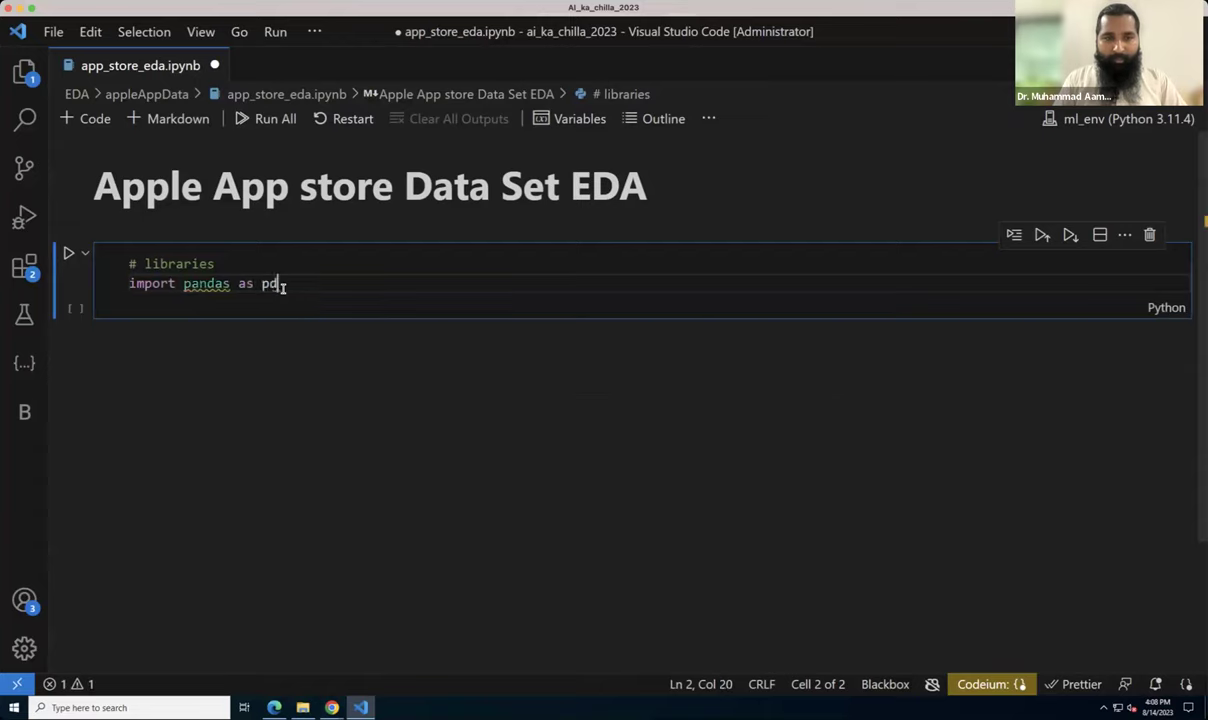
# Step: Add the line "import numpy as np" below the pandas import
pyautogui.press('Return')
pyautogui.write('i')
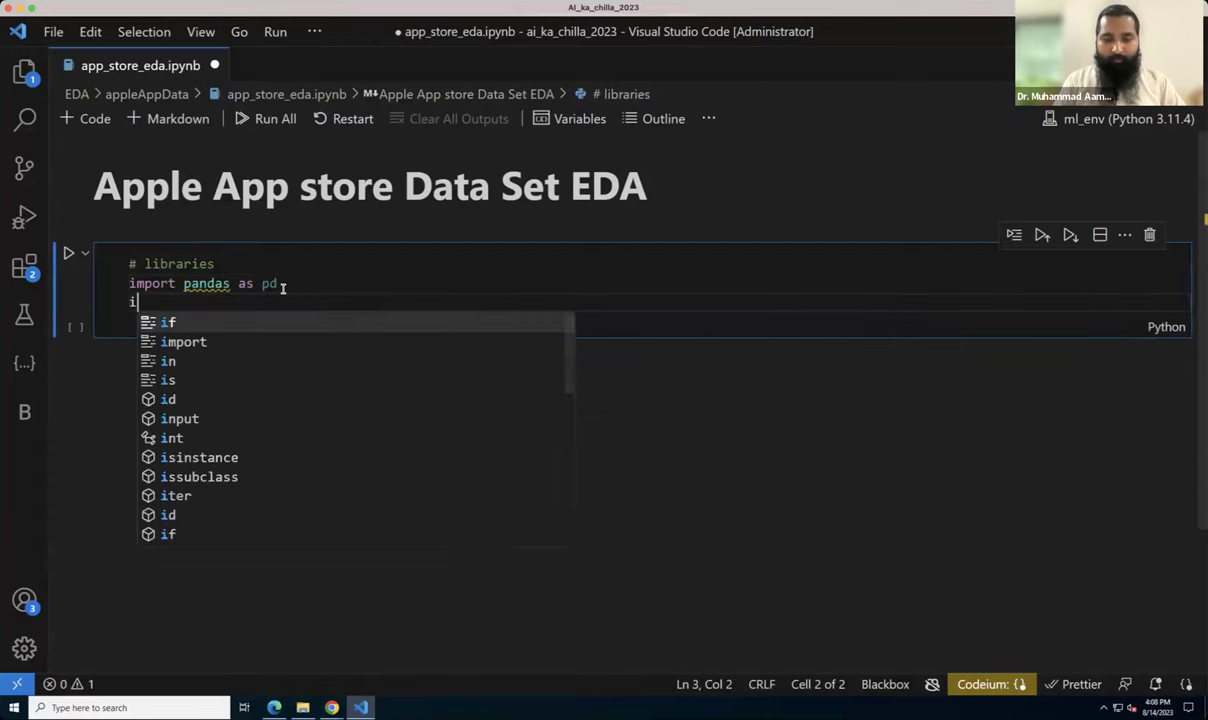
pyautogui.write('mport numpy as np')
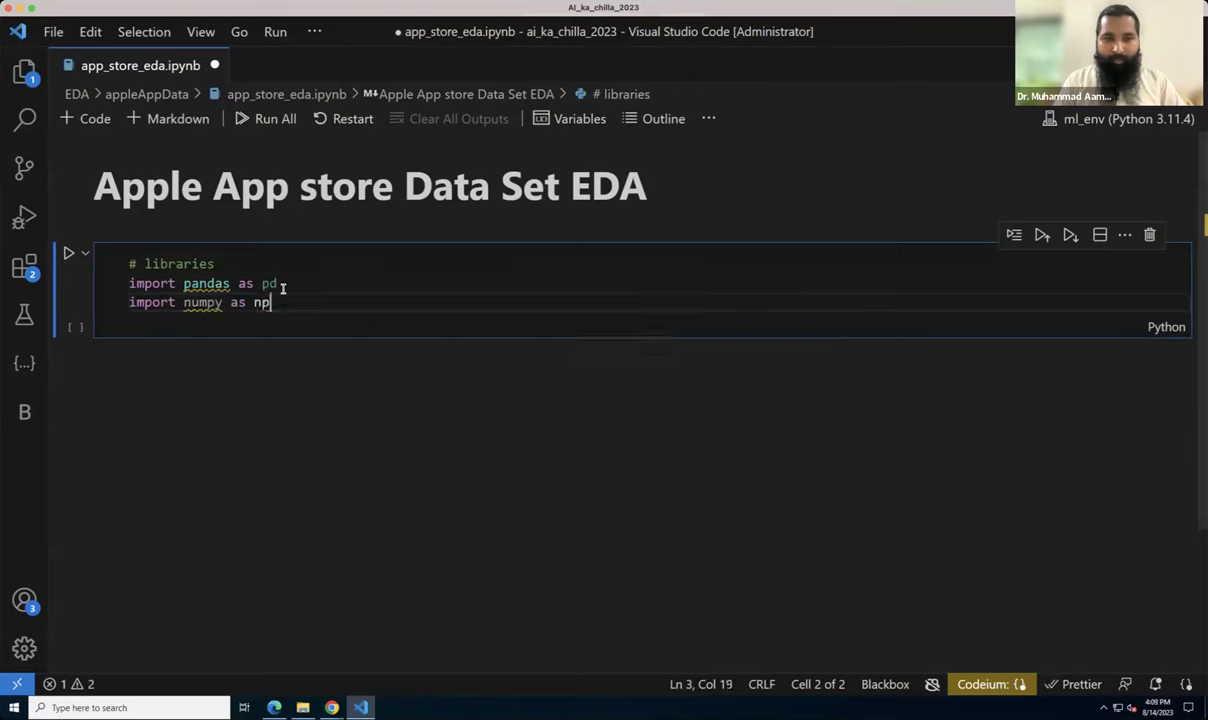
# Step: Add the lines "import matplotlib.pyplot as plt" and "import seaborn as sns" below the numpy import
pyautogui.press('Return')
pyautogui.write('i')
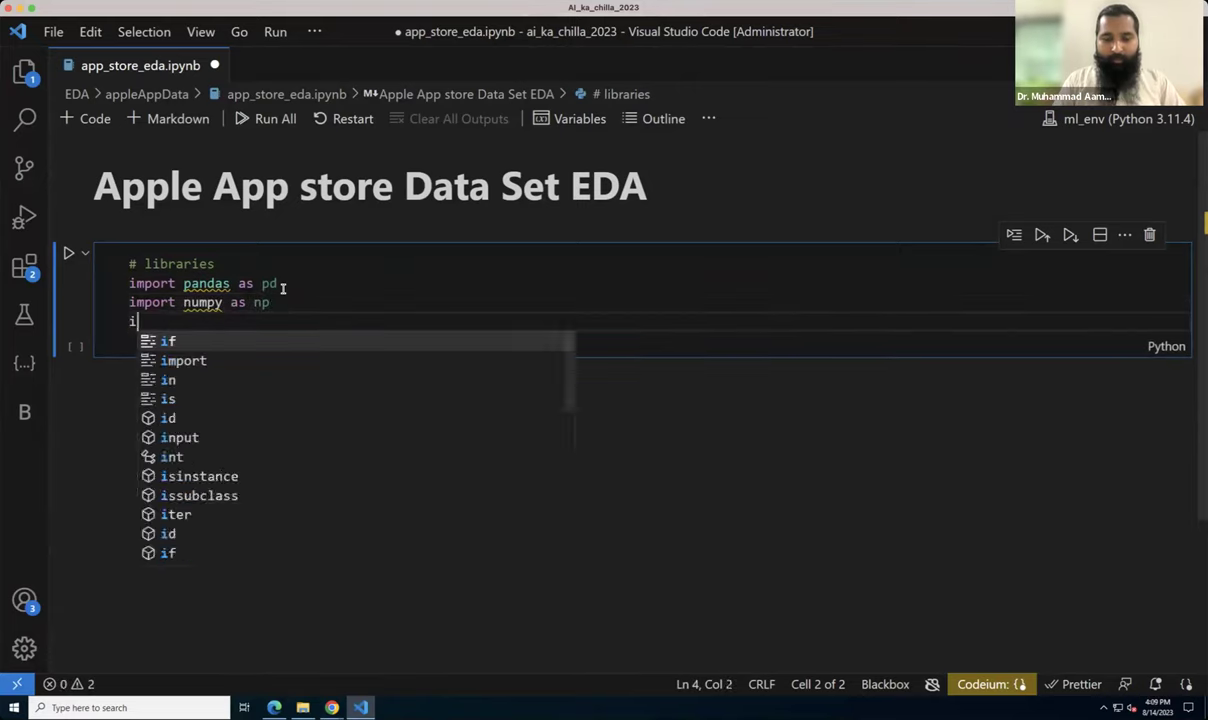
pyautogui.write('mport ,atplotluib.')
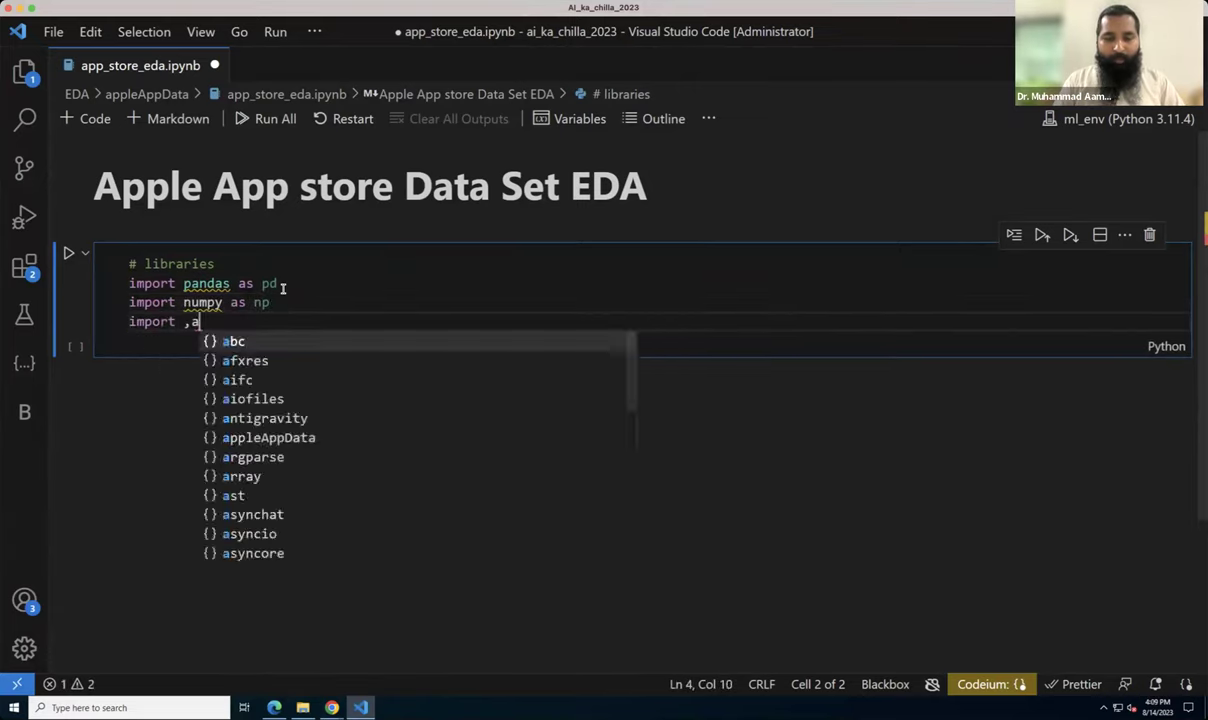
pyautogui.press('BackSpace')
pyautogui.press('BackSpace')
pyautogui.press('BackSpace')
pyautogui.press('BackSpace')
pyautogui.press('BackSpace')
pyautogui.press('BackSpace')
pyautogui.press('BackSpace')
pyautogui.press('BackSpace')
pyautogui.press('BackSpace')
pyautogui.press('BackSpace')
pyautogui.press('BackSpace')
pyautogui.press('BackSpace')
pyautogui.write('matplotlib.py')
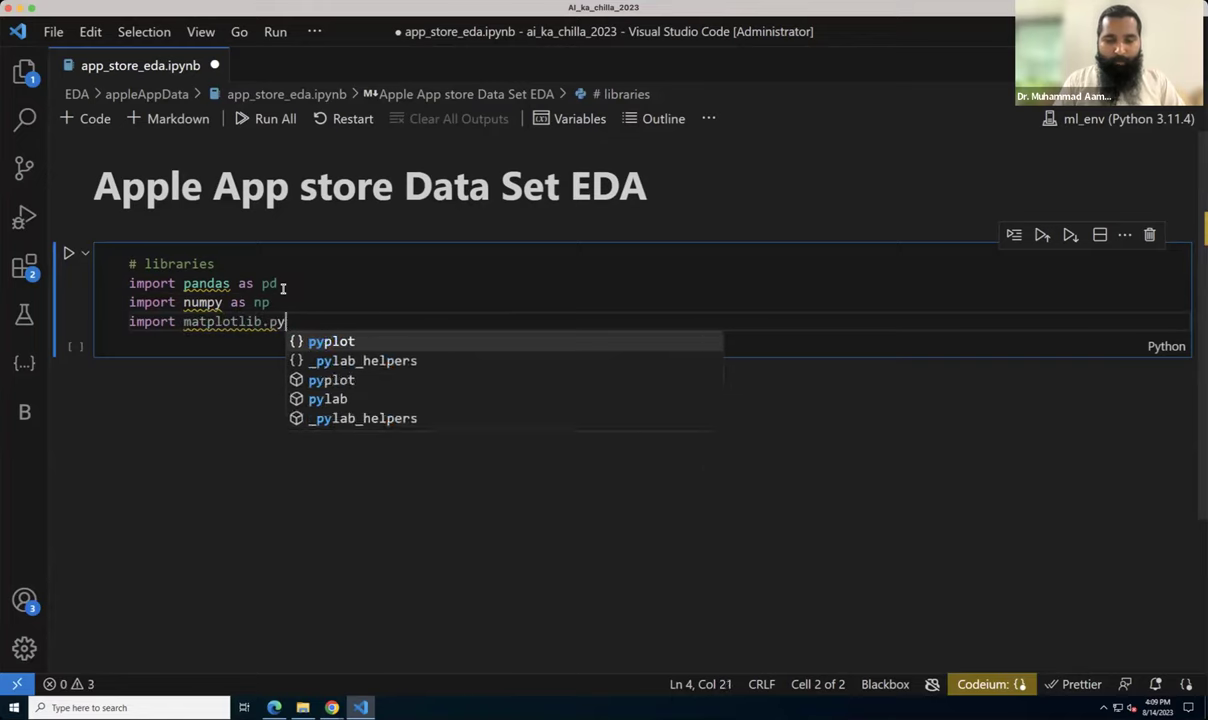
pyautogui.write('plot as')
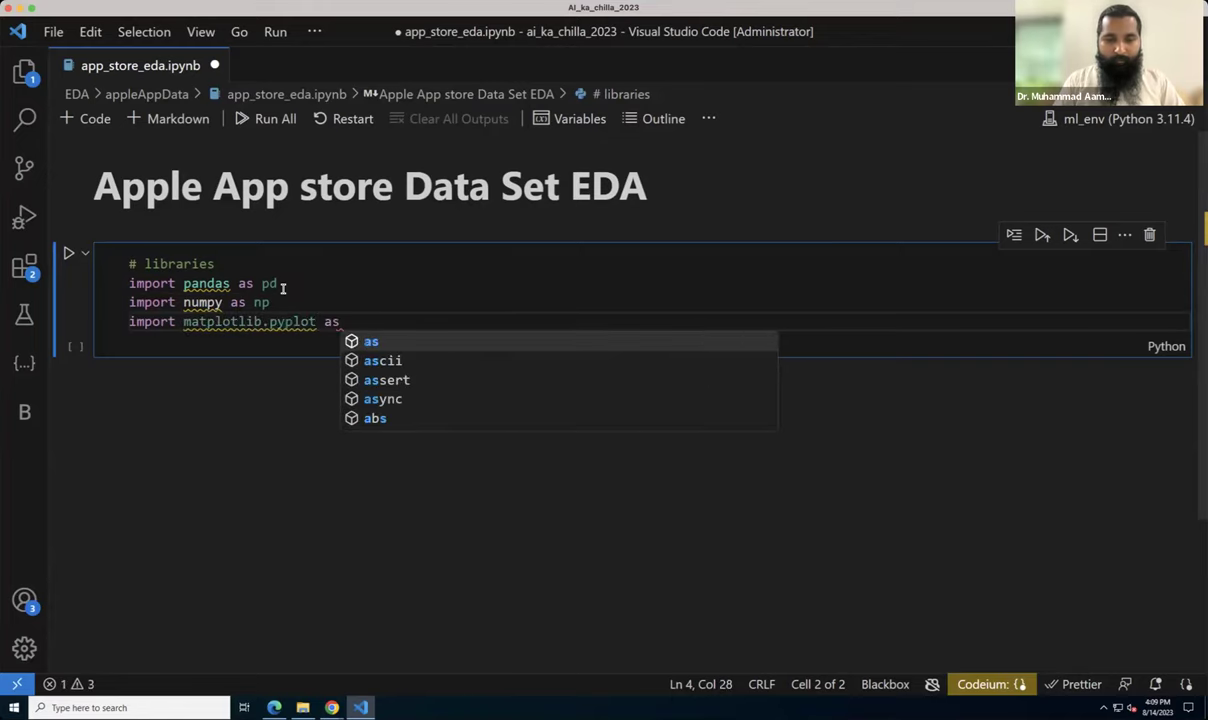
pyautogui.write(' plt')
pyautogui.press('Return')
pyautogui.write('import seaborn as sns')
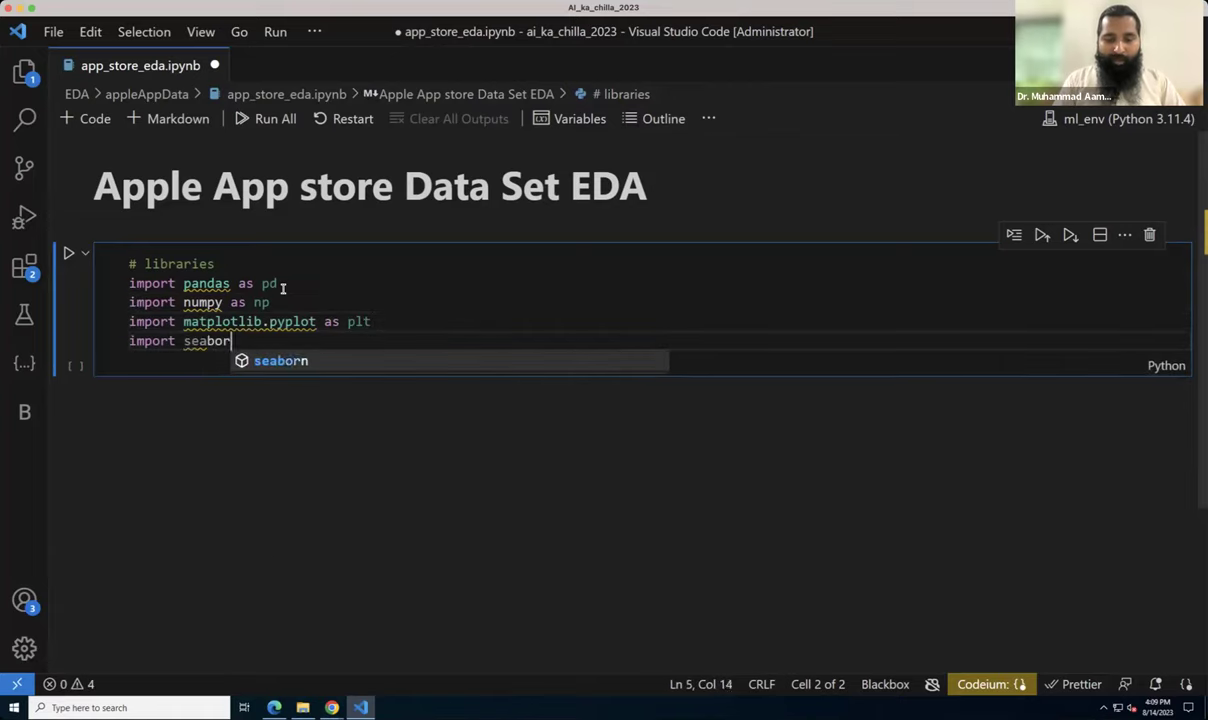
pyautogui.press('Return')
pyautogui.write('import plot')
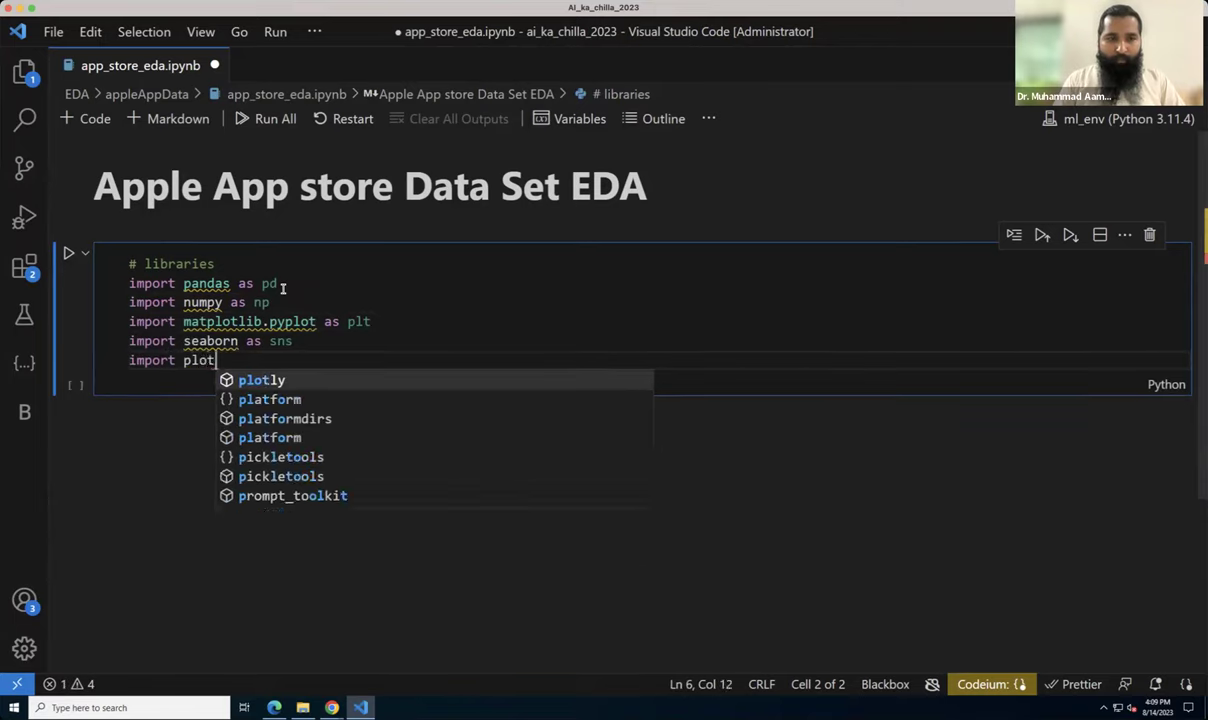
pyautogui.press('BackSpace')
pyautogui.press('BackSpace')
pyautogui.press('BackSpace')
pyautogui.press('BackSpace')
pyautogui.press('BackSpace')
pyautogui.press('BackSpace')
pyautogui.press('BackSpace')
pyautogui.press('BackSpace')
pyautogui.press('BackSpace')
pyautogui.press('BackSpace')
pyautogui.press('BackSpace')
pyautogui.write('from plotl')
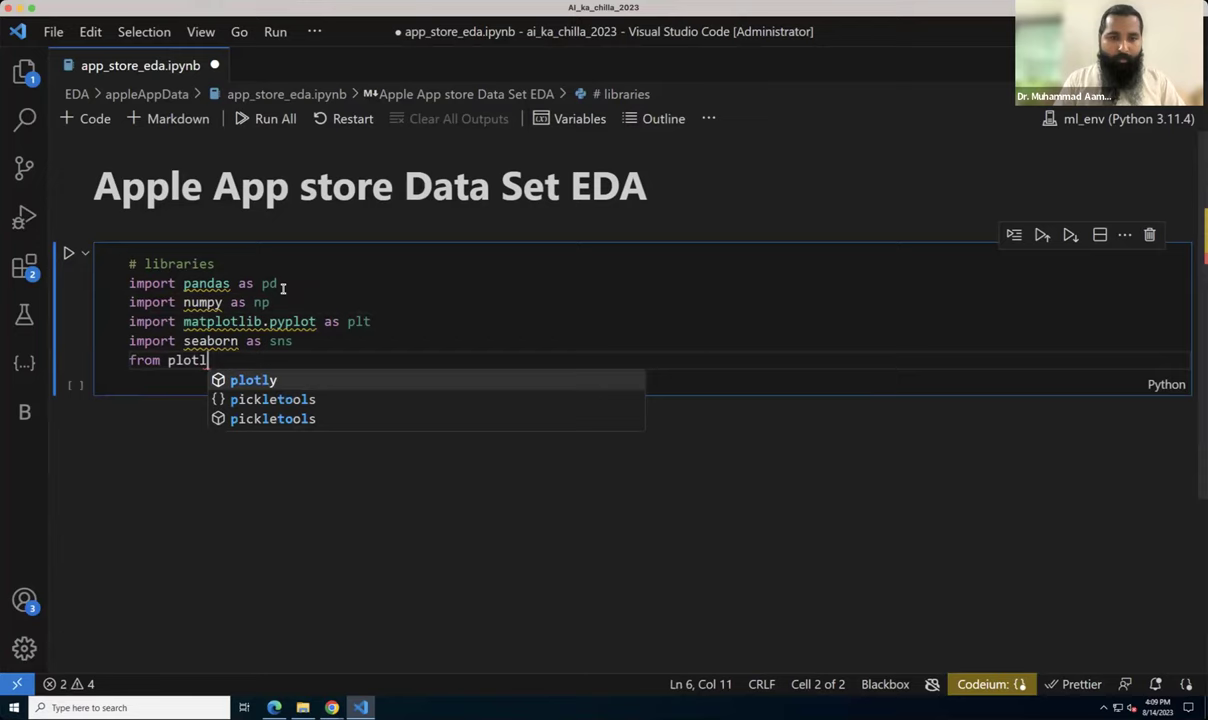
pyautogui.write('y.ex')
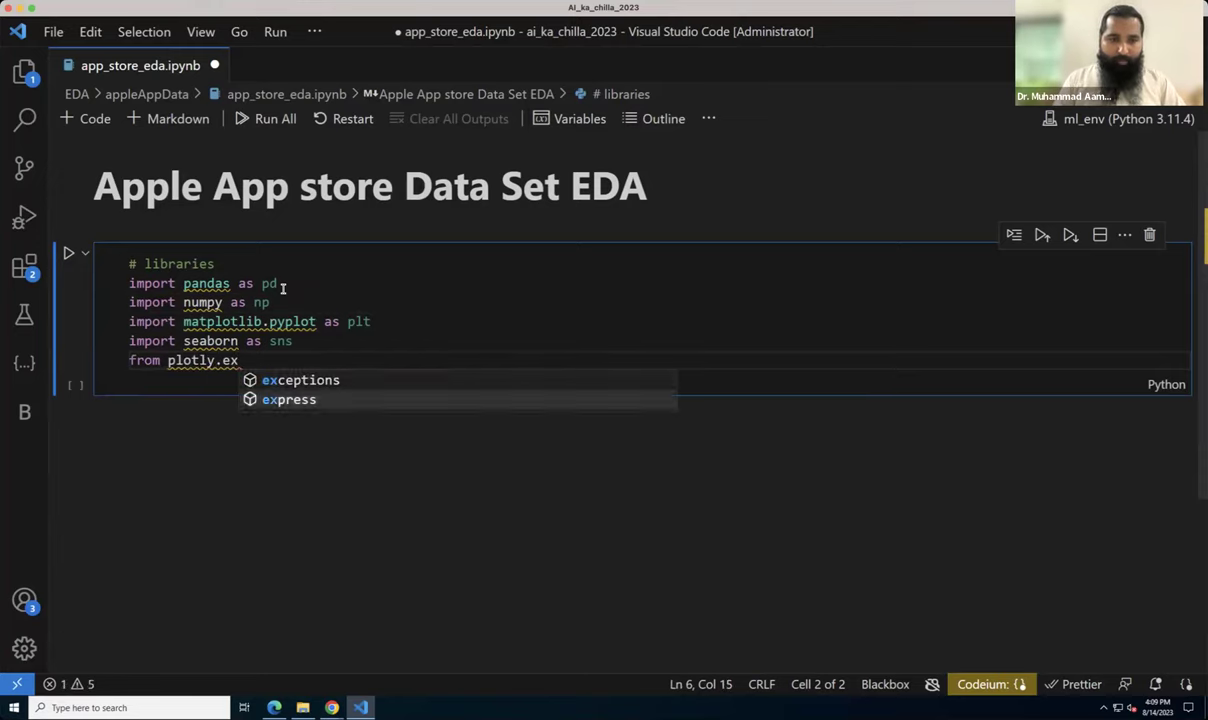
pyautogui.press('Tab')
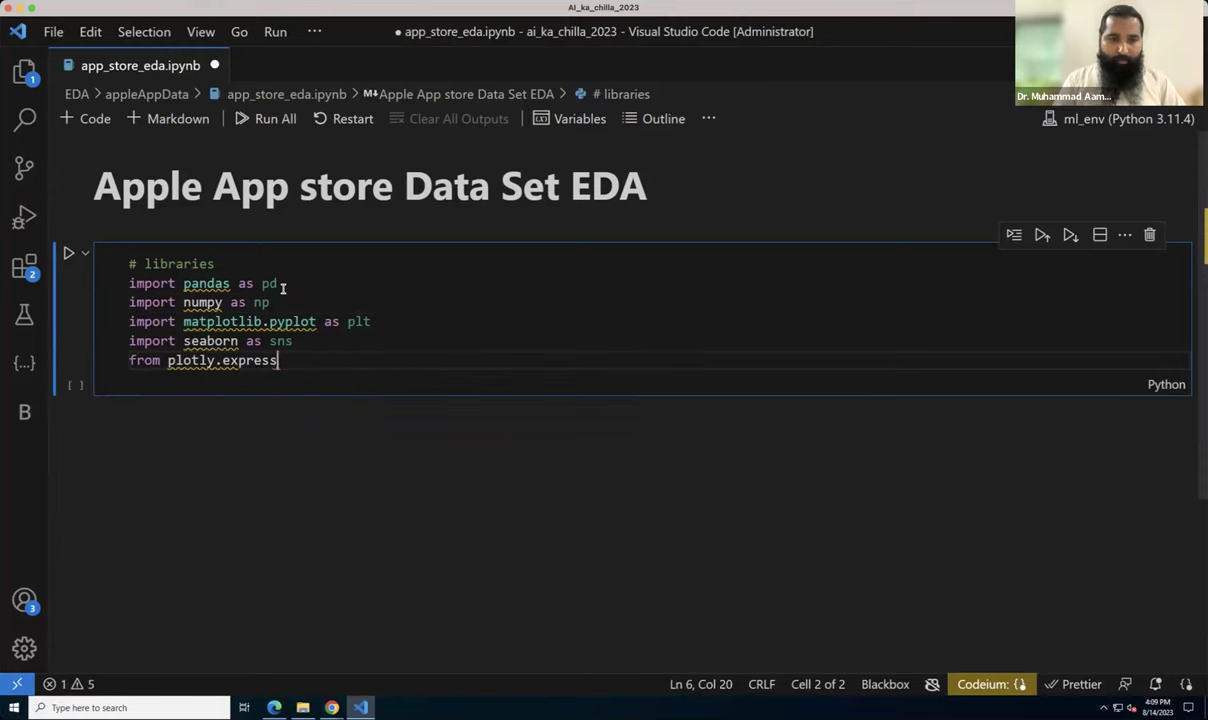
pyautogui.press('BackSpace')
pyautogui.press('BackSpace')
pyautogui.press('BackSpace')
pyautogui.press('BackSpace')
pyautogui.press('BackSpace')
pyautogui.press('BackSpace')
pyautogui.press('BackSpace')
pyautogui.press('BackSpace')
pyautogui.press('BackSpace')
pyautogui.press('BackSpace')
pyautogui.press('BackSpace')
pyautogui.press('BackSpace')
pyautogui.press('BackSpace')
pyautogui.press('BackSpace')
pyautogui.press('BackSpace')
pyautogui.press('BackSpace')
pyautogui.press('BackSpace')
pyautogui.press('BackSpace')
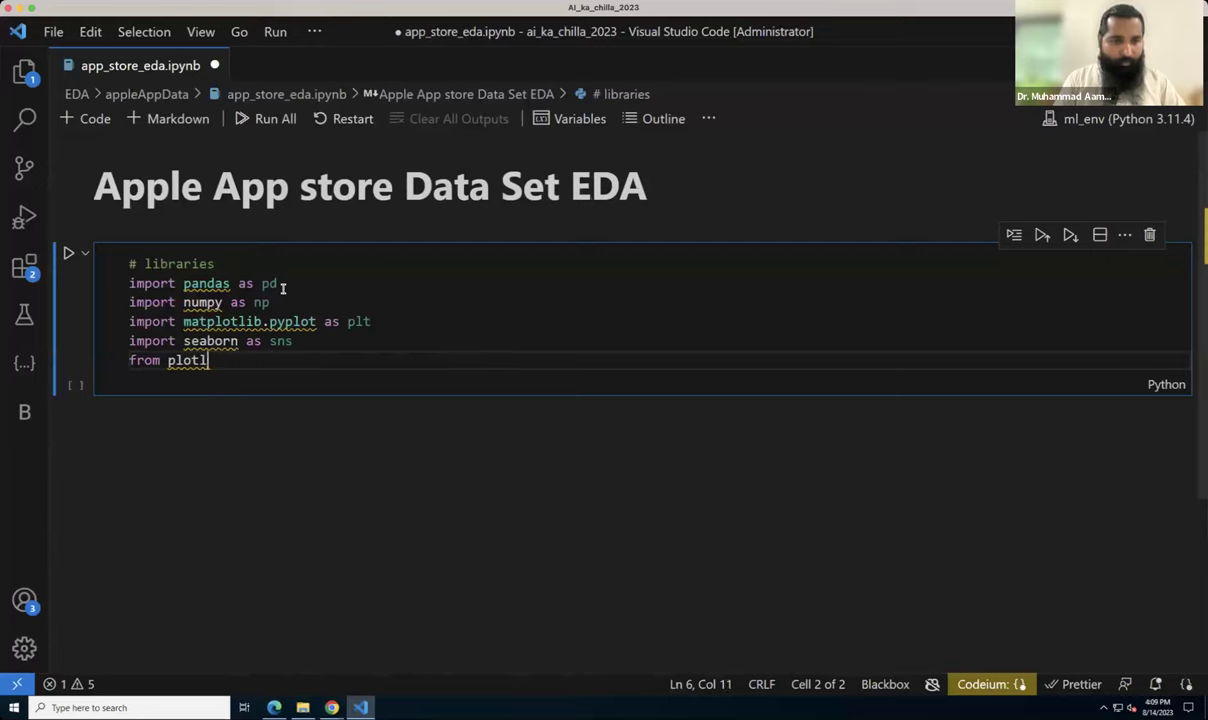
pyautogui.press('BackSpace')
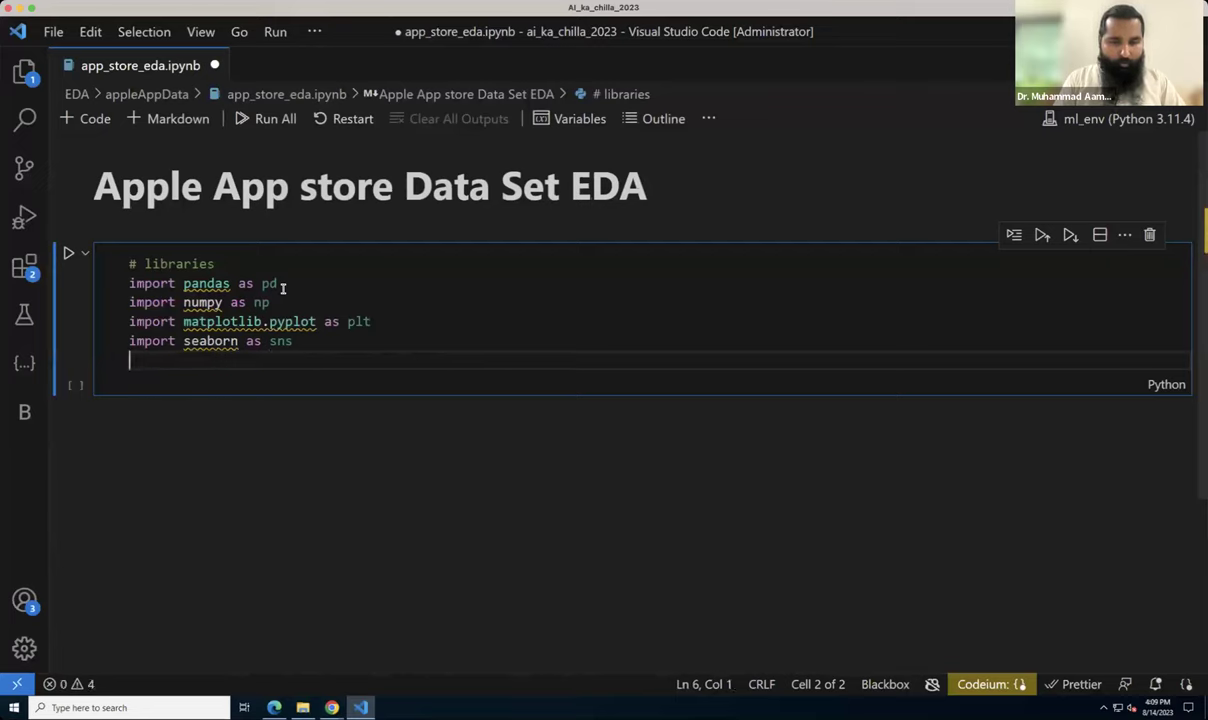
# Step: Add the line "import plotly.express as px" as the last import and run the libraries cell
pyautogui.write('import plo')
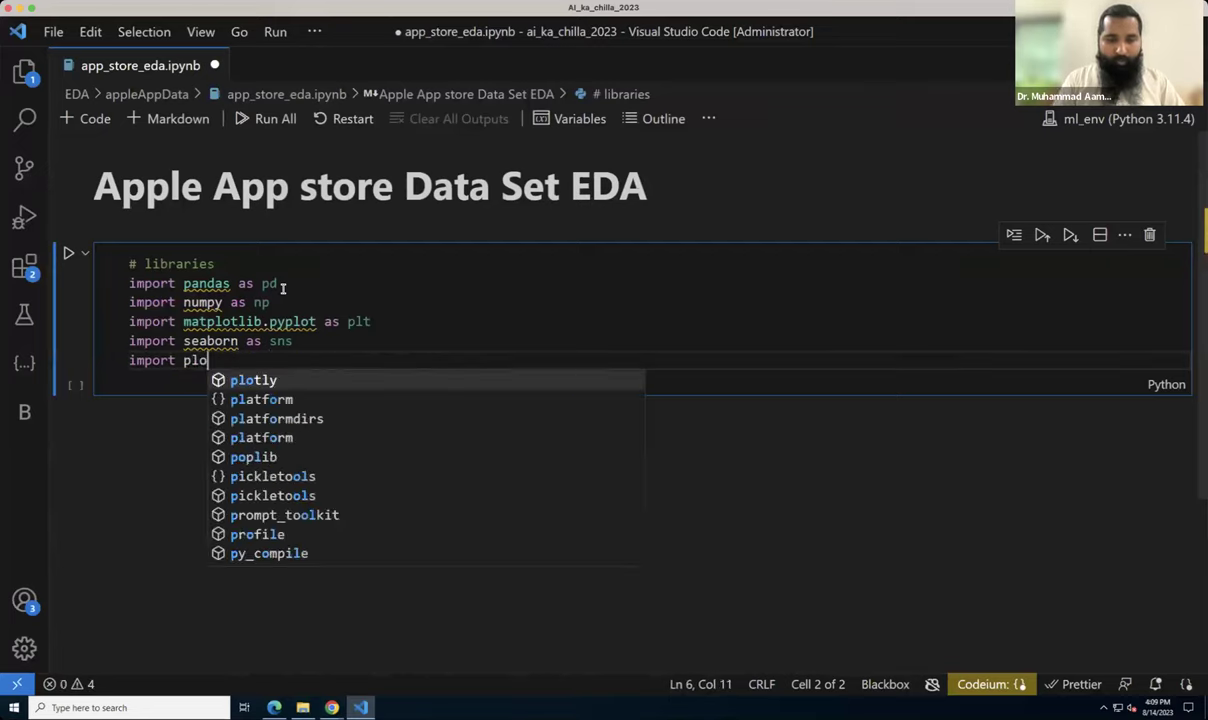
pyautogui.write('tly.expre')
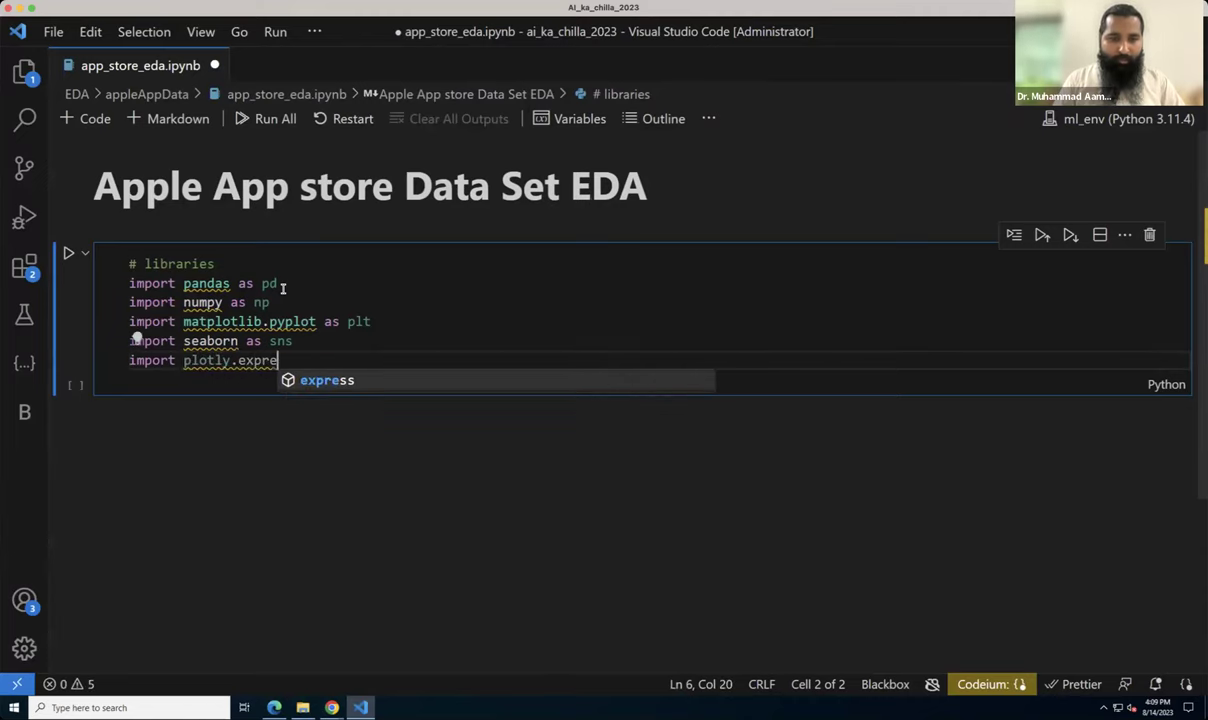
pyautogui.write('ss as px')
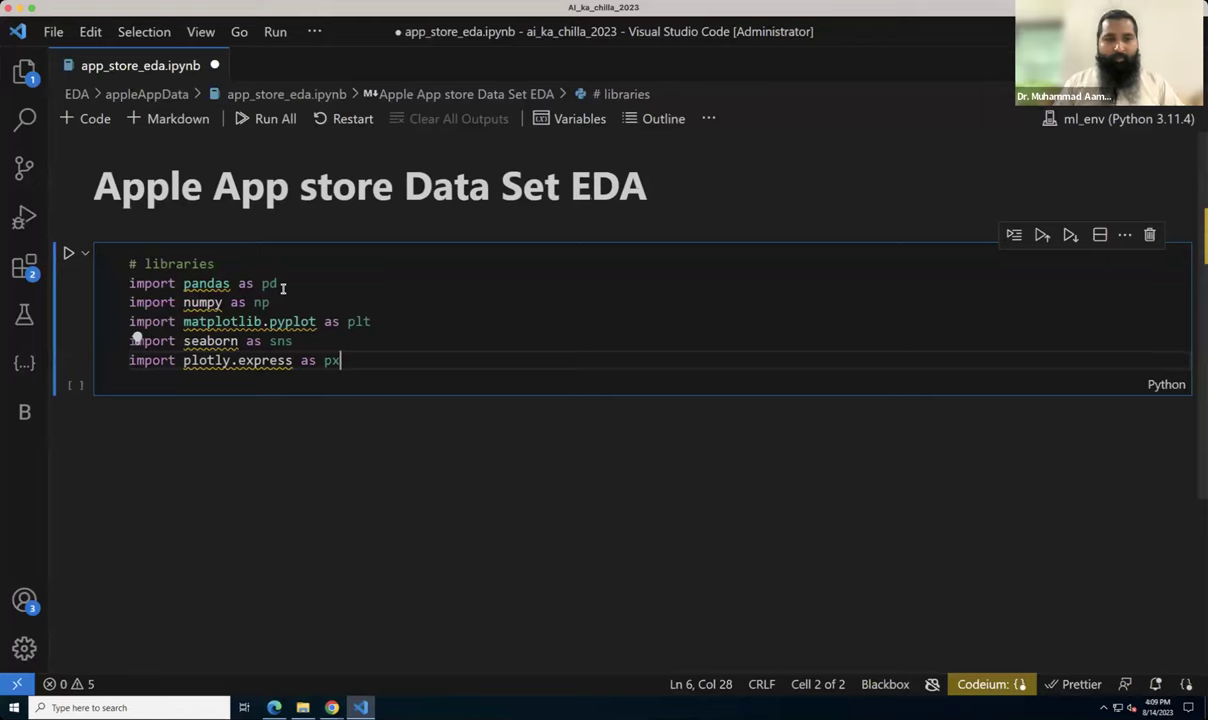
pyautogui.hotkey('ctrl', 'Return')
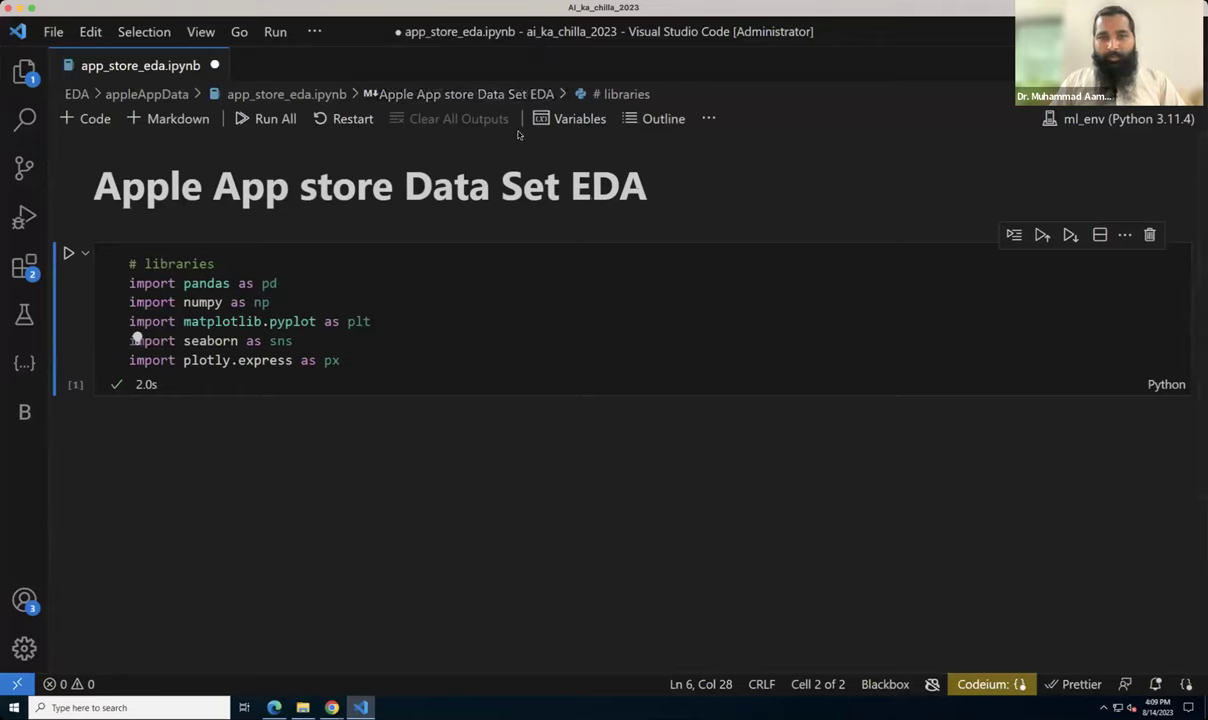
# Step: Insert a code cell below the imports and begin it with the comment "# lets import the data"
pyautogui.click(355, 363)
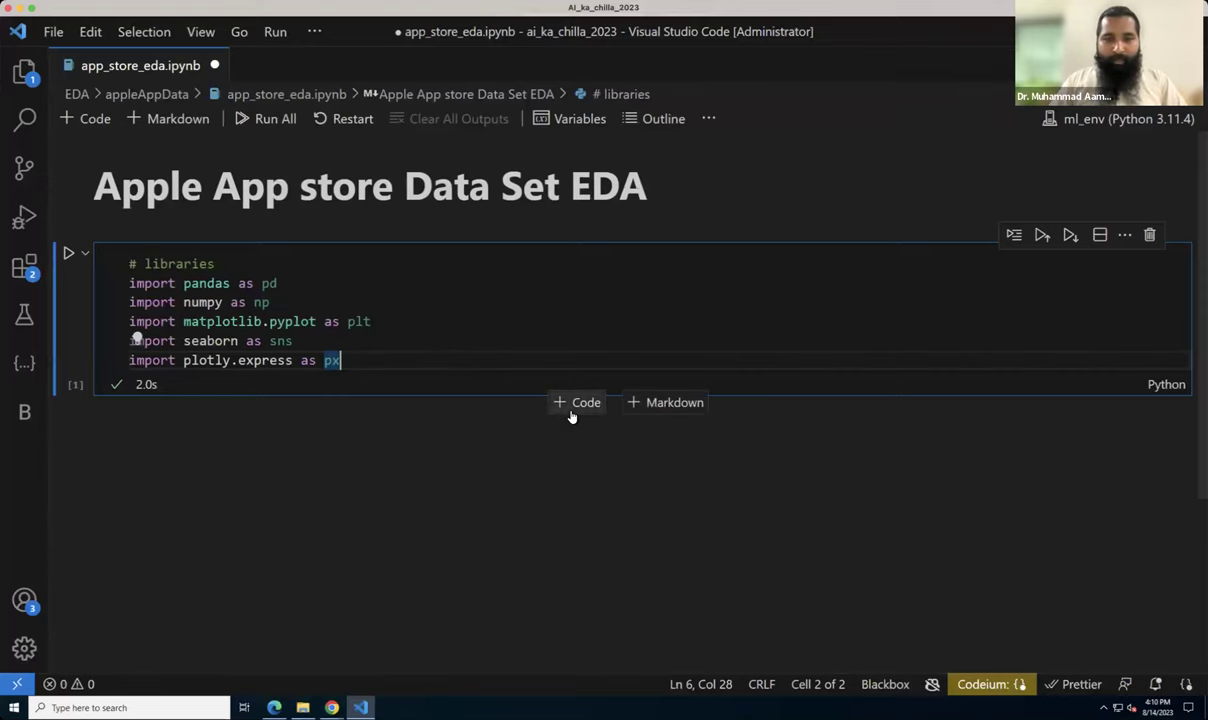
pyautogui.click(578, 402)
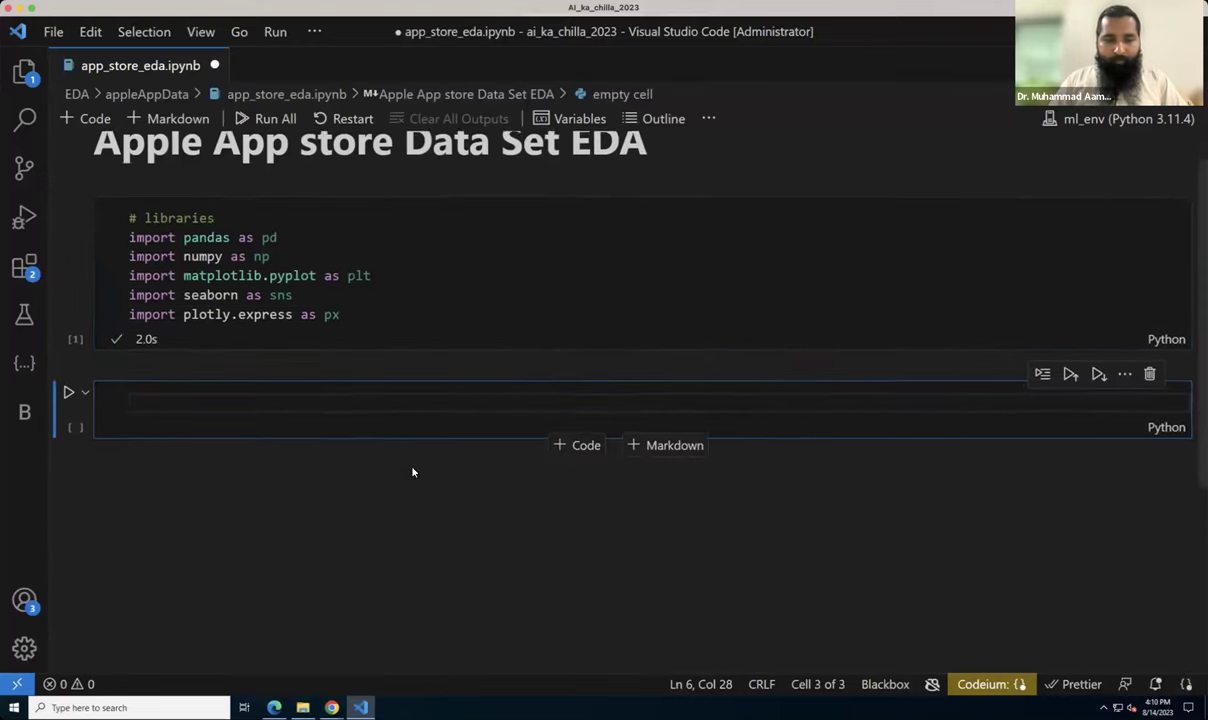
pyautogui.write('# lets i')
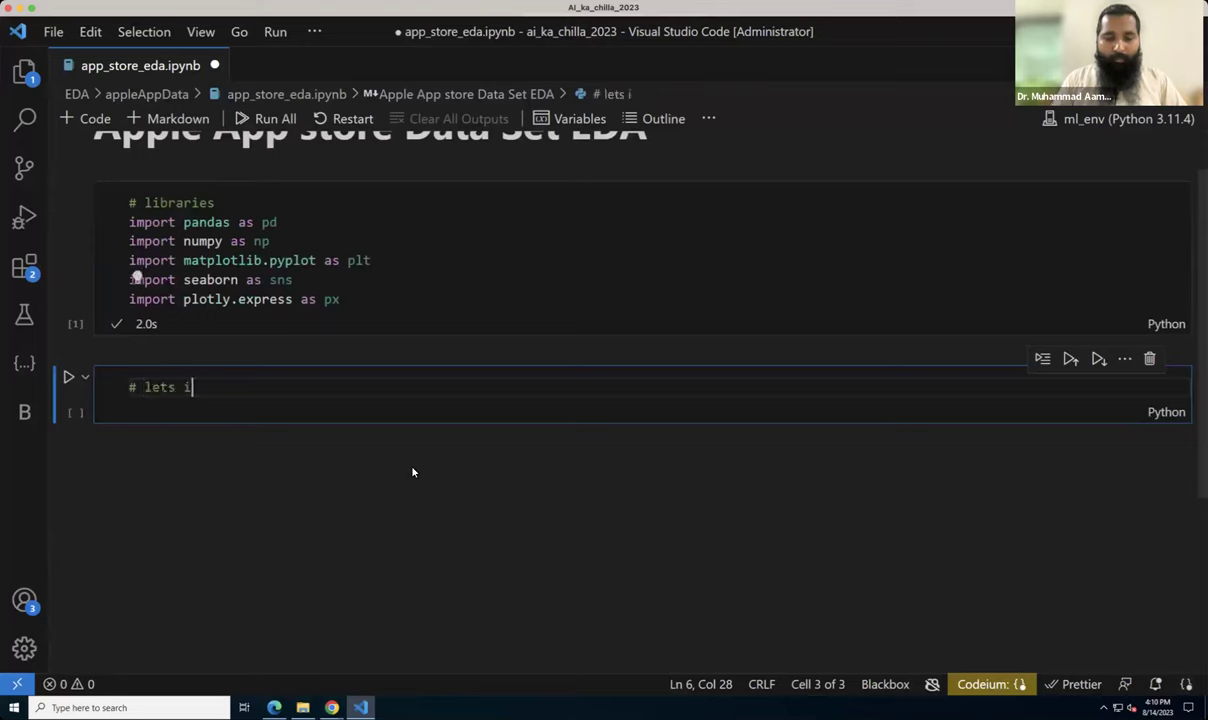
pyautogui.write('mport the data')
pyautogui.press('Return')
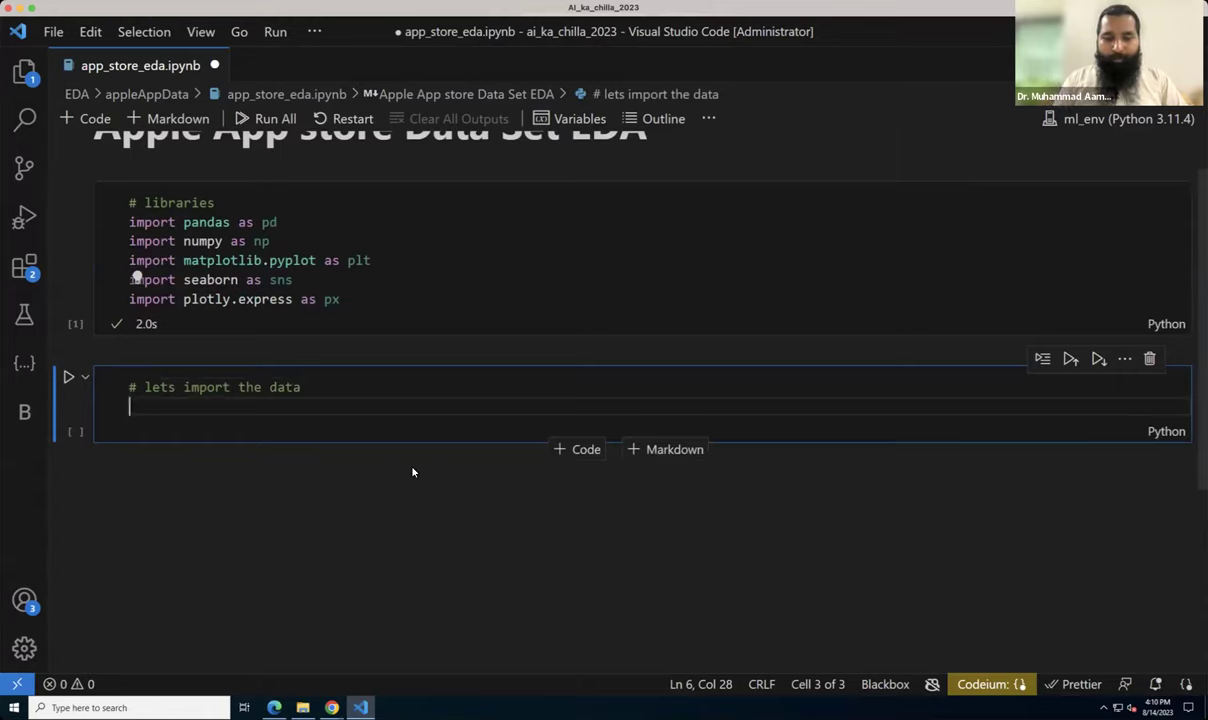
# Step: Below the comment, assign an empty pd.read_csv() call to the variable df
pyautogui.write('df ')
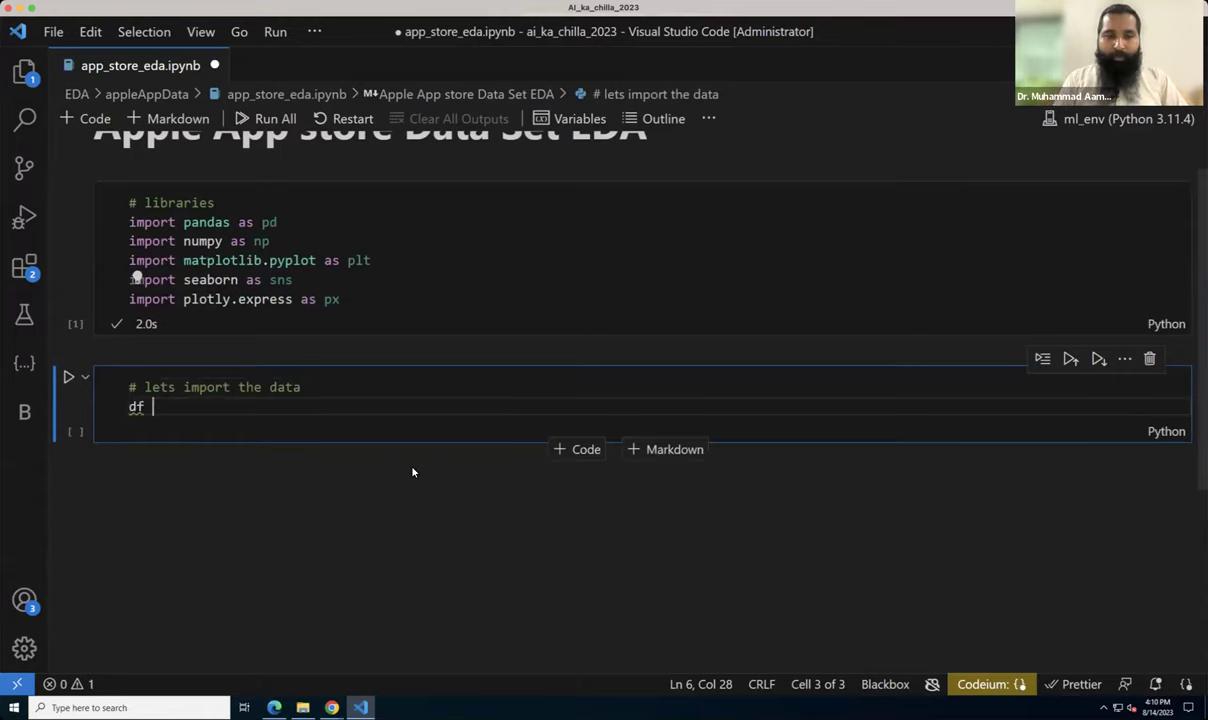
pyautogui.write('= pd.read')
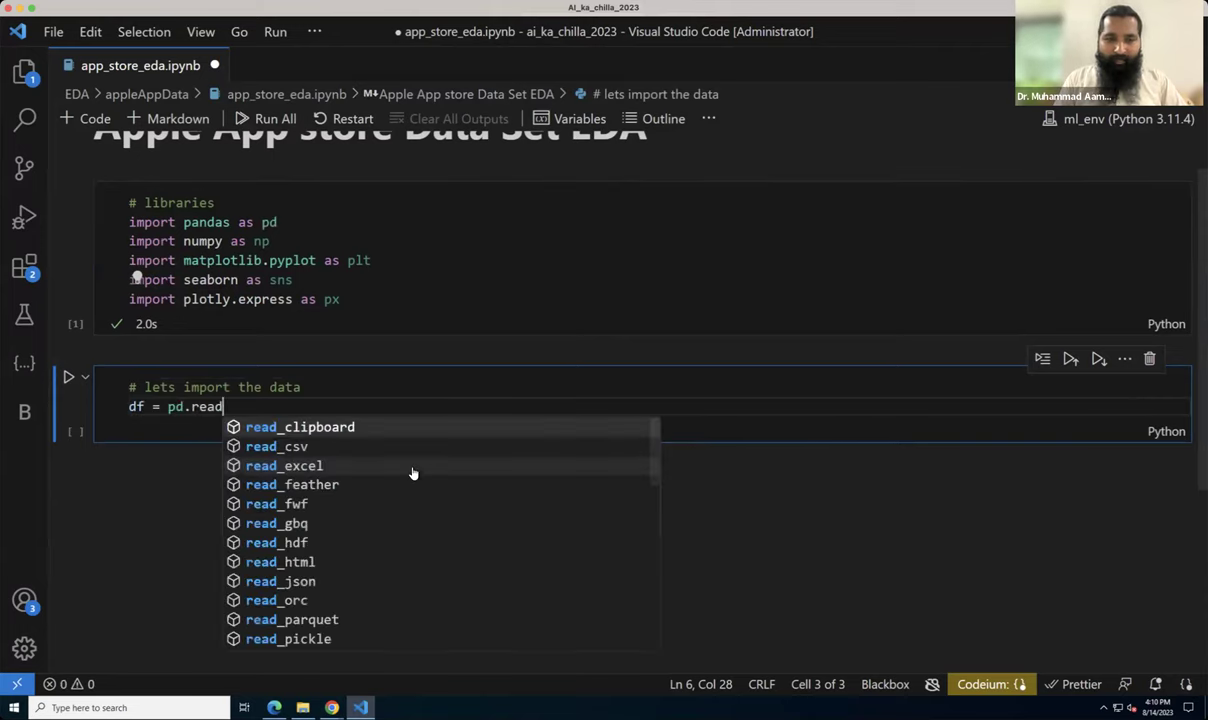
pyautogui.press('Down')
pyautogui.press('Tab')
pyautogui.write('(')
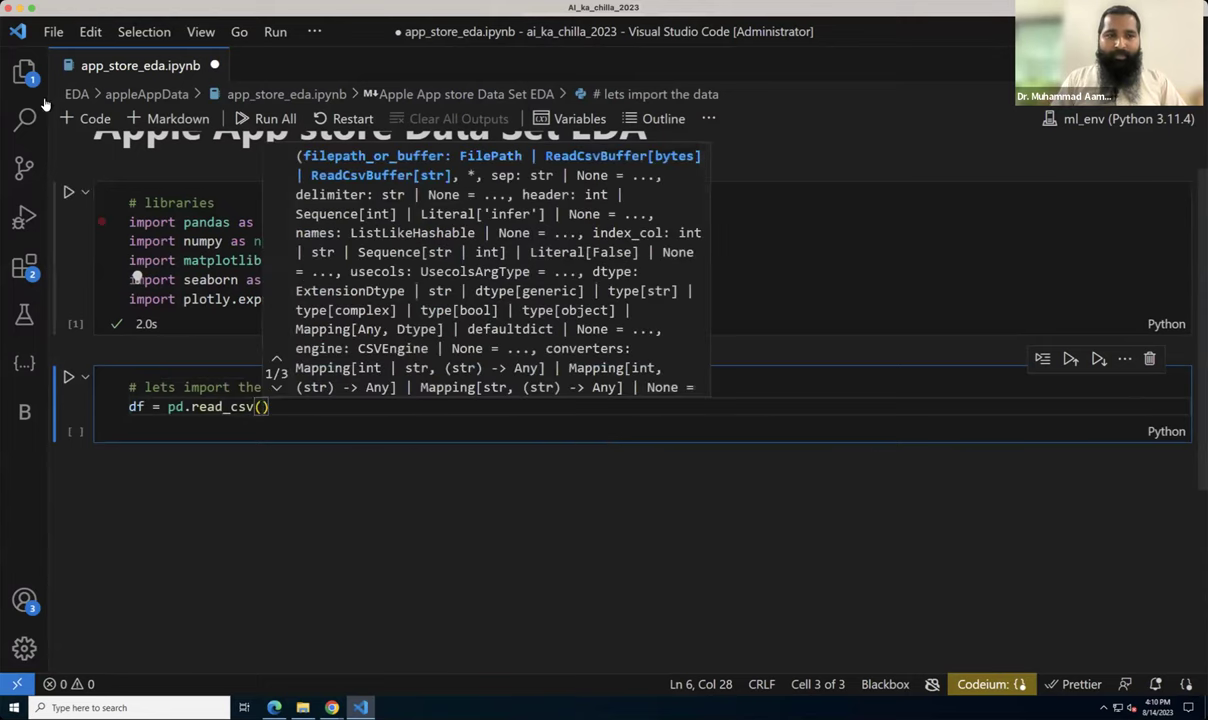
# Step: Check the data file's name in the project files, pass "appleAppData.csv" to read_csv and run the cell
pyautogui.click(24, 72)
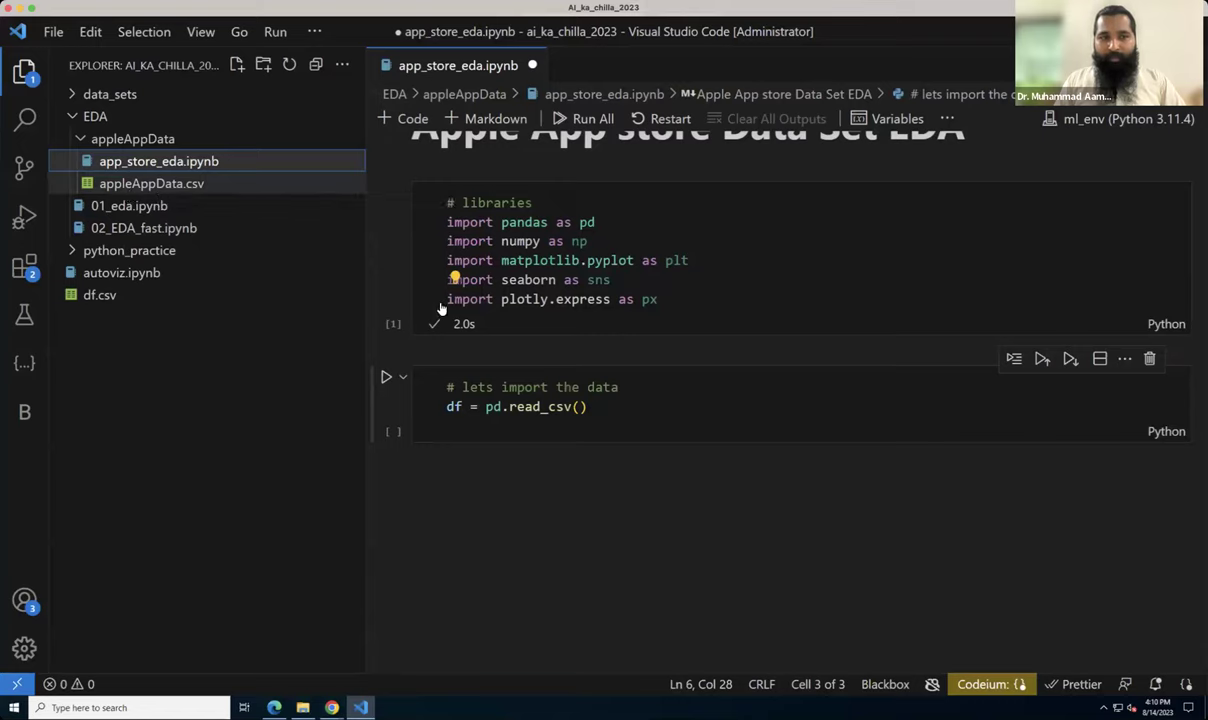
pyautogui.click(578, 406)
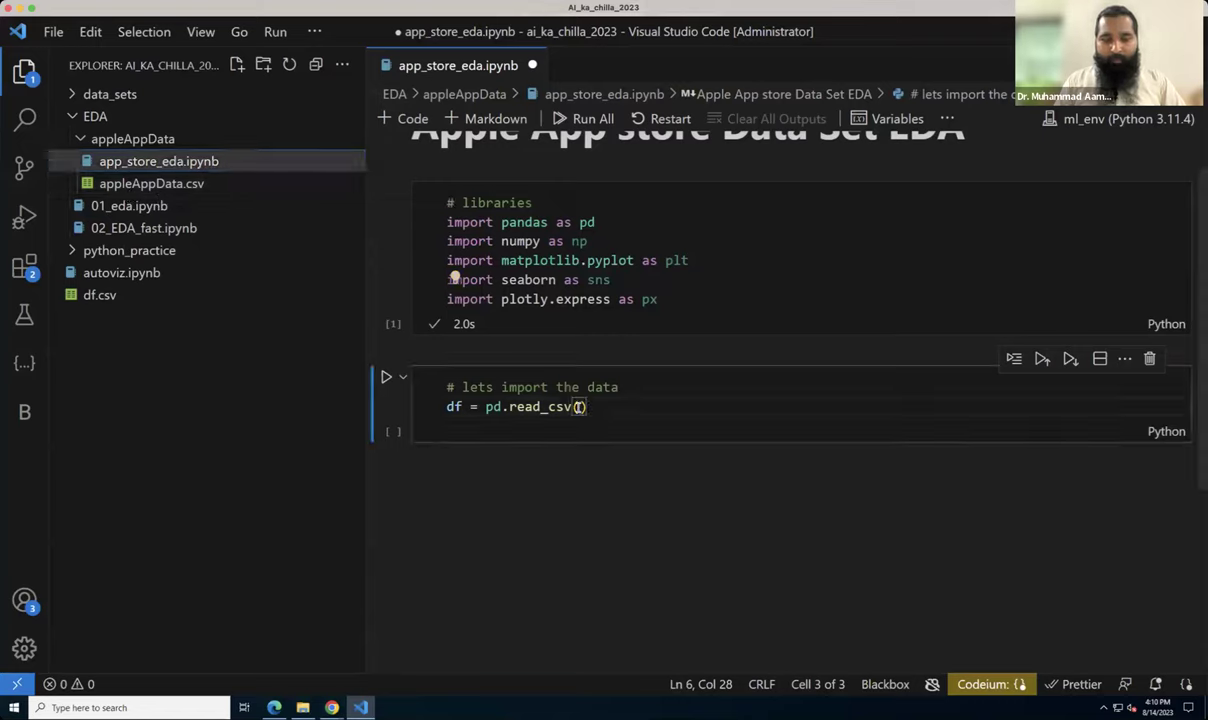
pyautogui.write('"ap')
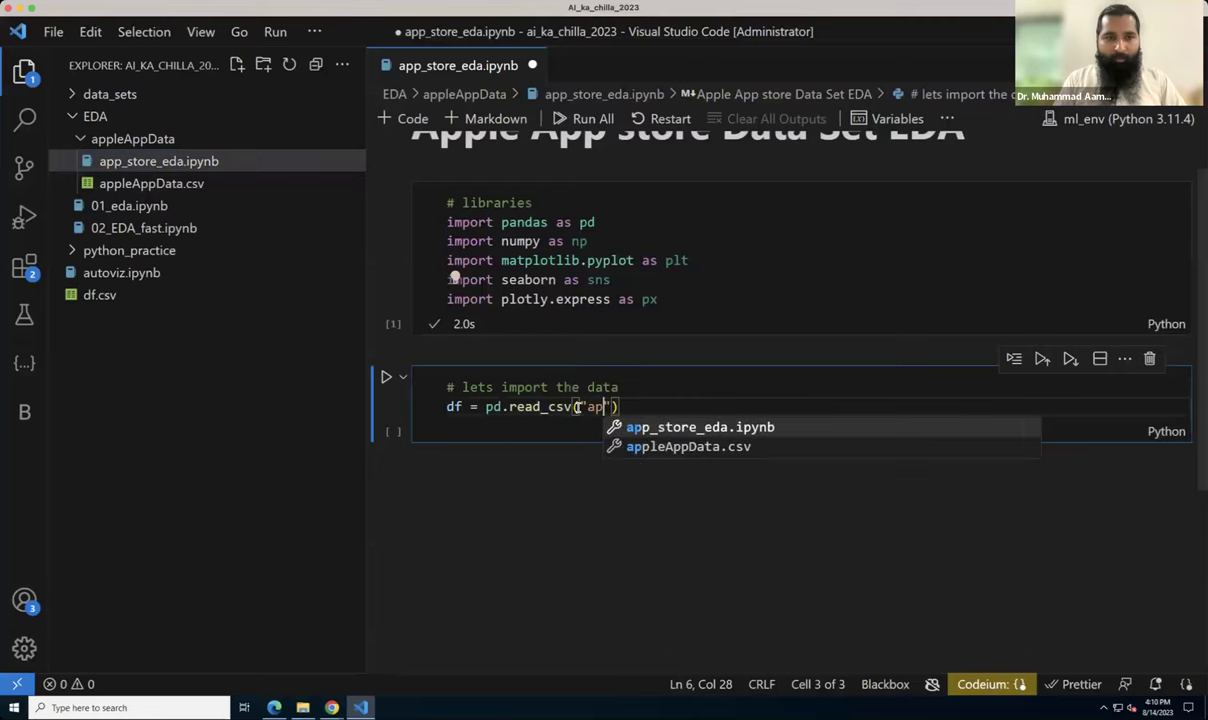
pyautogui.write('pleAppDa')
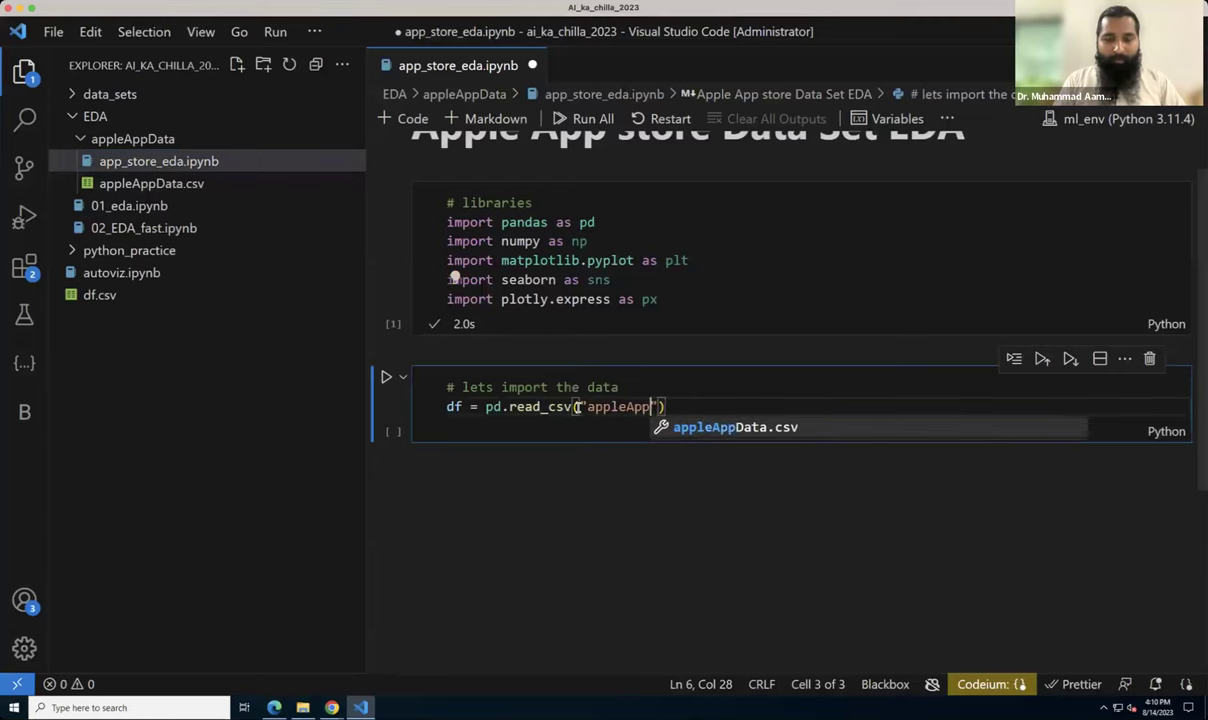
pyautogui.write('ta')
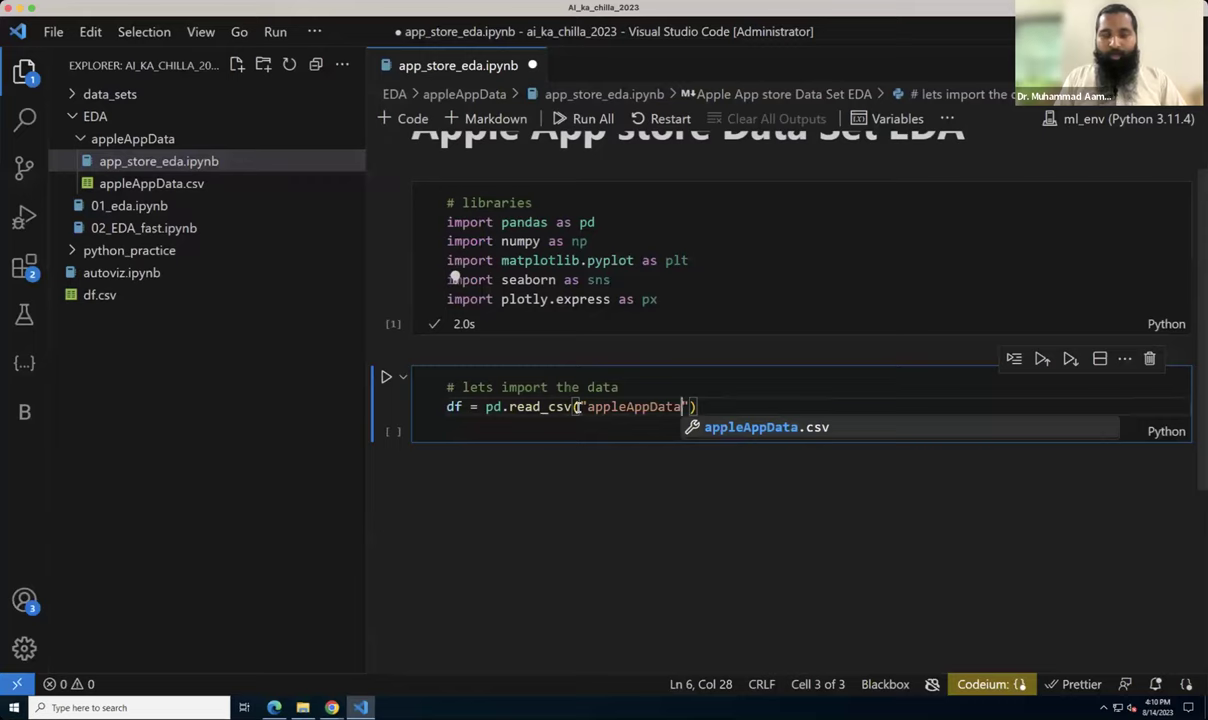
pyautogui.press('Tab')
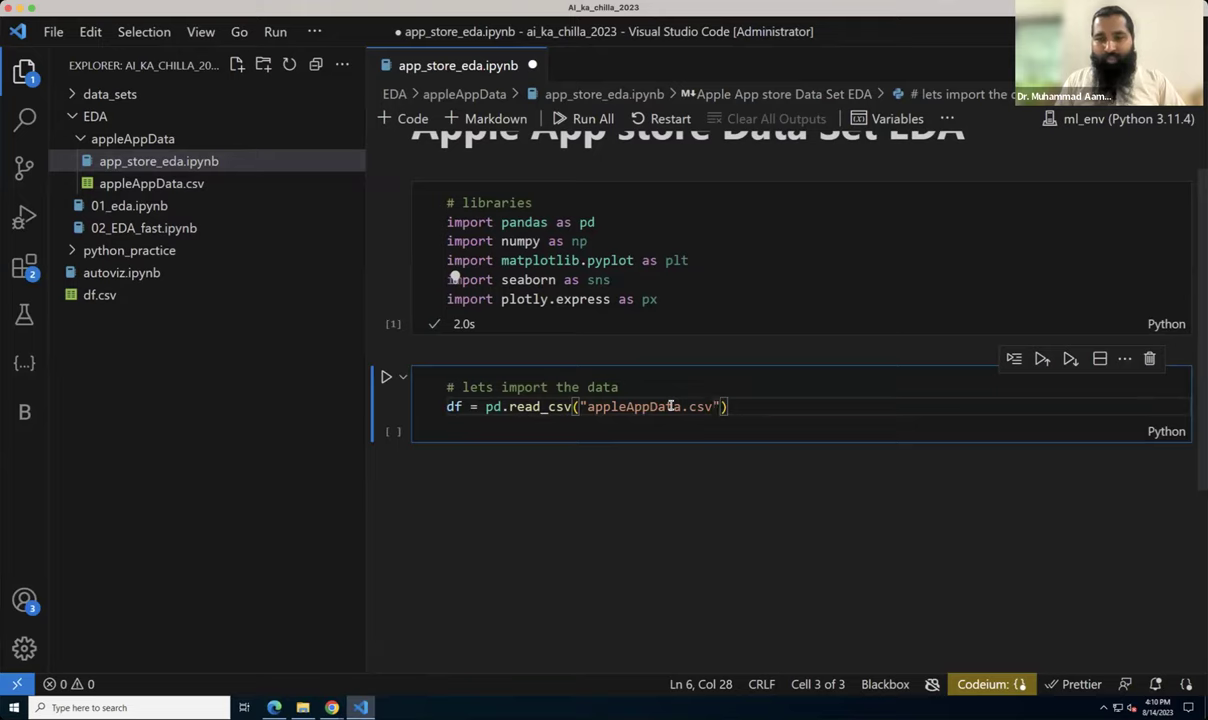
pyautogui.click(747, 408)
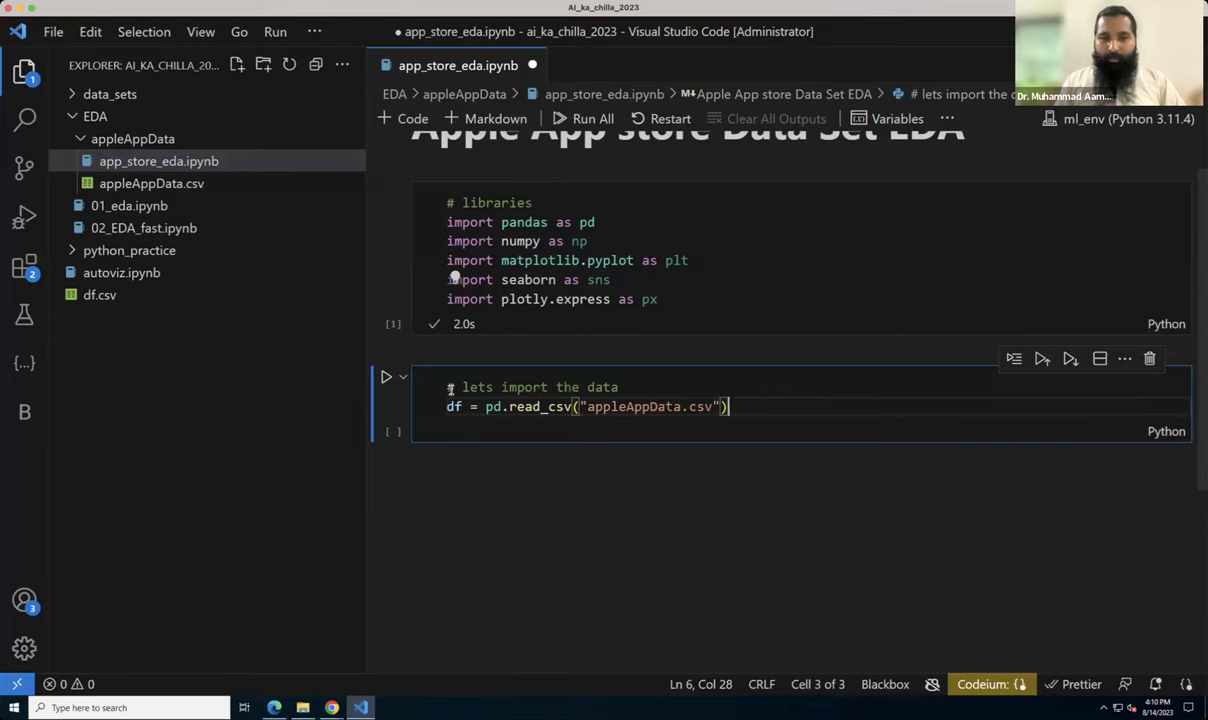
pyautogui.click(385, 379)
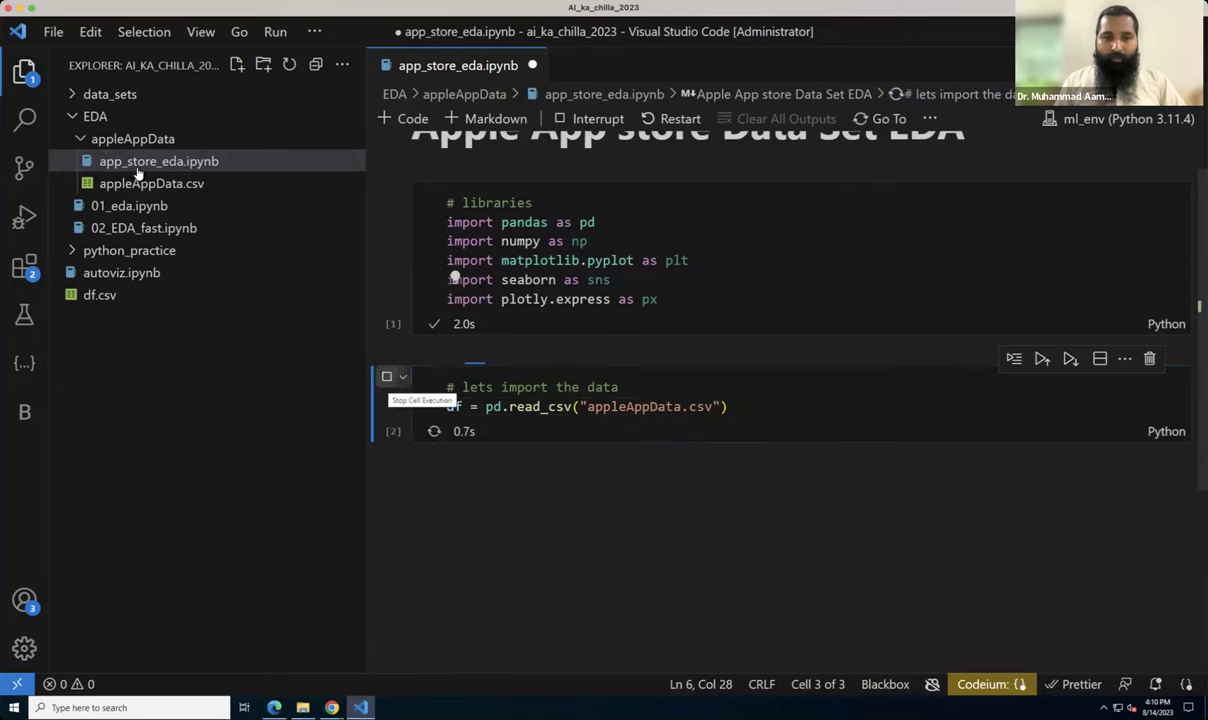
pyautogui.click(30, 78)
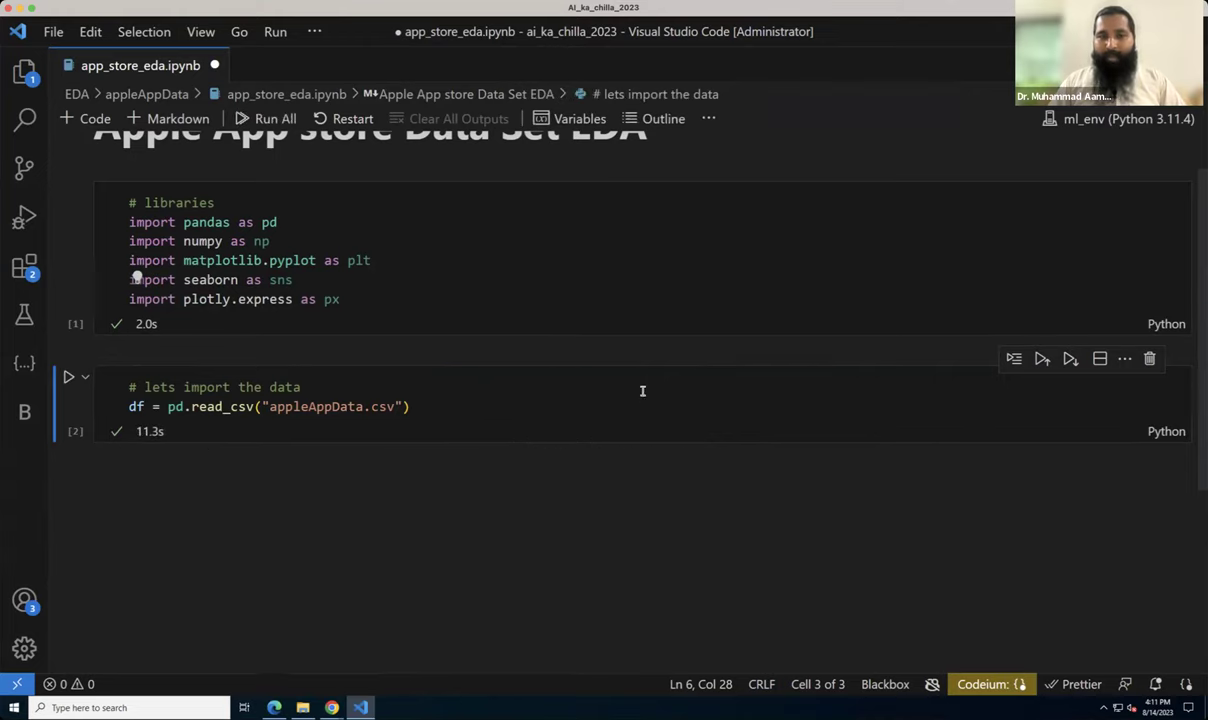
pyautogui.click(580, 377)
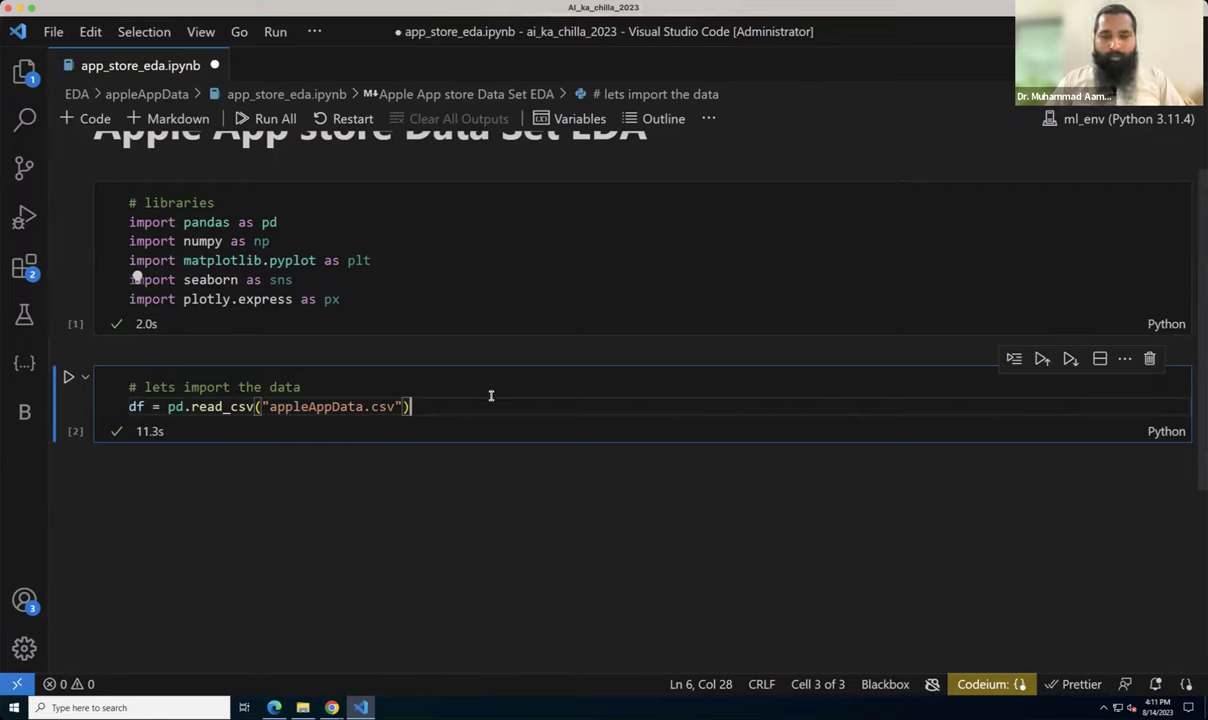
pyautogui.press('Up')
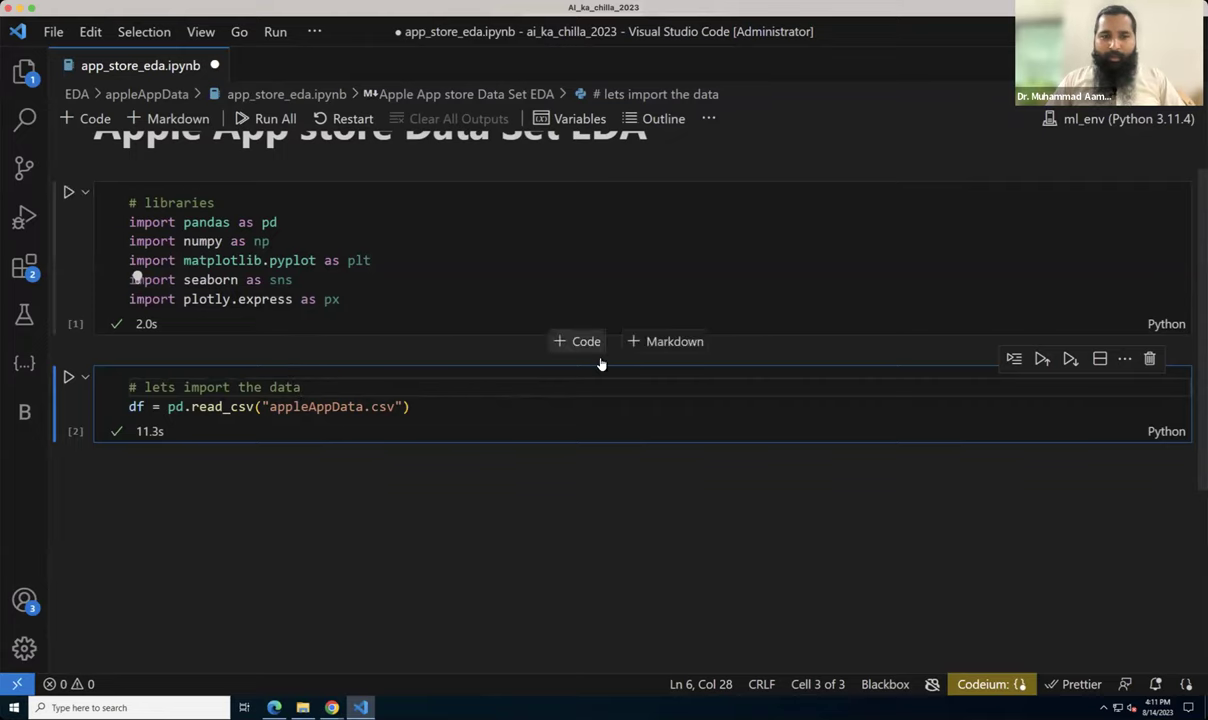
# Step: Insert a code cell below the data import cell and start a comment in it with "#"
pyautogui.scroll(-3, 600, 364)
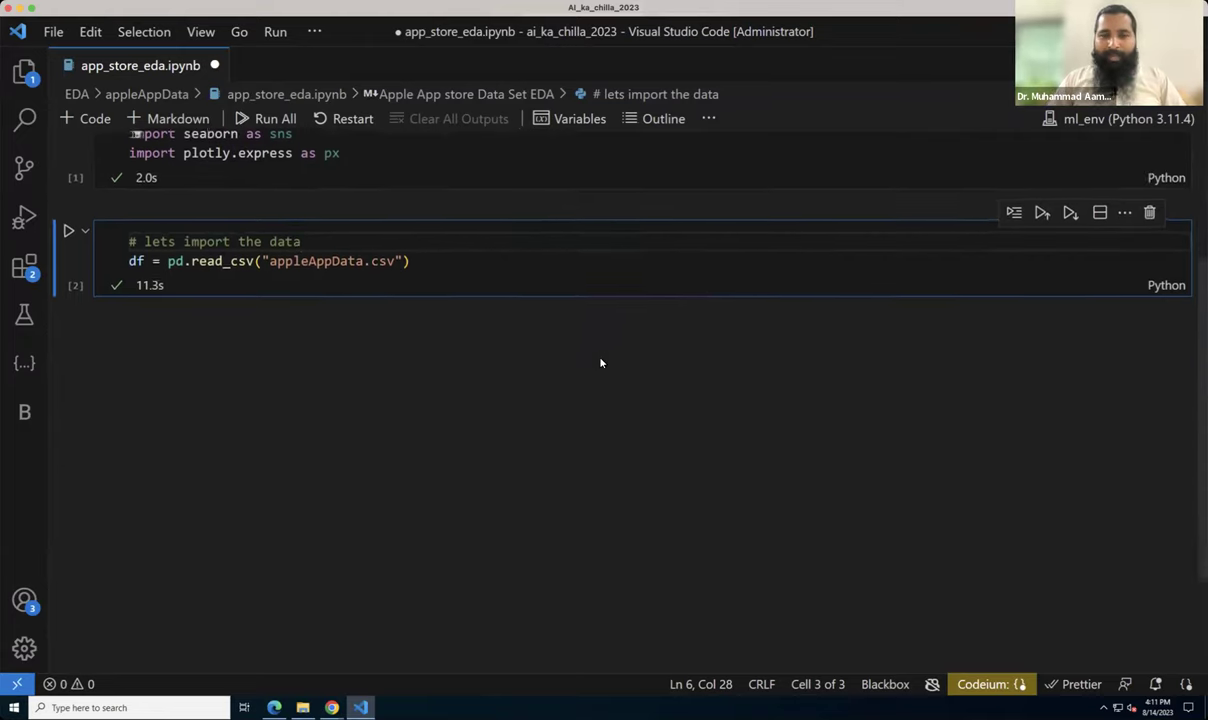
pyautogui.moveTo(628, 300)
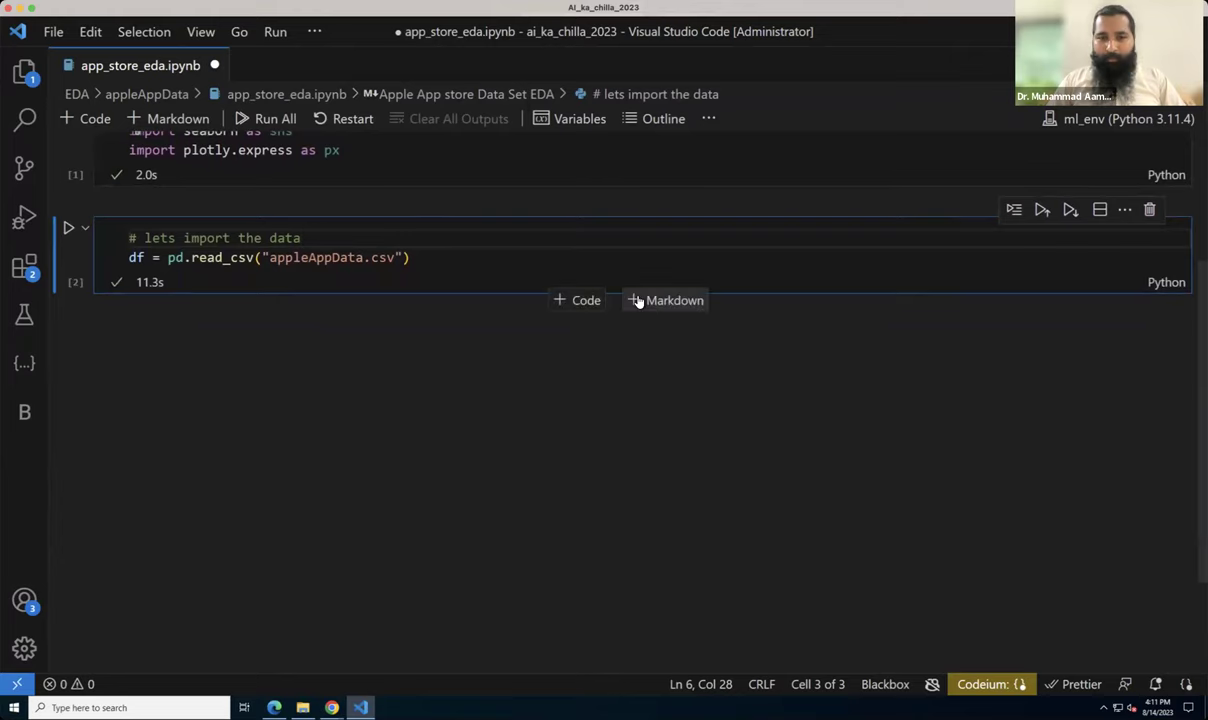
pyautogui.click(578, 302)
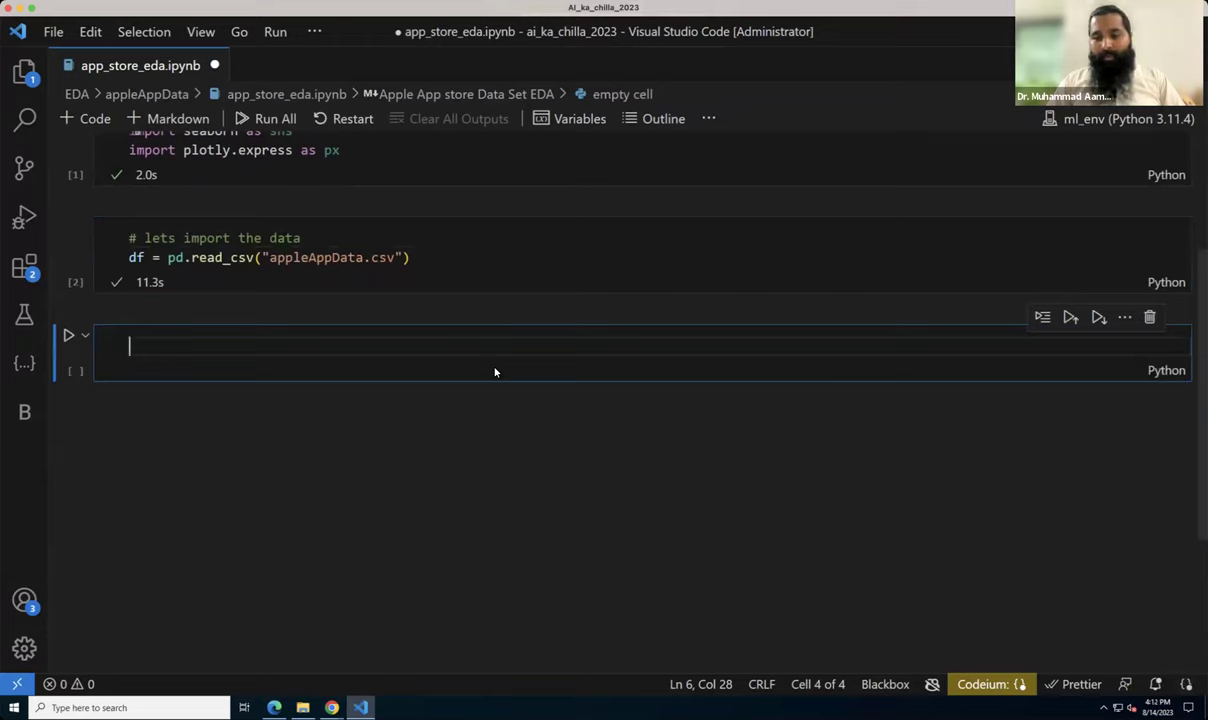
pyautogui.write('#')
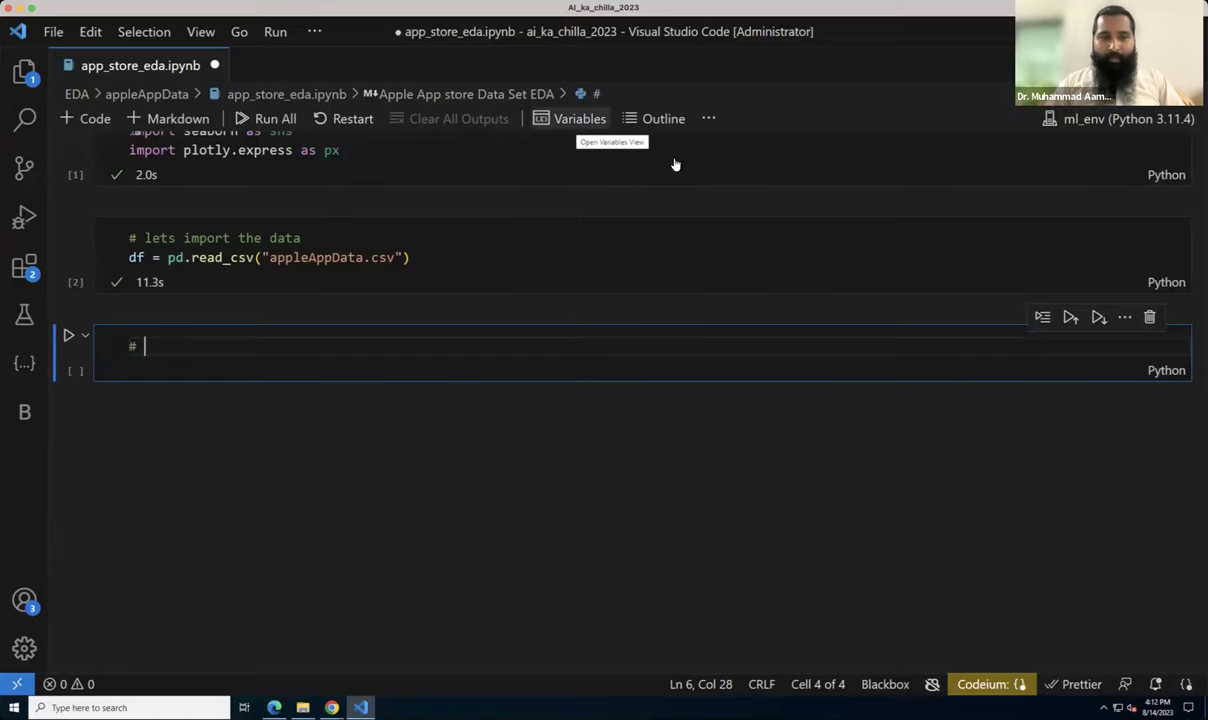
# Step: Add a Markdown cell above the libraries cell reading "First of all we will import these libraries." and render it
pyautogui.scroll(1, 622, 320)
pyautogui.scroll(2, 622, 316)
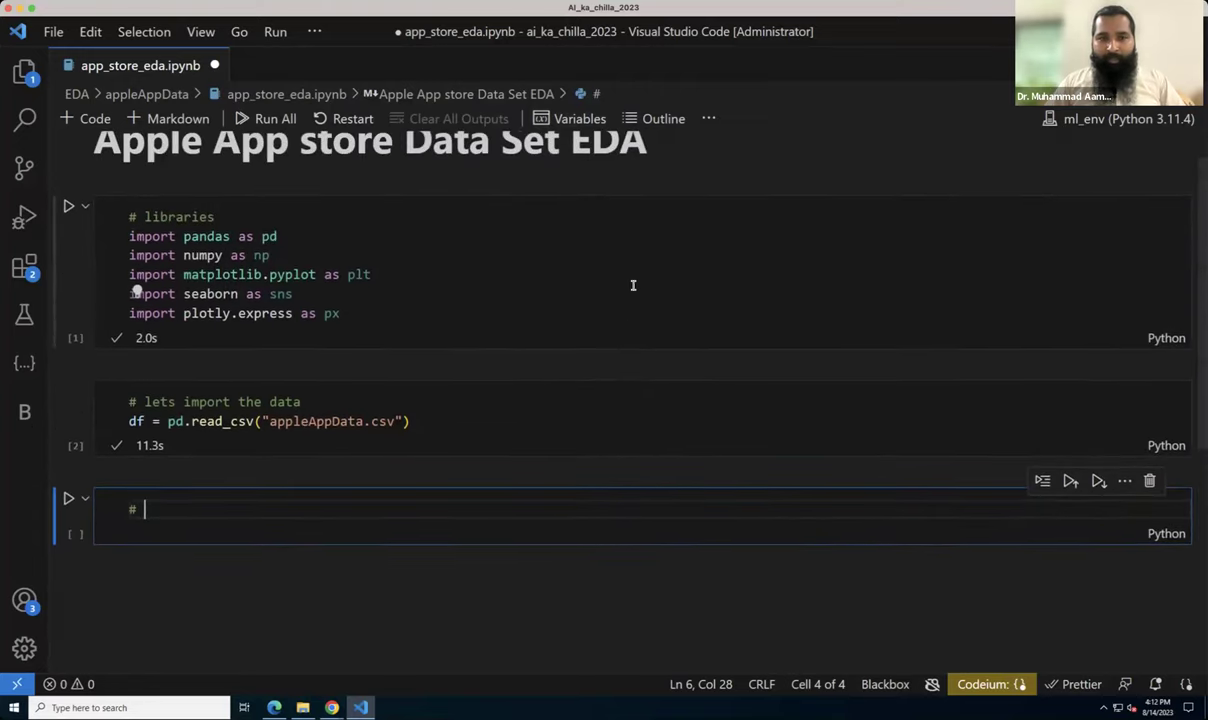
pyautogui.click(701, 177)
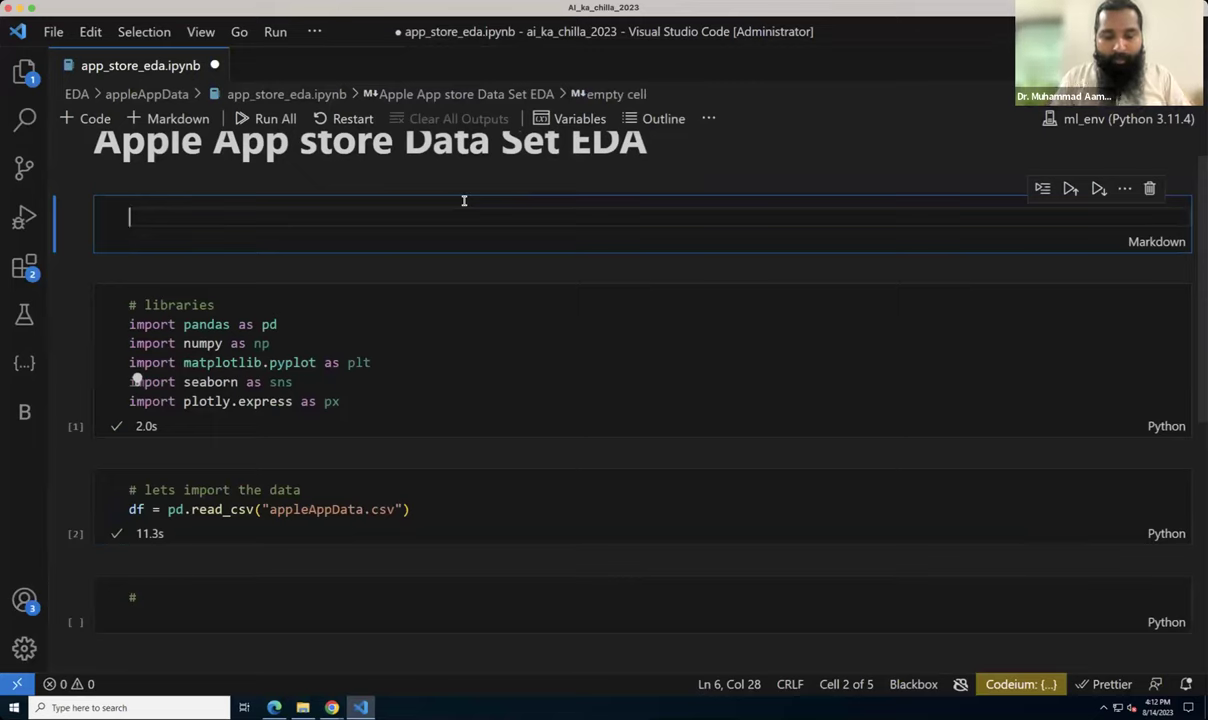
pyautogui.write('#')
pyautogui.press('BackSpace')
pyautogui.write('First of all we will ')
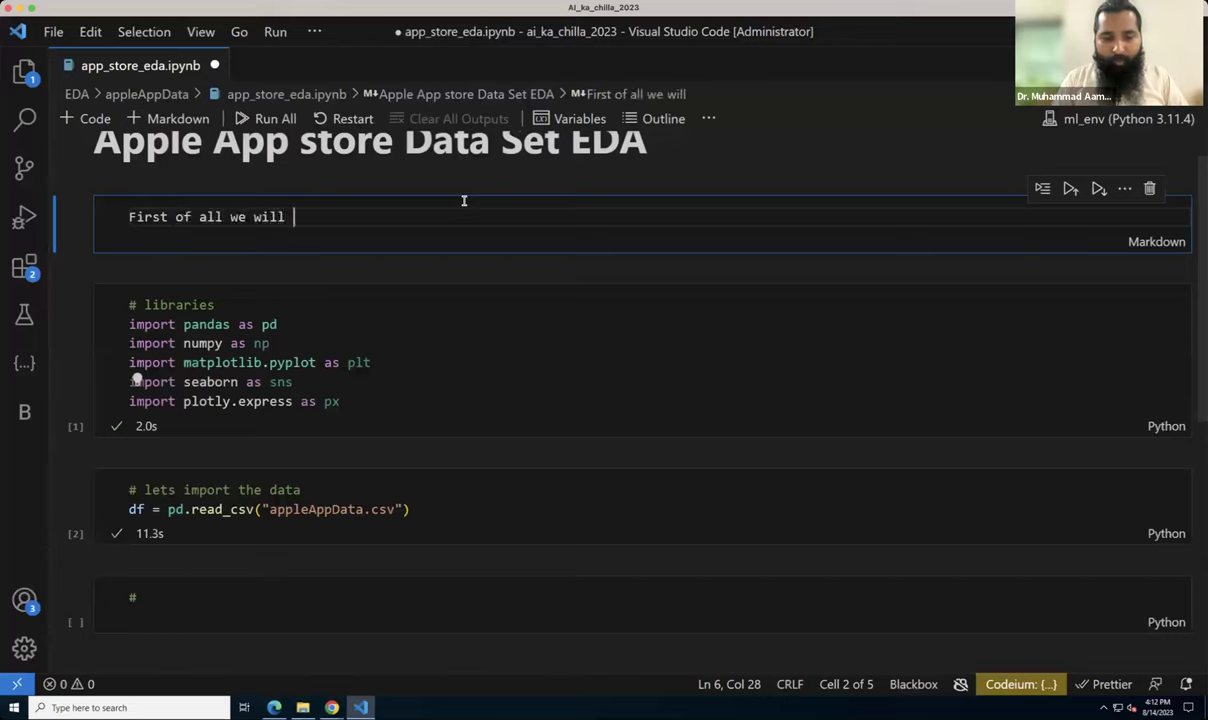
pyautogui.write('import these libraries.')
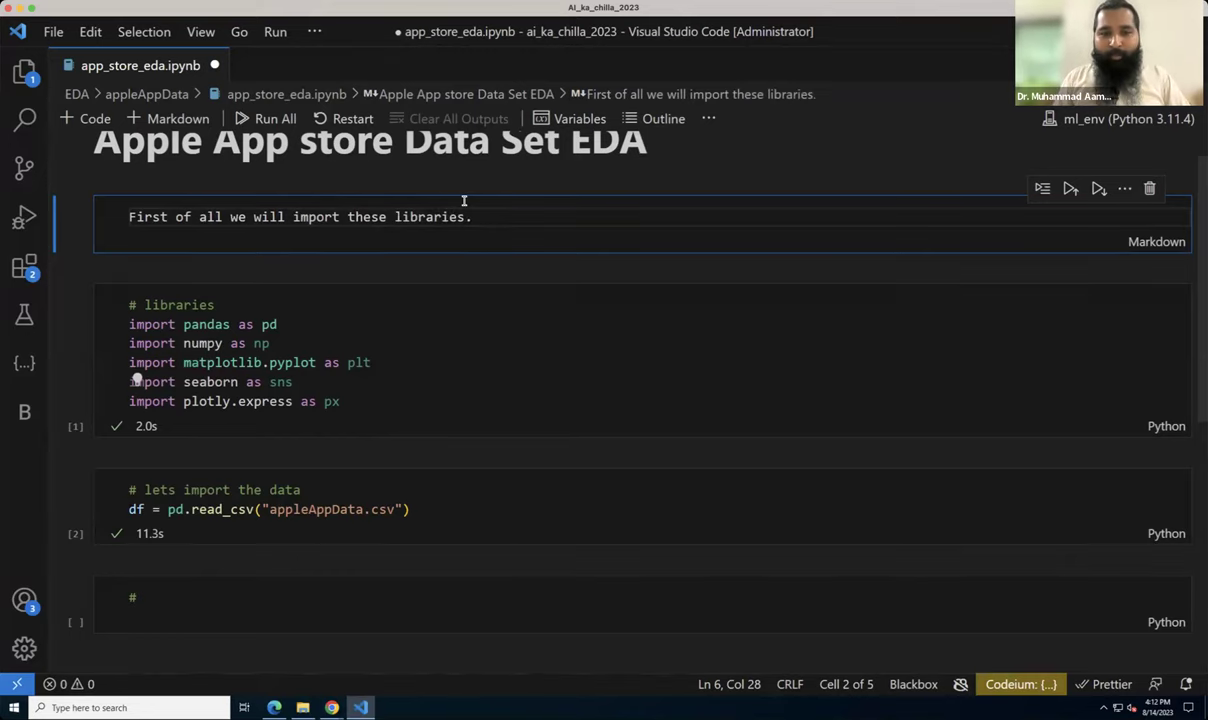
pyautogui.hotkey('ctrl', 'Return')
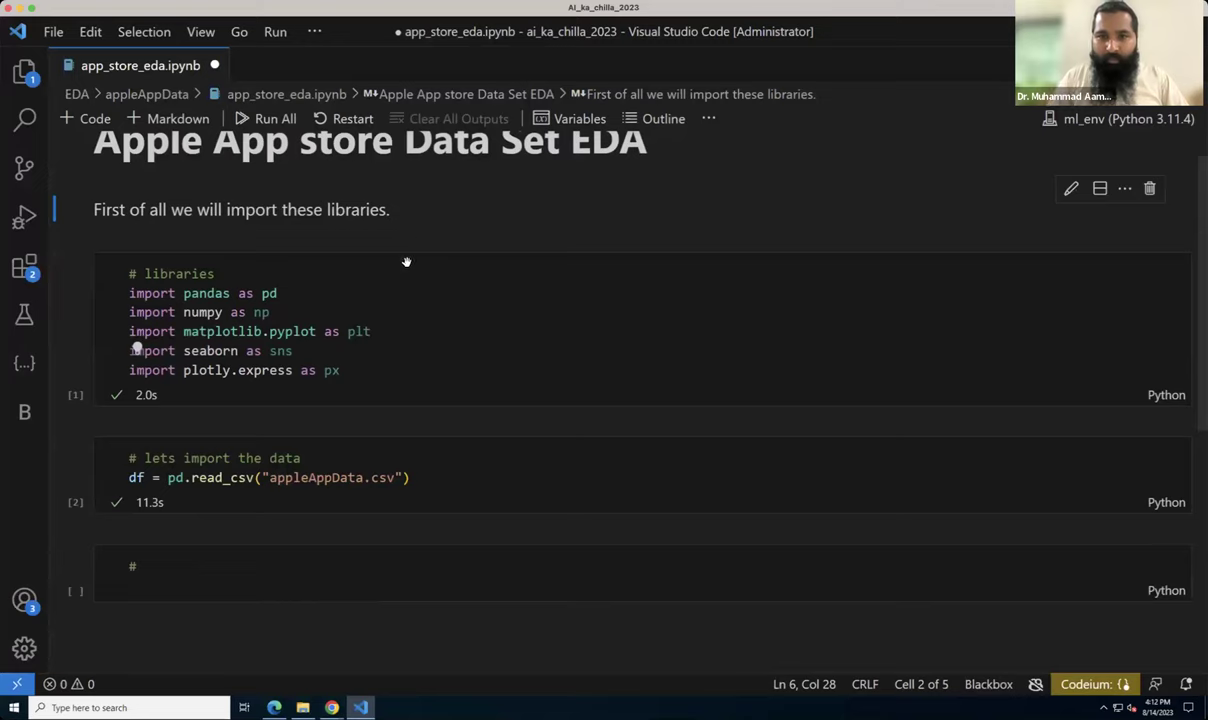
# Step: Add and render a Markdown cell above the data import reading "The most important part of this EDA is to analyze the data, let's import the data."
pyautogui.click(397, 316)
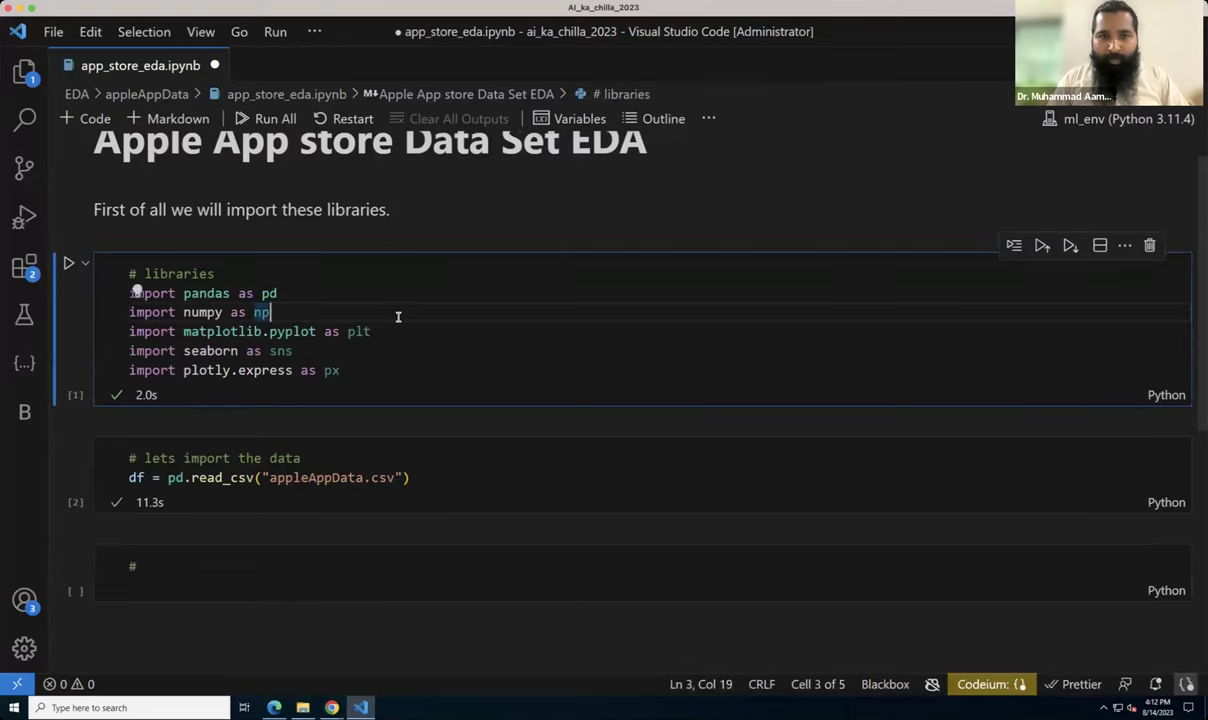
pyautogui.scroll(-1, 399, 316)
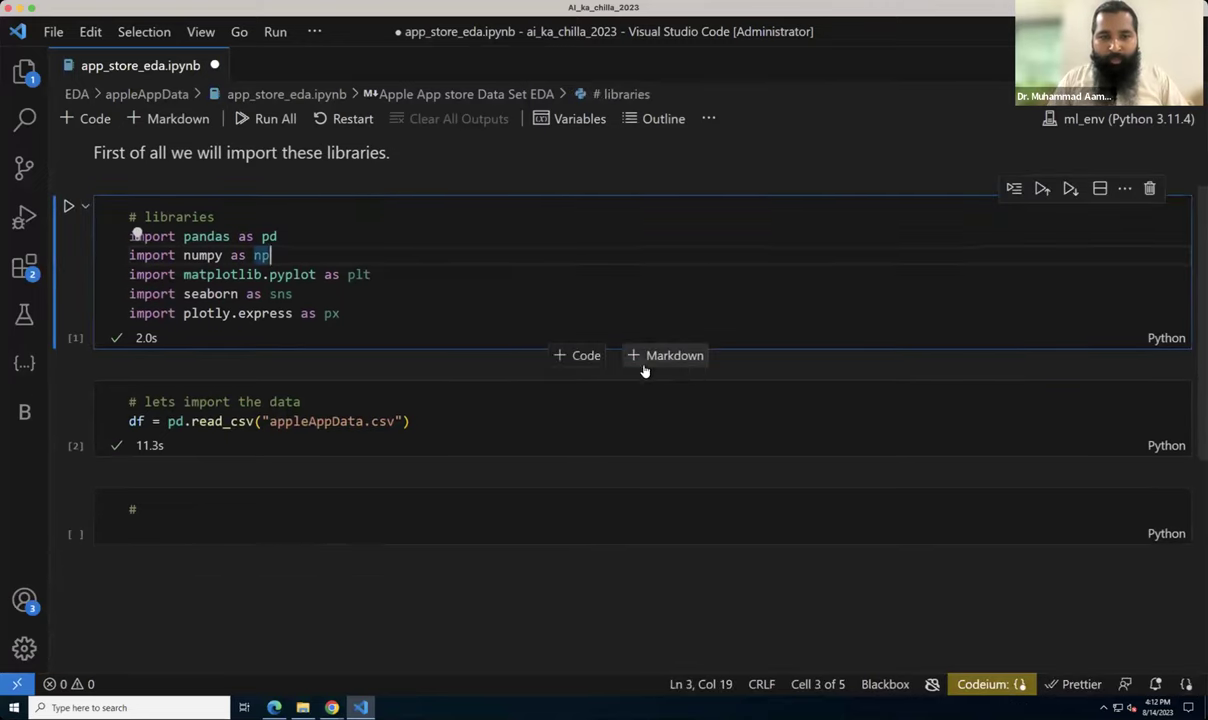
pyautogui.click(662, 356)
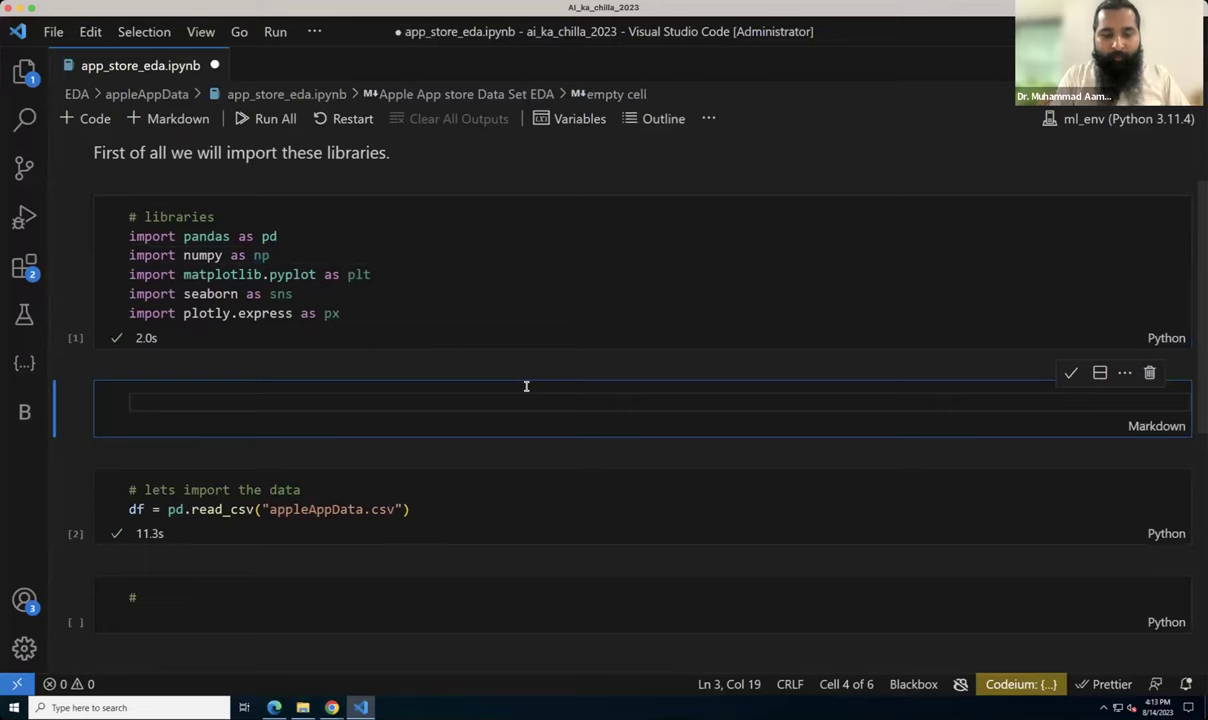
pyautogui.write('The most impor')
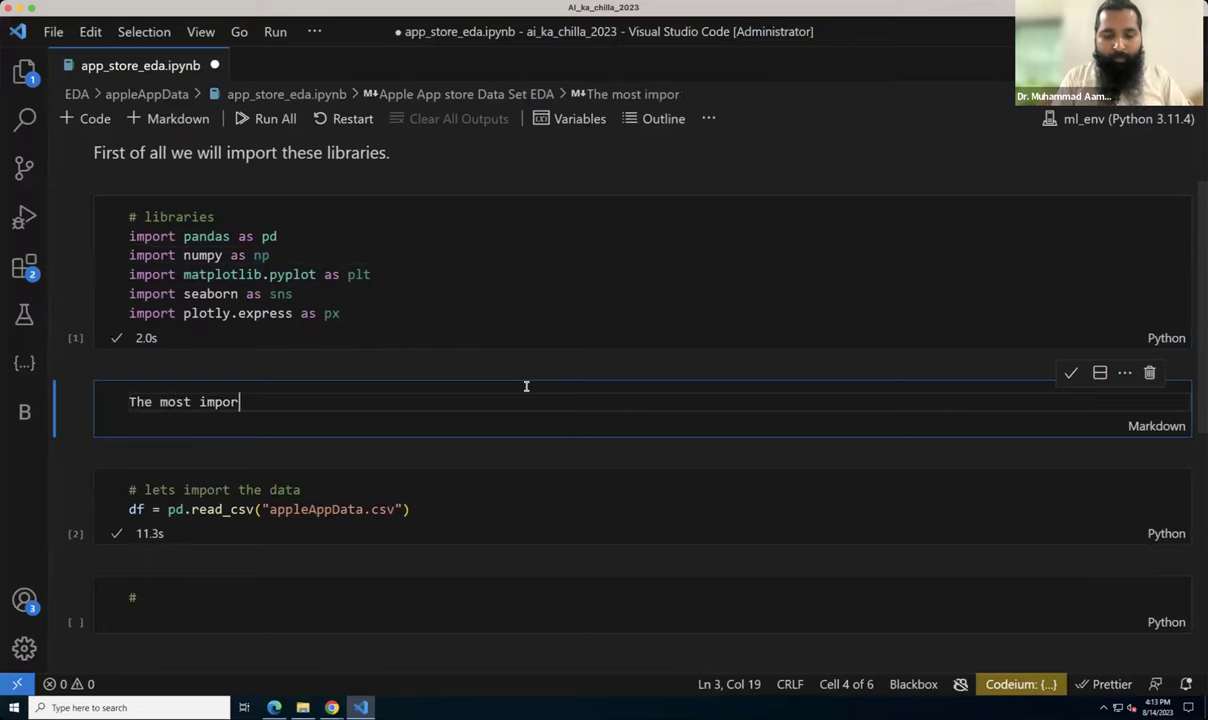
pyautogui.write('tant part o')
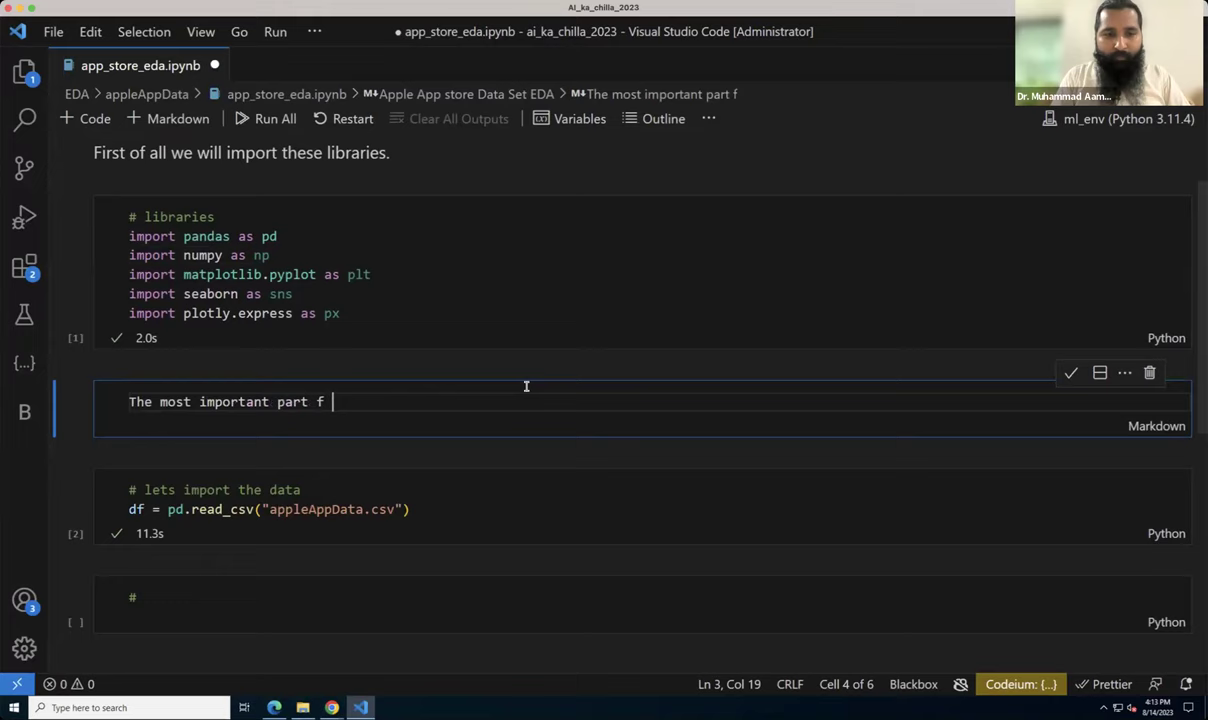
pyautogui.write('f this ')
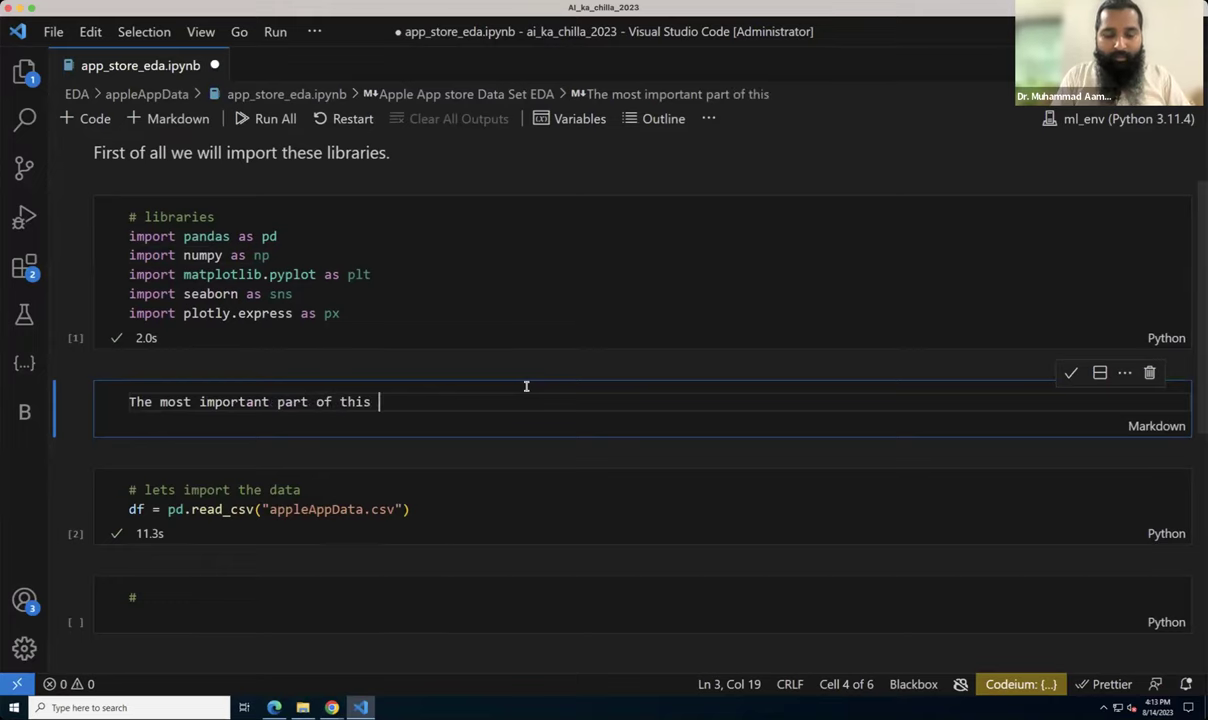
pyautogui.write('EDA is t')
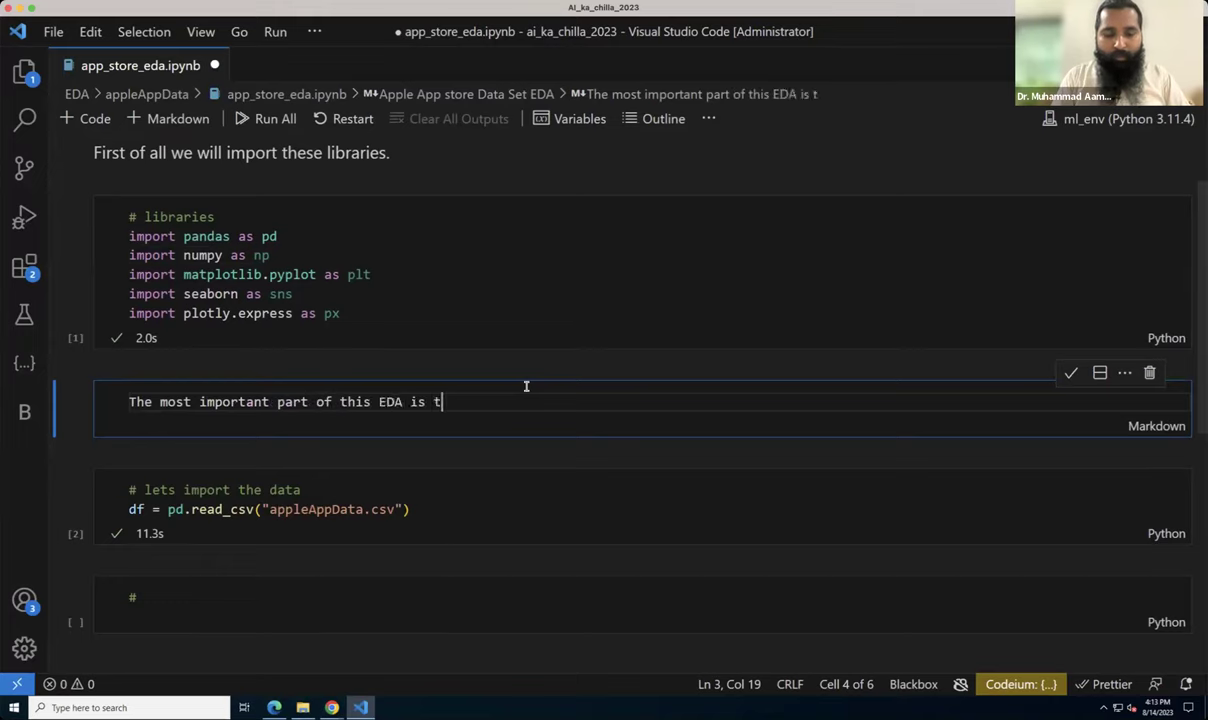
pyautogui.write('o analyze the da')
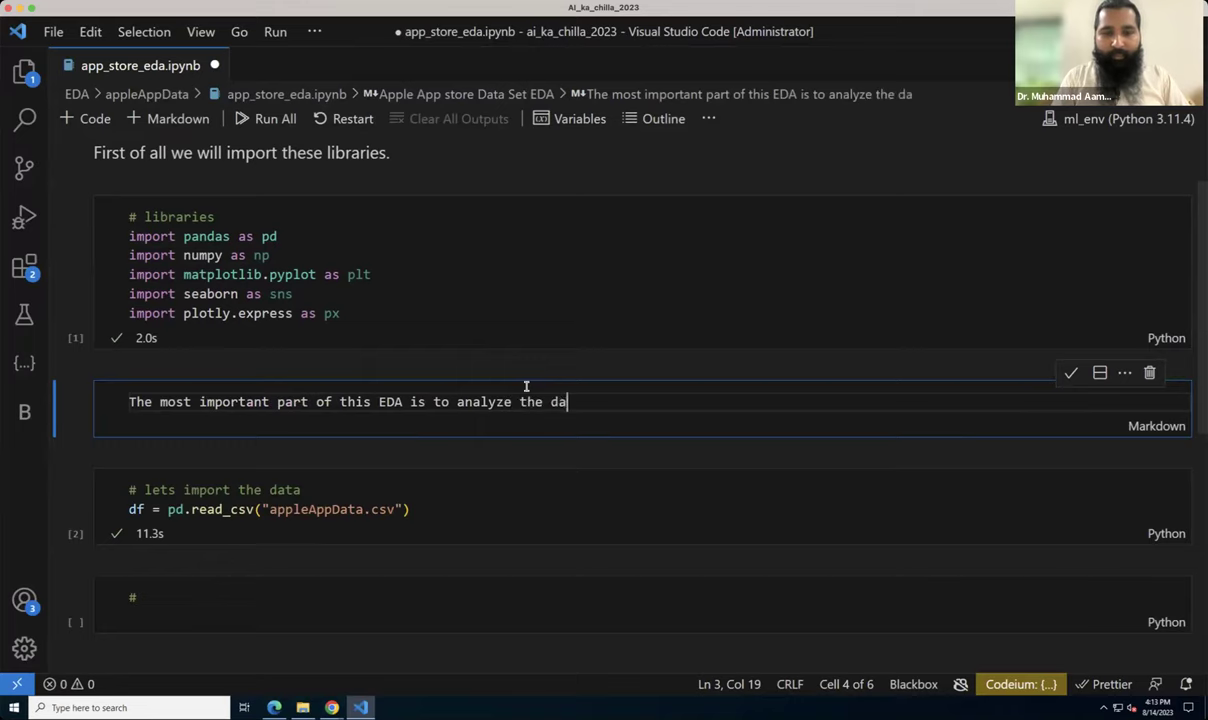
pyautogui.write('ta, let')
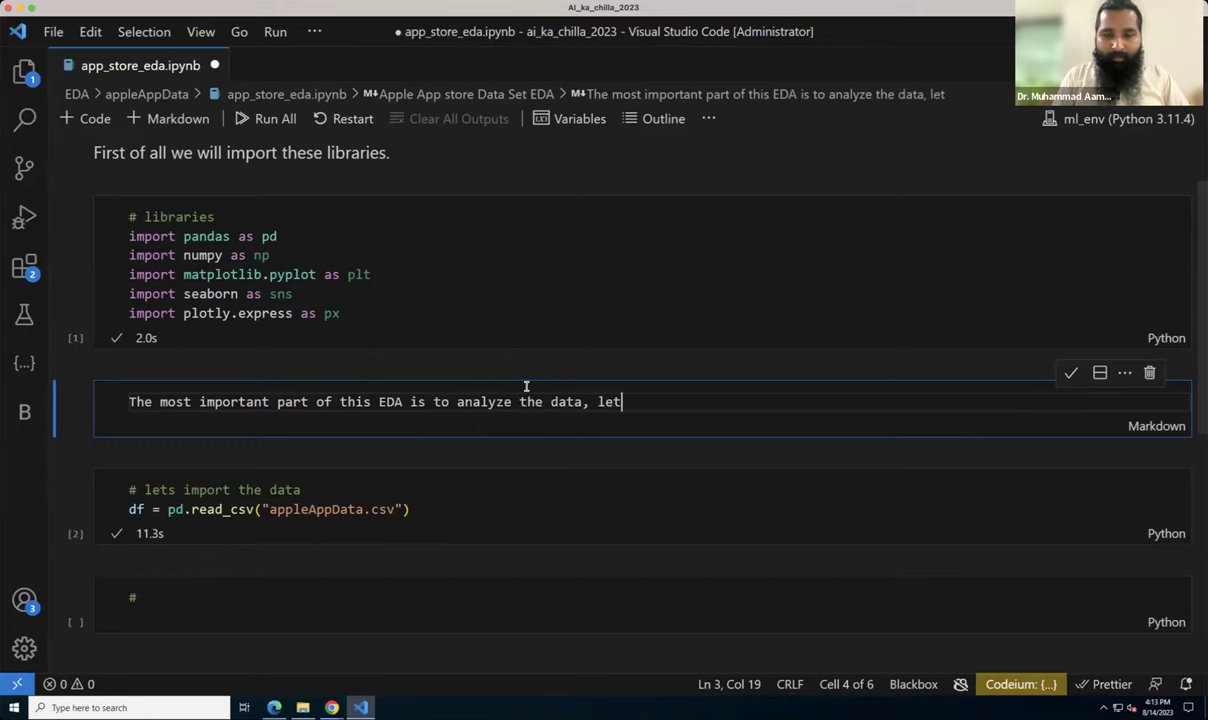
pyautogui.write("'s impor")
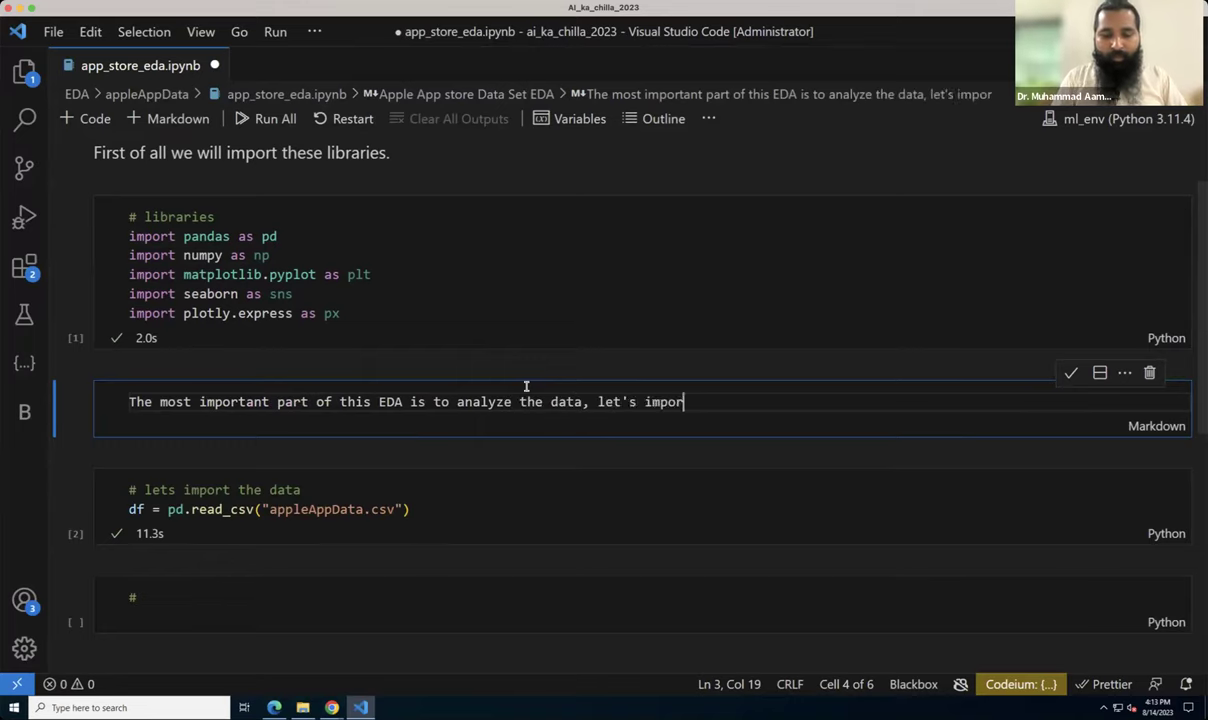
pyautogui.write('t the data.')
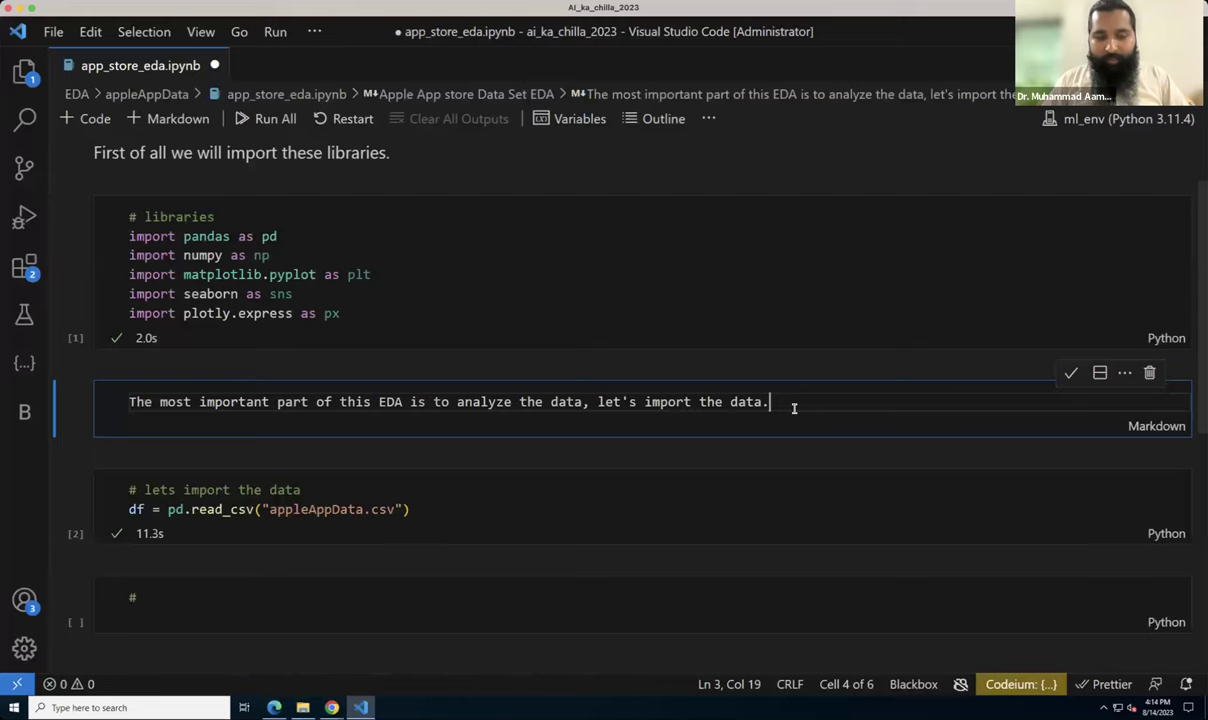
pyautogui.hotkey('ctrl', 'Return')
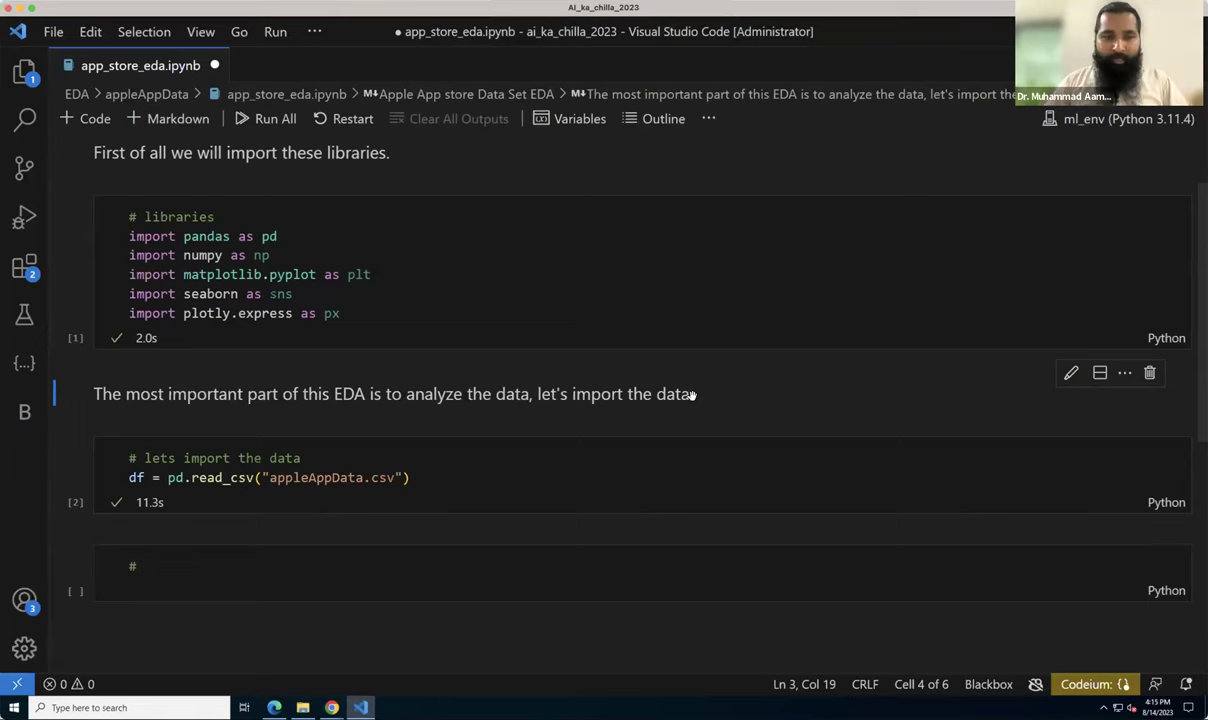
# Step: Complete the last cell's comment as "# info", add df.info() on the line below and run the cell
pyautogui.scroll(-1, 691, 395)
pyautogui.scroll(-3, 691, 395)
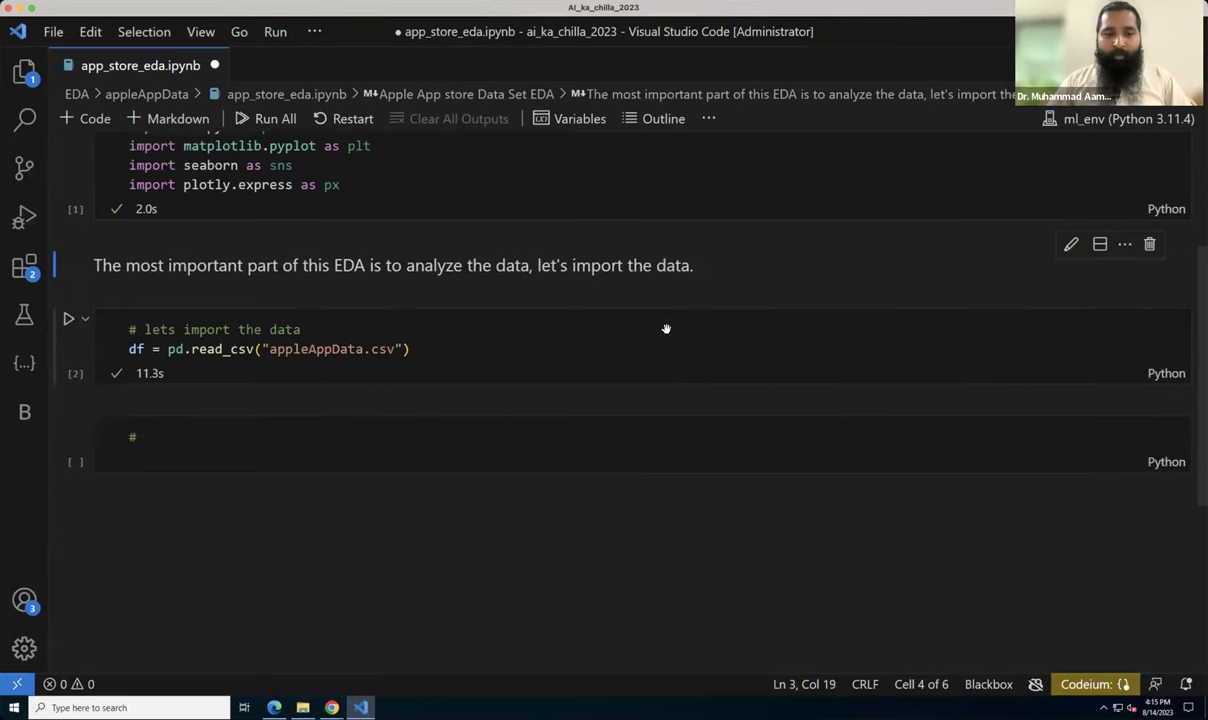
pyautogui.click(333, 438)
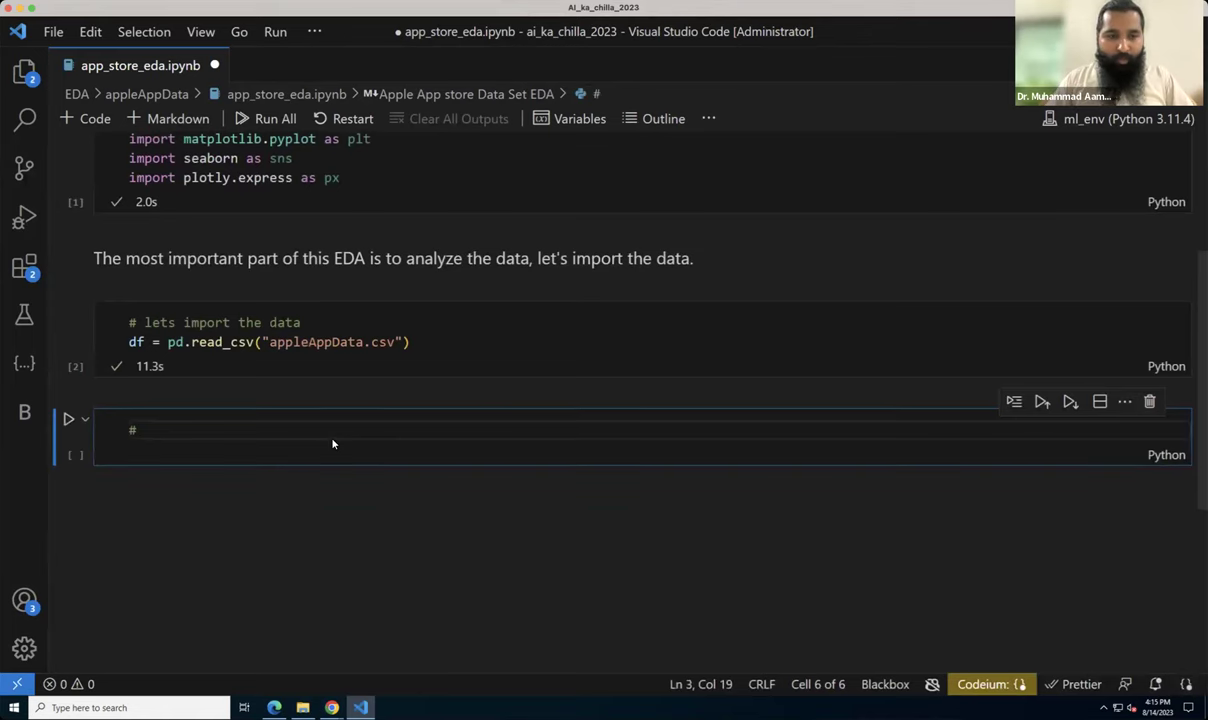
pyautogui.hotkey('ctrl', '=')
pyautogui.scroll(-3, 333, 440)
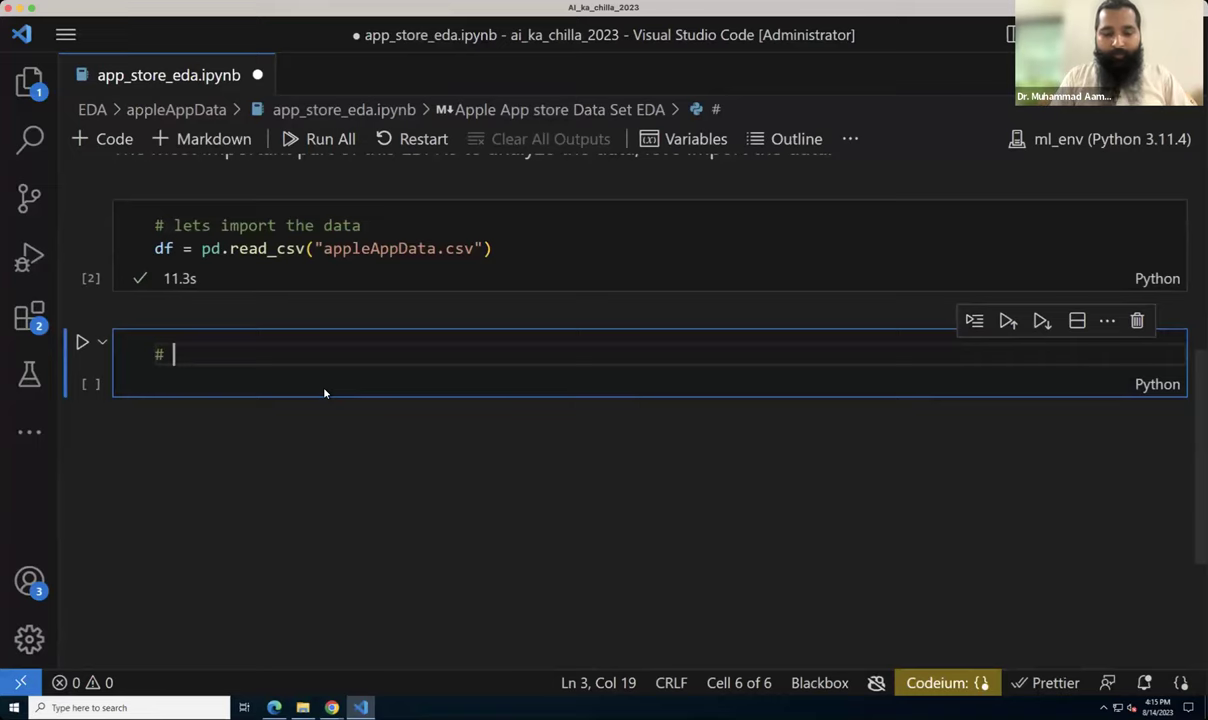
pyautogui.write('info')
pyautogui.press('Return')
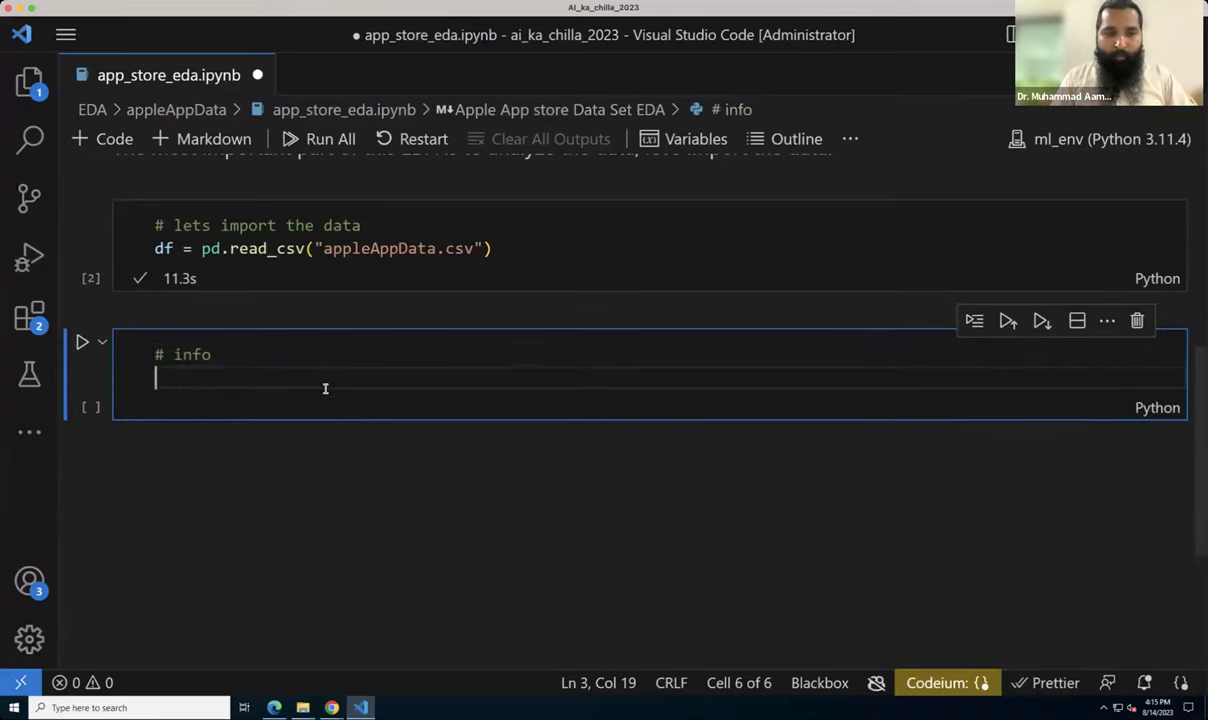
pyautogui.write('df.info')
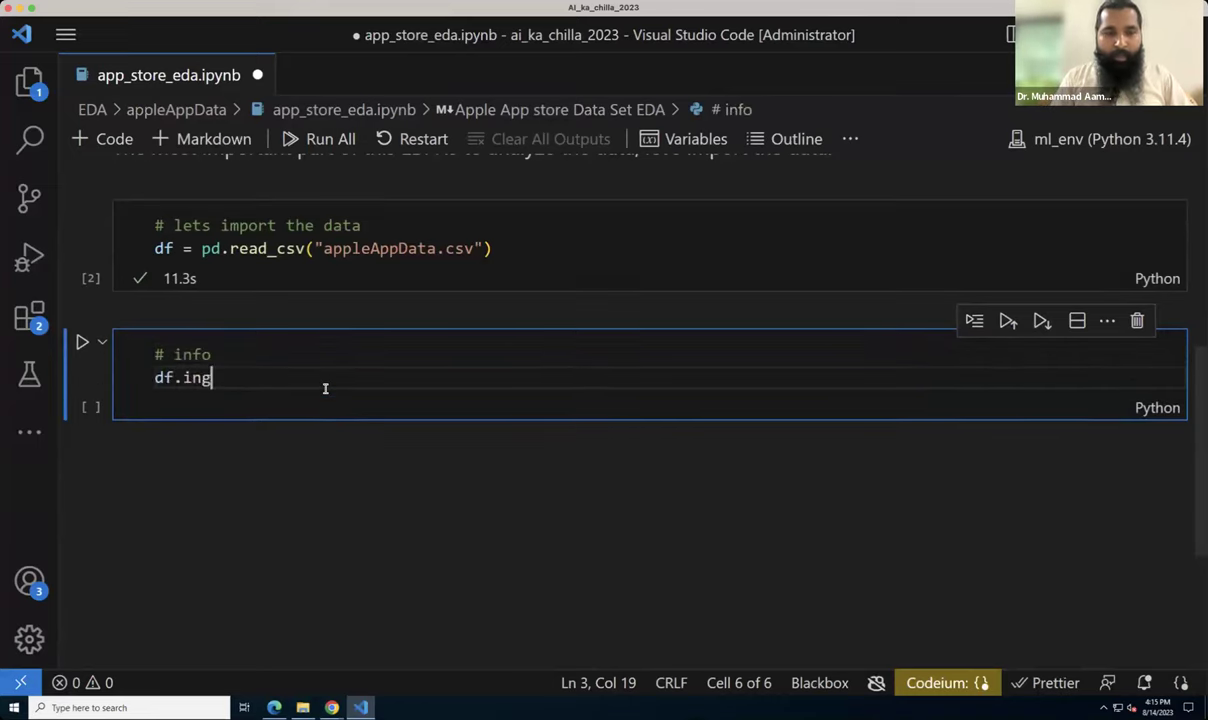
pyautogui.write('()')
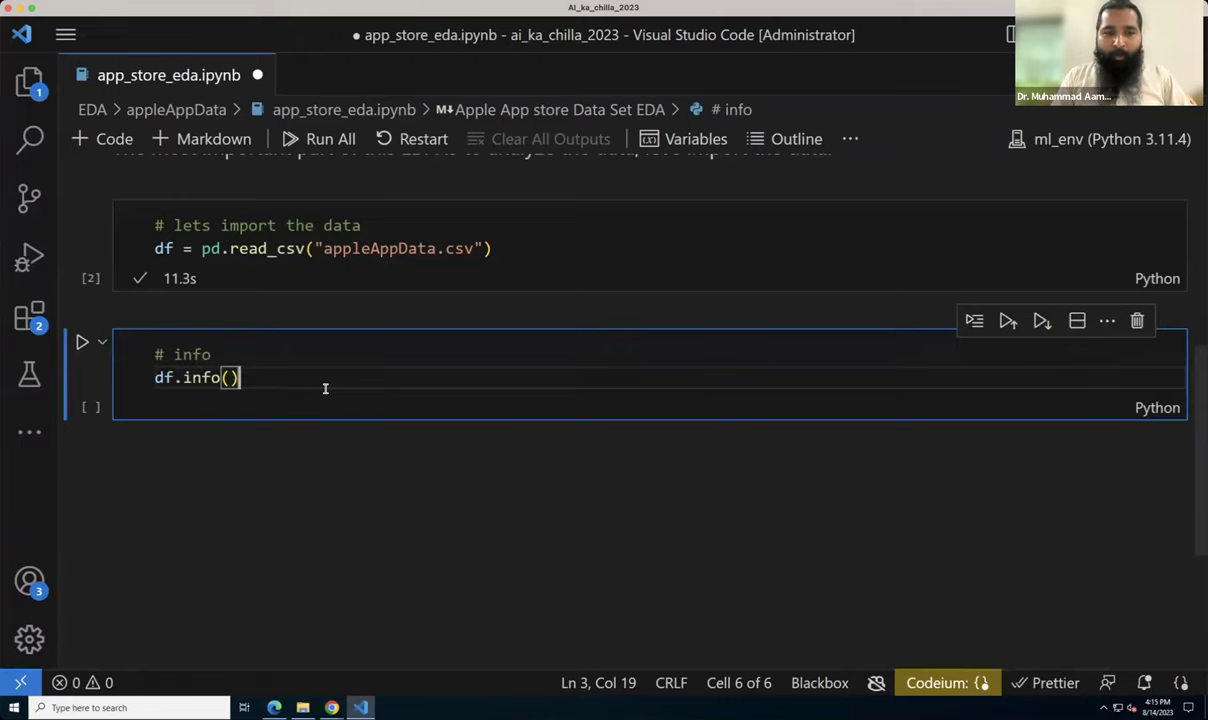
pyautogui.click(83, 341)
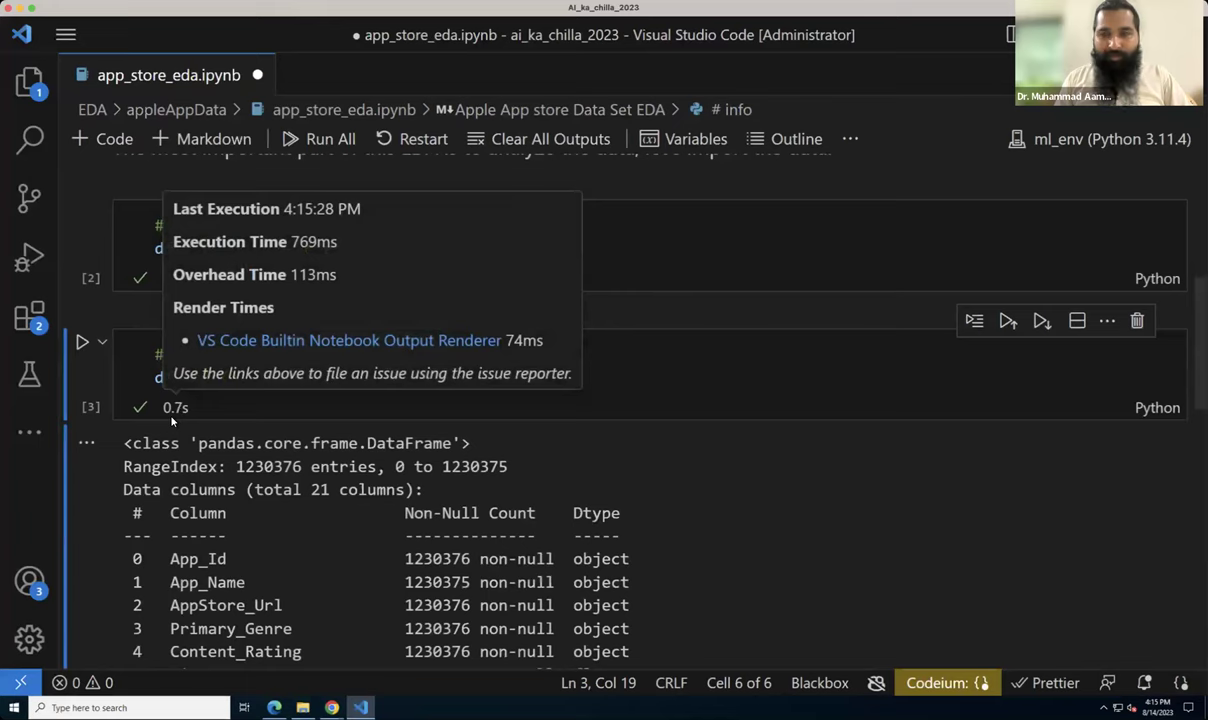
# Step: Review the notebook's cells so far and examine the columns, non-null counts and data types in the df.info() output
pyautogui.click(598, 361)
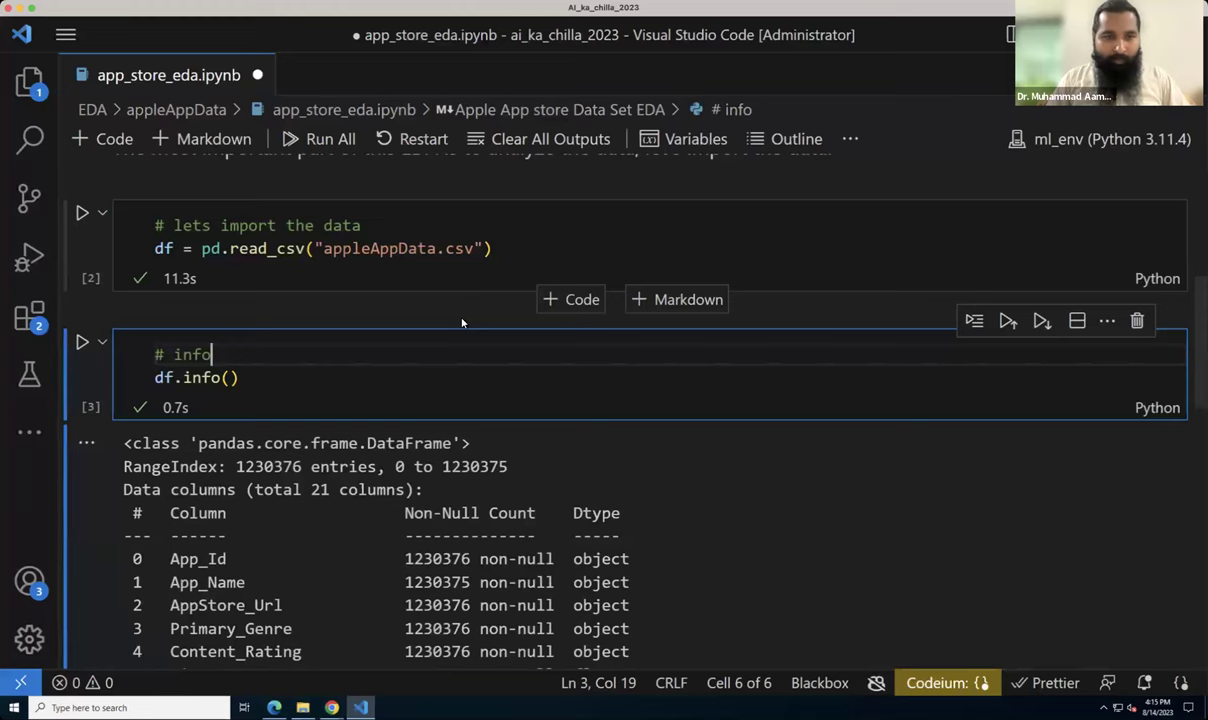
pyautogui.scroll(3, 462, 322)
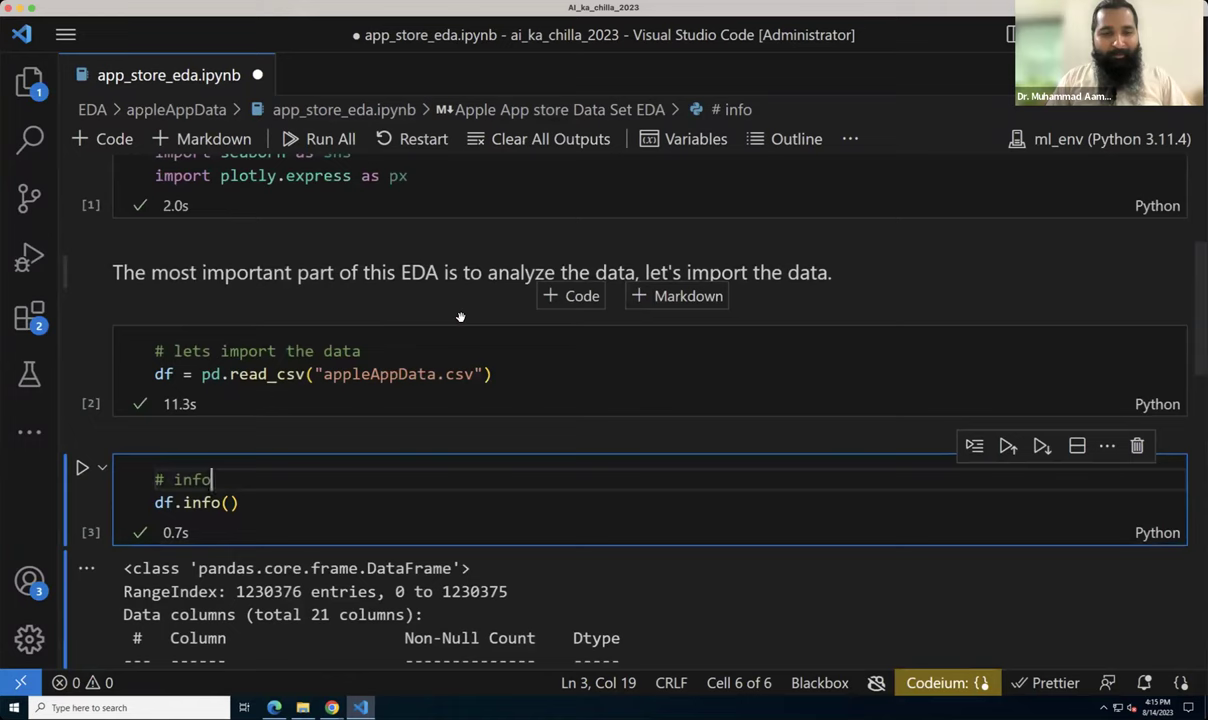
pyautogui.scroll(2, 461, 320)
pyautogui.scroll(2, 462, 322)
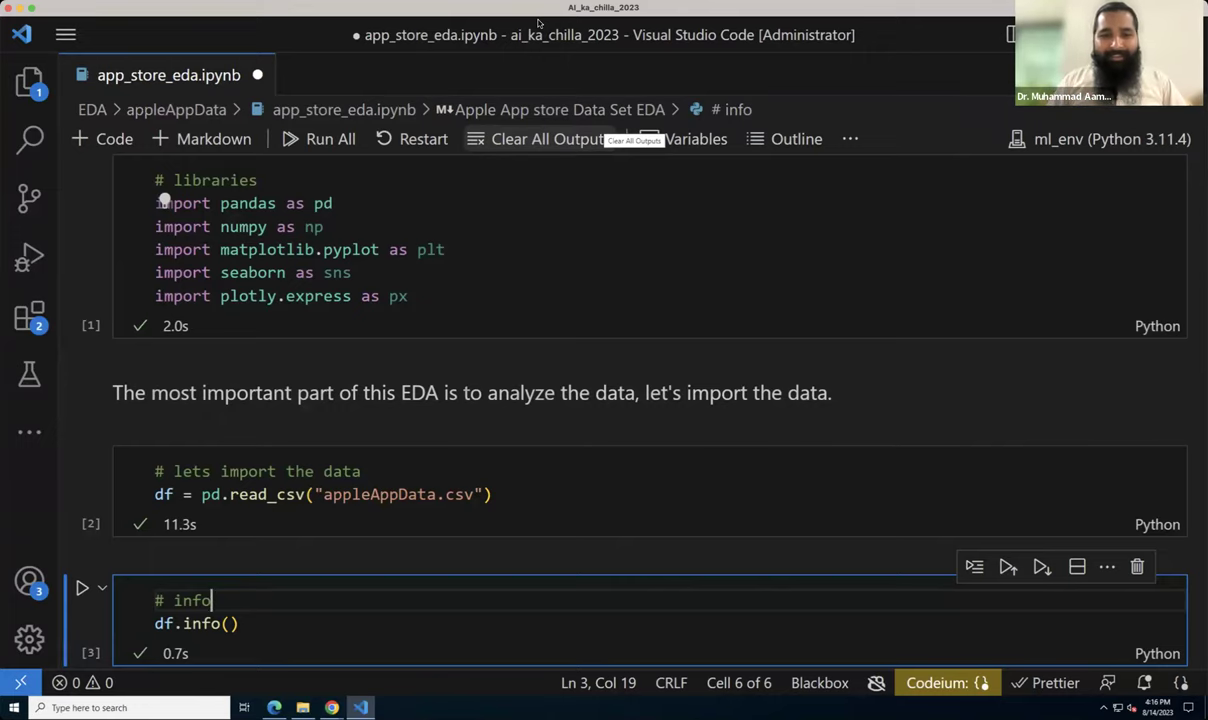
pyautogui.scroll(-5, 304, 456)
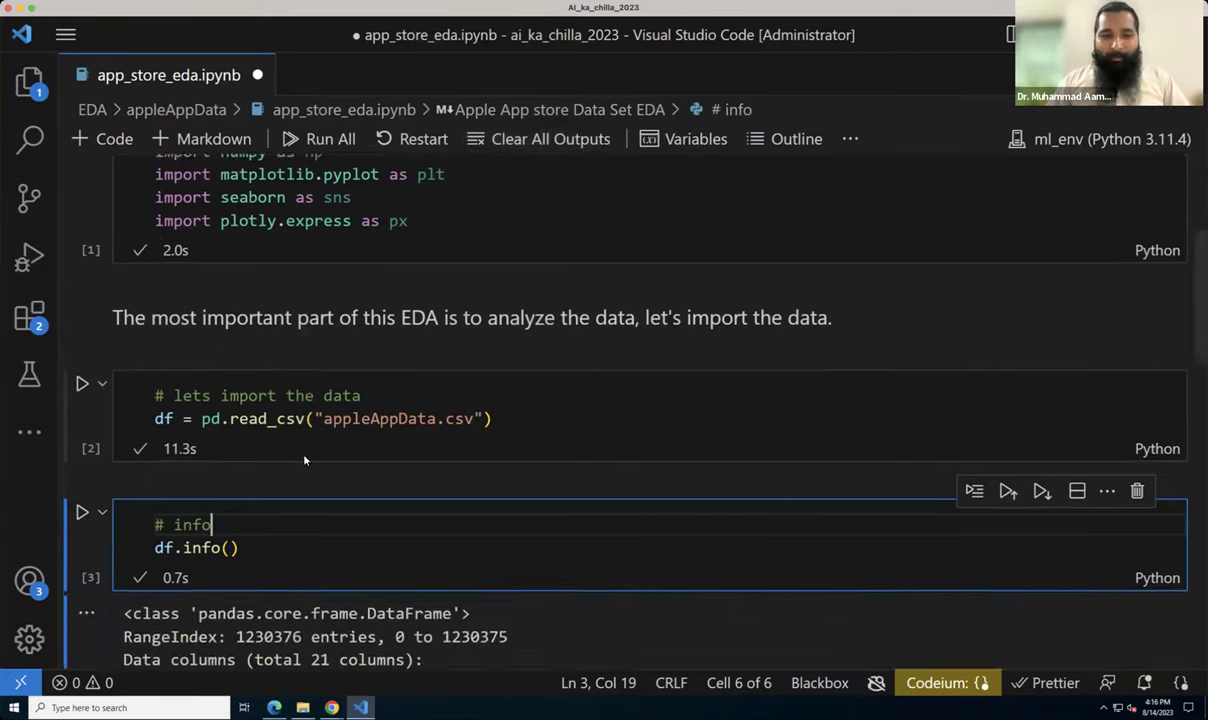
pyautogui.scroll(-1, 304, 456)
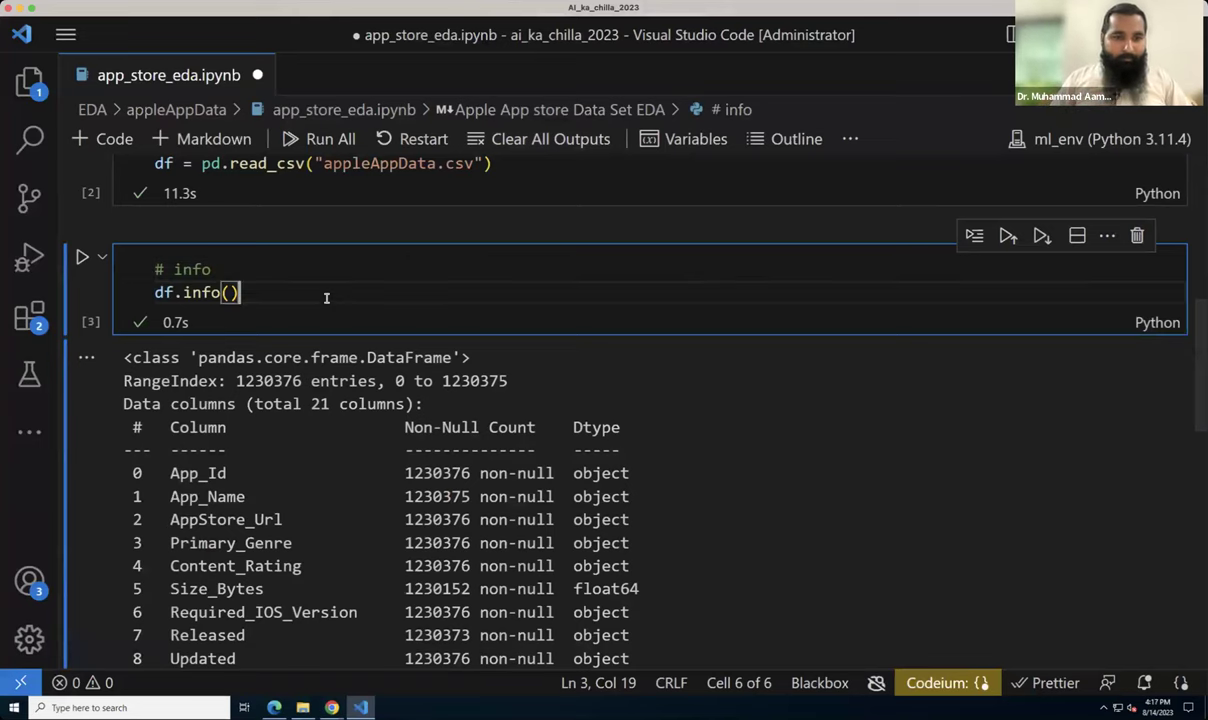
pyautogui.scroll(-2, 569, 157)
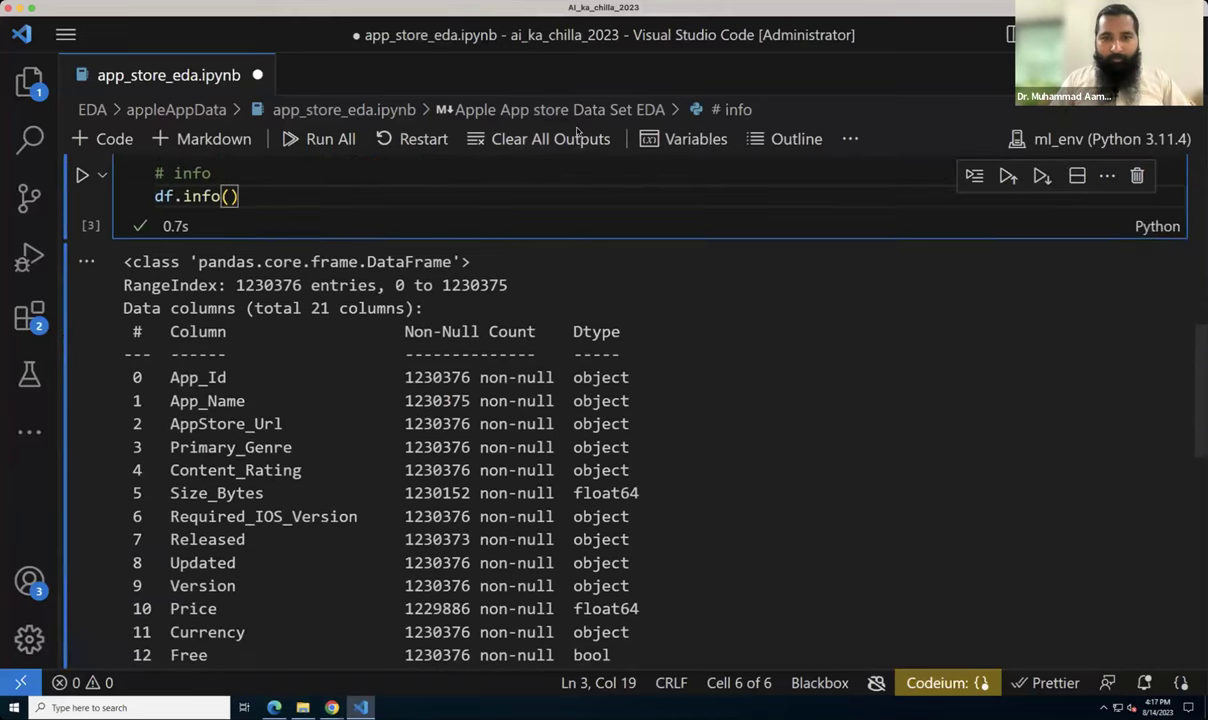
pyautogui.scroll(-1, 587, 354)
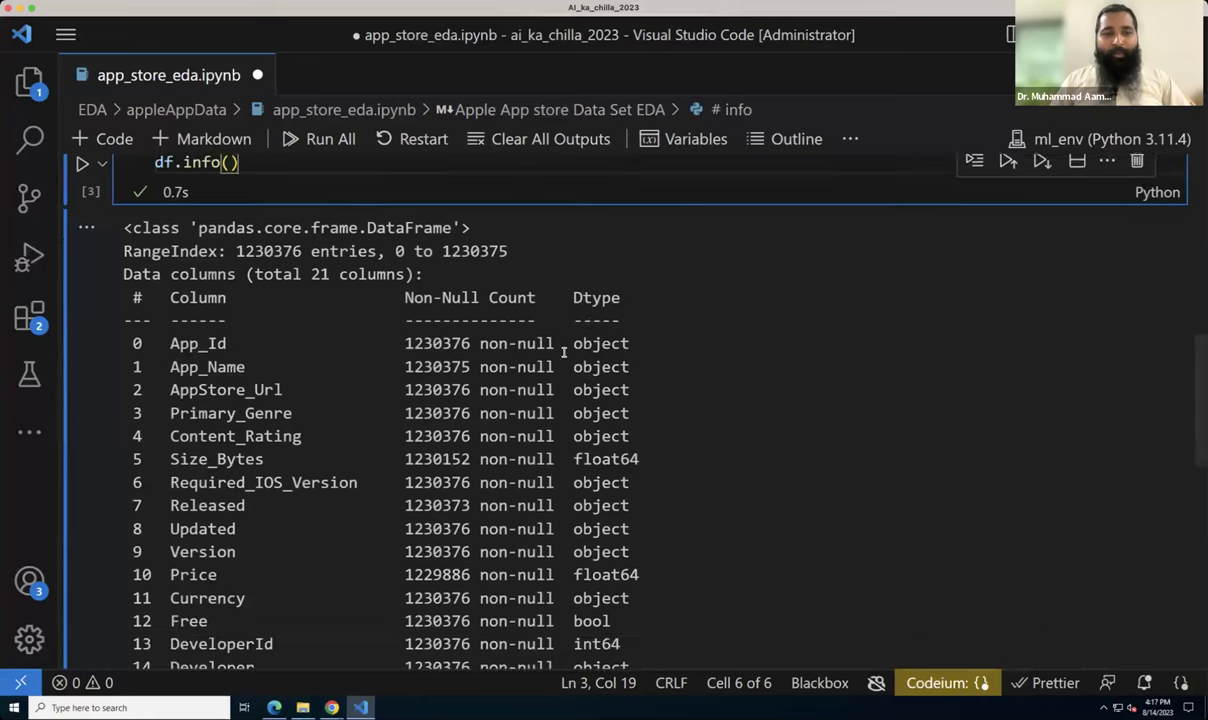
# Step: Examine the entry count in the df.info() output and read through the full column list down to the memory usage
pyautogui.moveTo(300, 251); pyautogui.dragTo(245, 251)
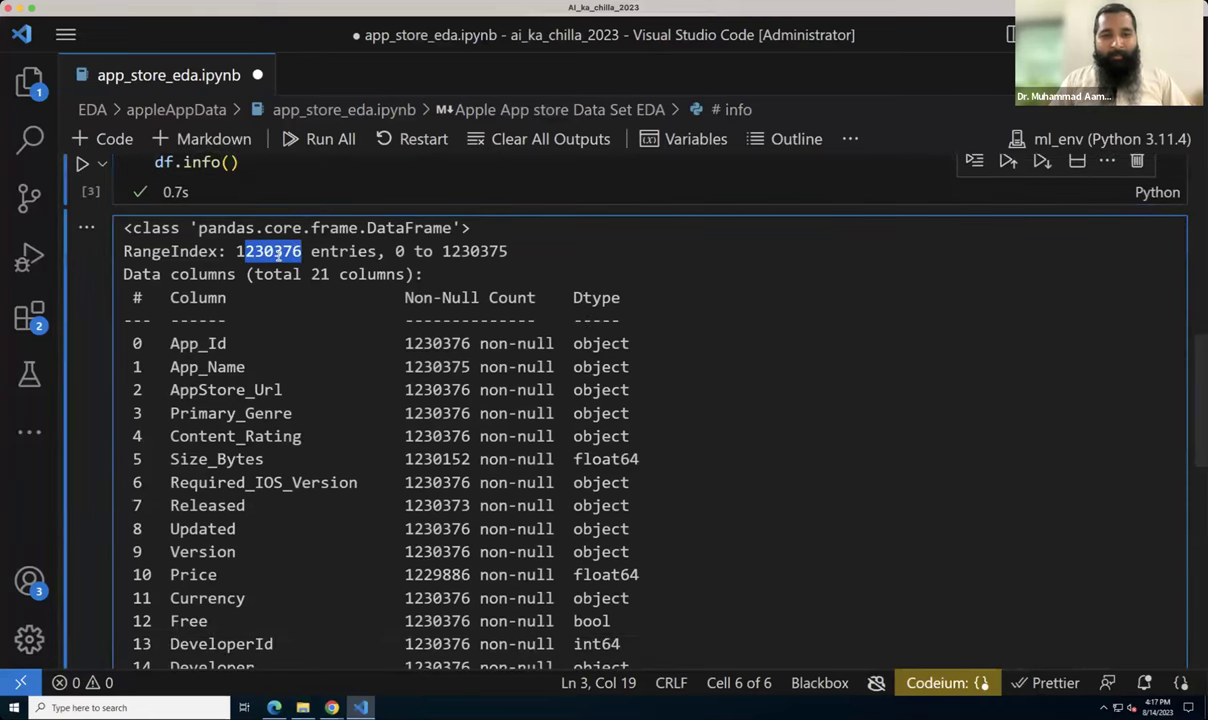
pyautogui.click(277, 254)
pyautogui.moveTo(273, 251); pyautogui.dragTo(305, 252)
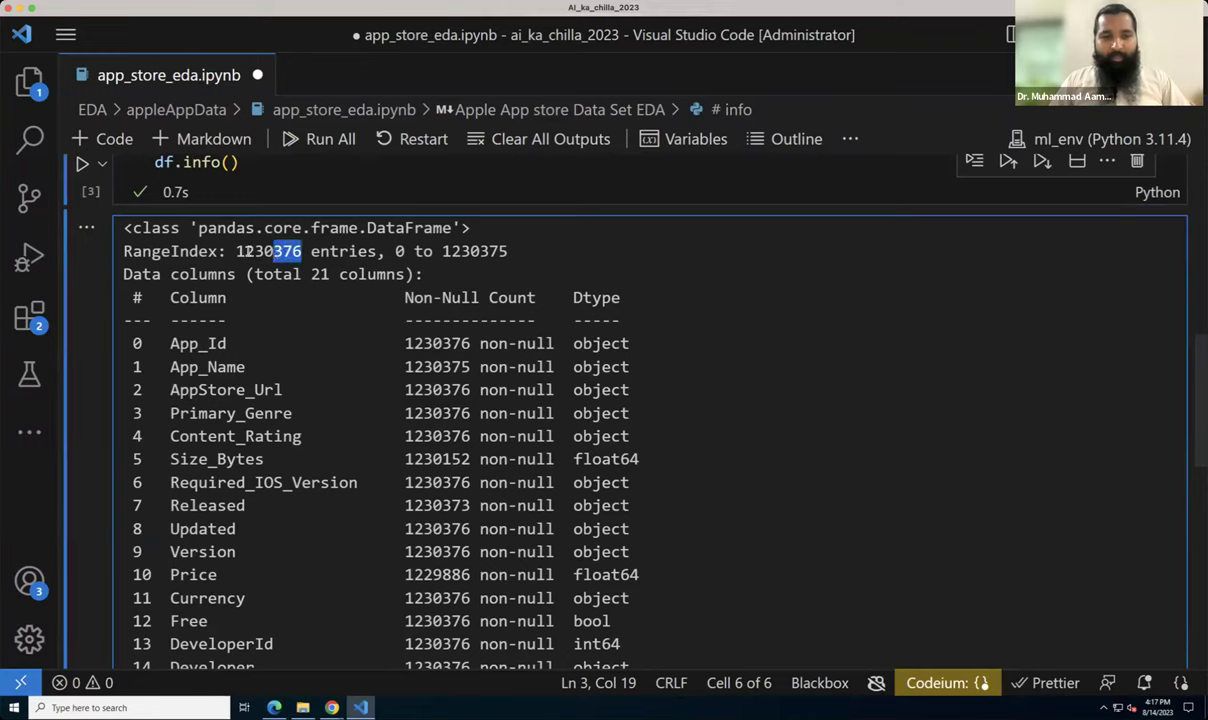
pyautogui.click(249, 251)
pyautogui.moveTo(243, 251); pyautogui.dragTo(304, 250)
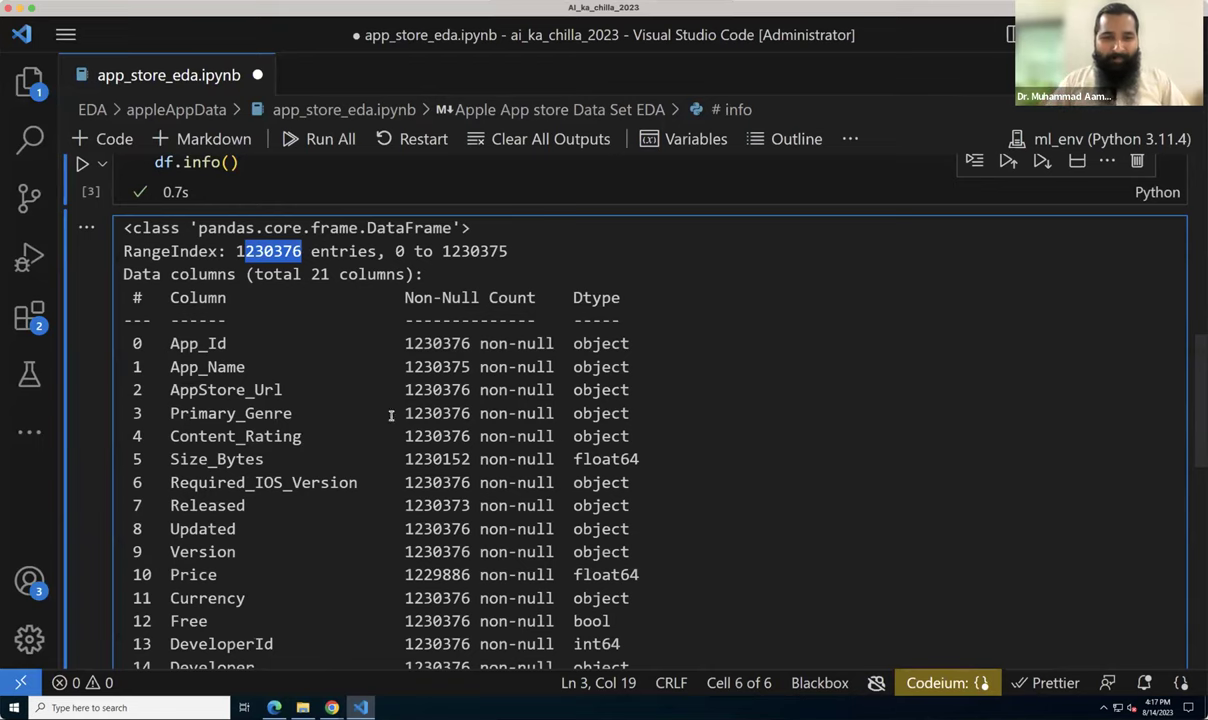
pyautogui.scroll(-2, 419, 432)
pyautogui.scroll(-3, 419, 432)
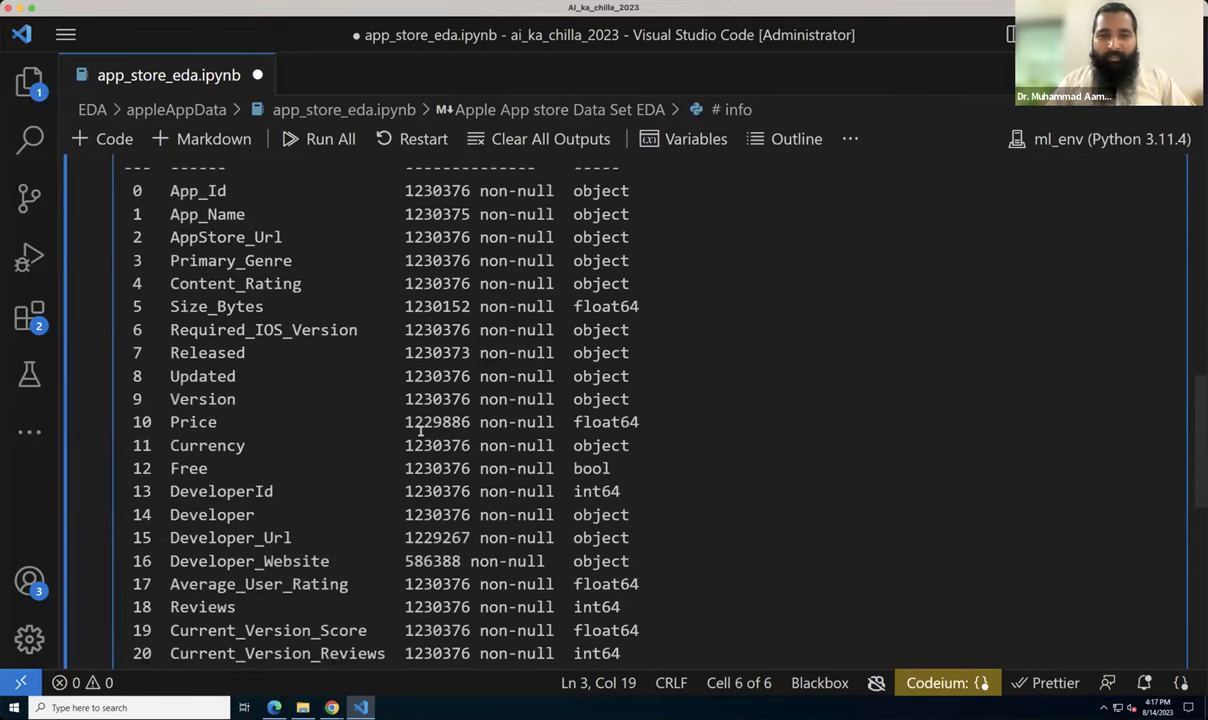
pyautogui.scroll(-1, 419, 432)
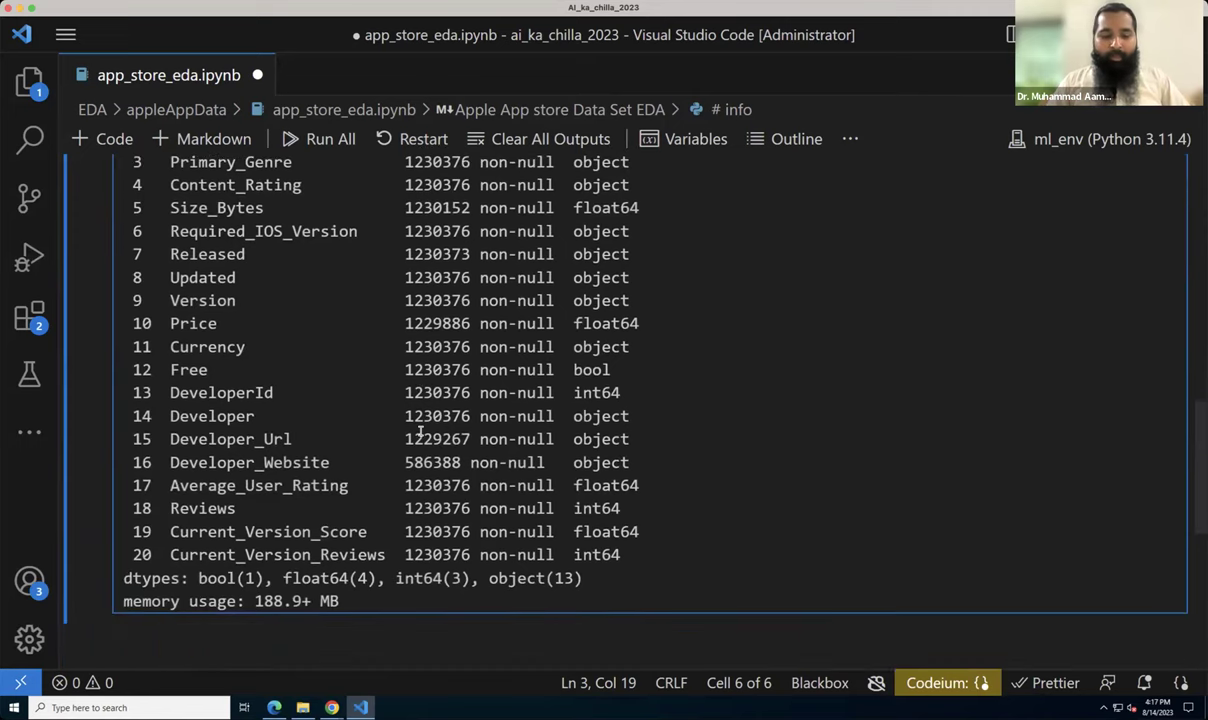
pyautogui.hotkey('ctrl', '-')
pyautogui.scroll(1, 487, 410)
pyautogui.scroll(4, 487, 410)
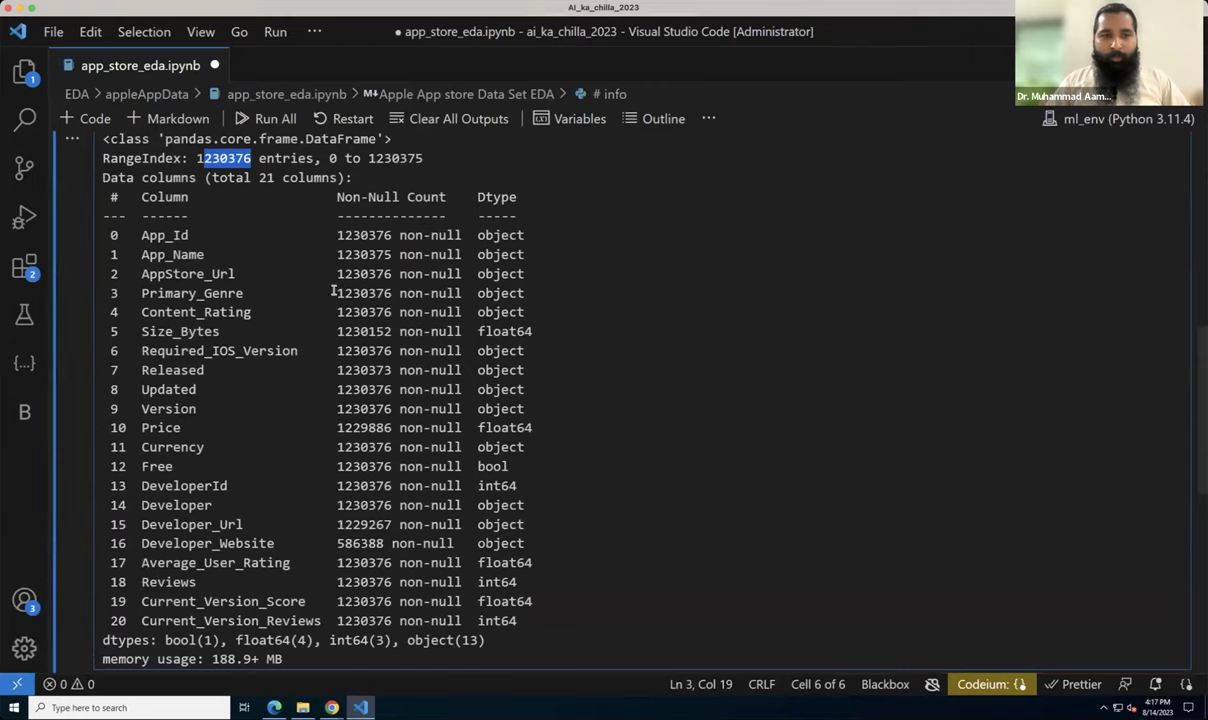
pyautogui.scroll(1, 342, 202)
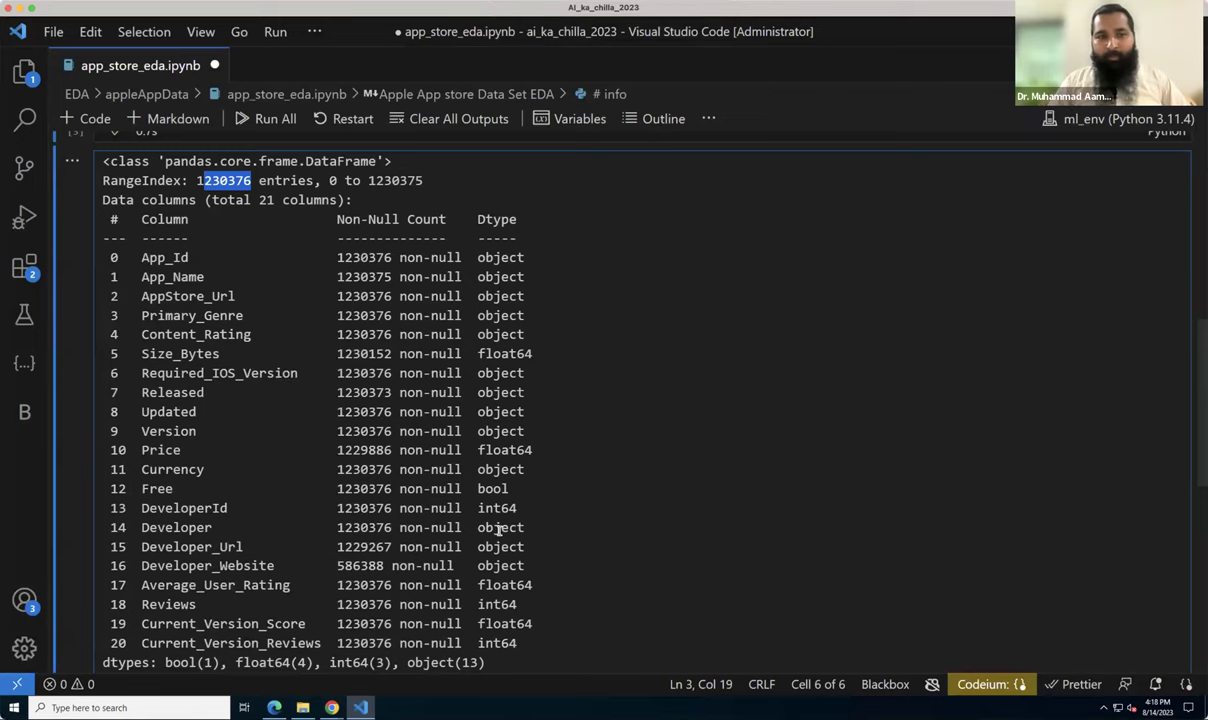
pyautogui.scroll(-10, 497, 530)
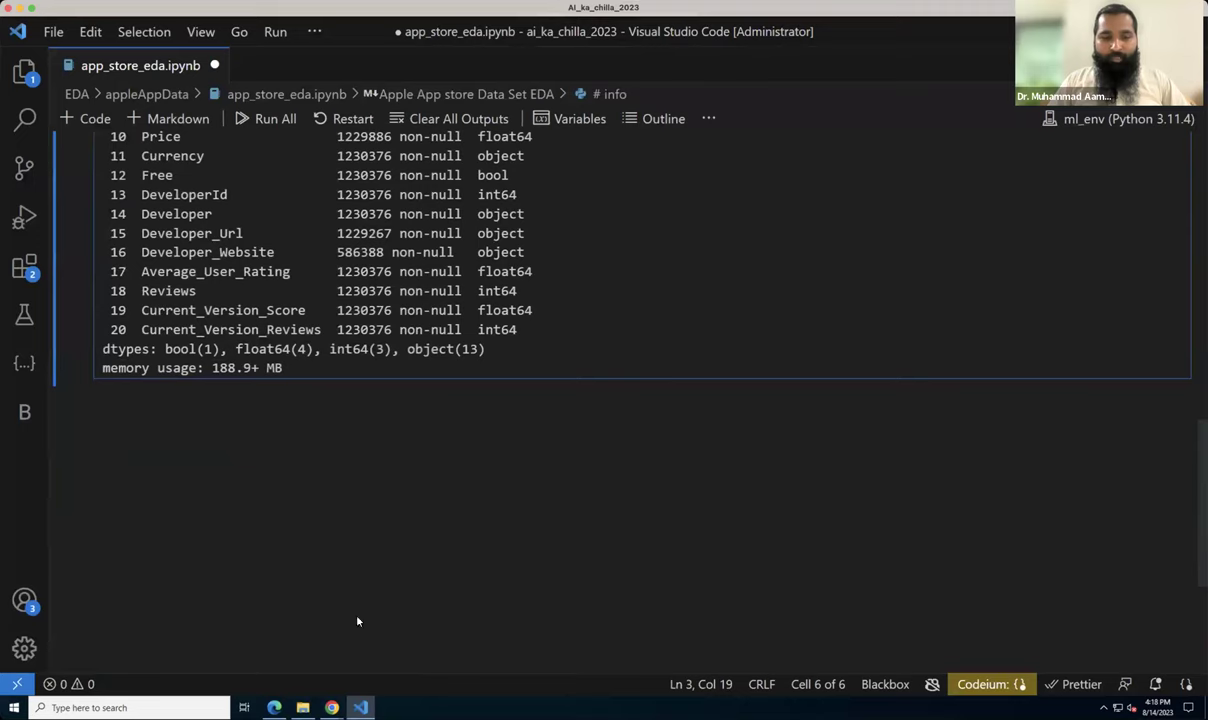
# Step: Switch to Chrome and review the title and subtitle of the Apple AppStore Apps dataset on Kaggle
pyautogui.moveTo(331, 705)
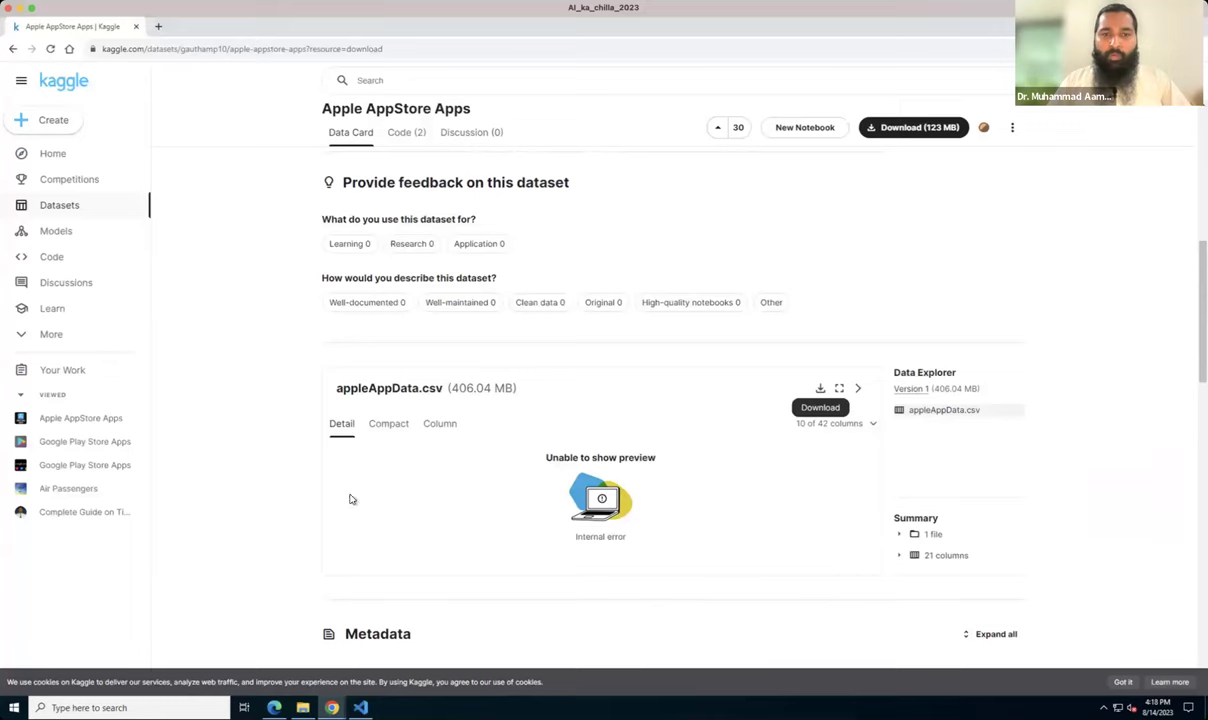
pyautogui.click(395, 643)
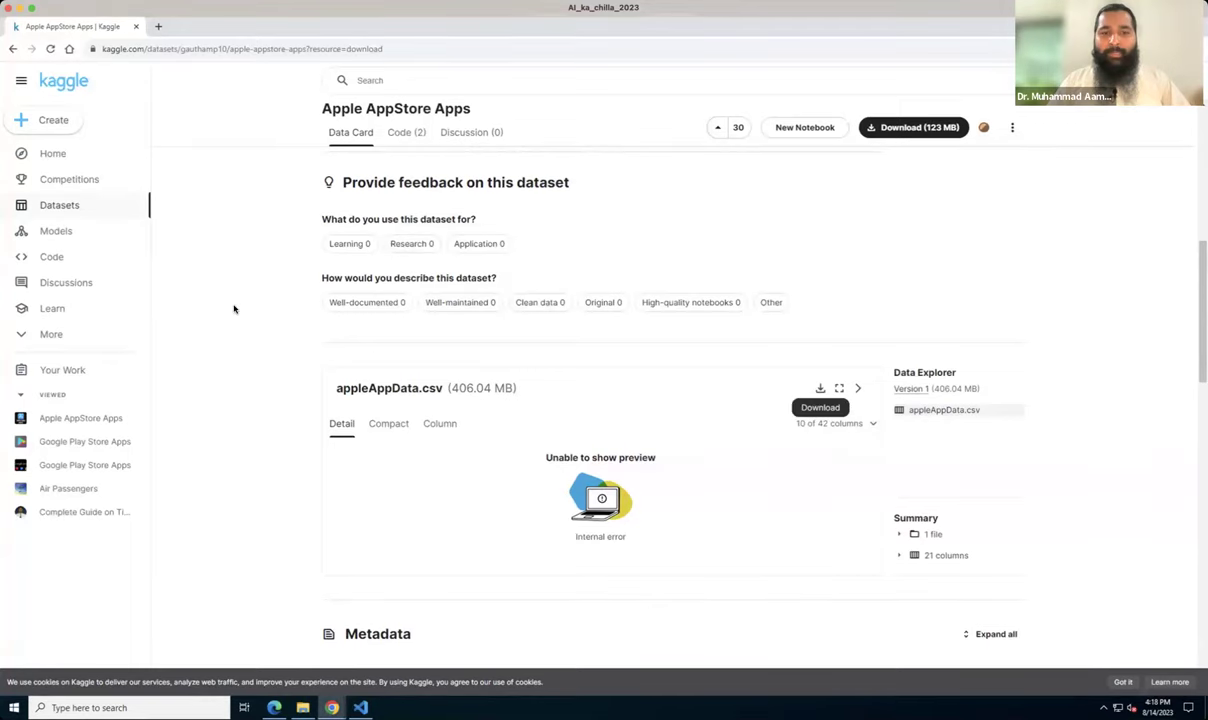
pyautogui.scroll(5, 232, 310)
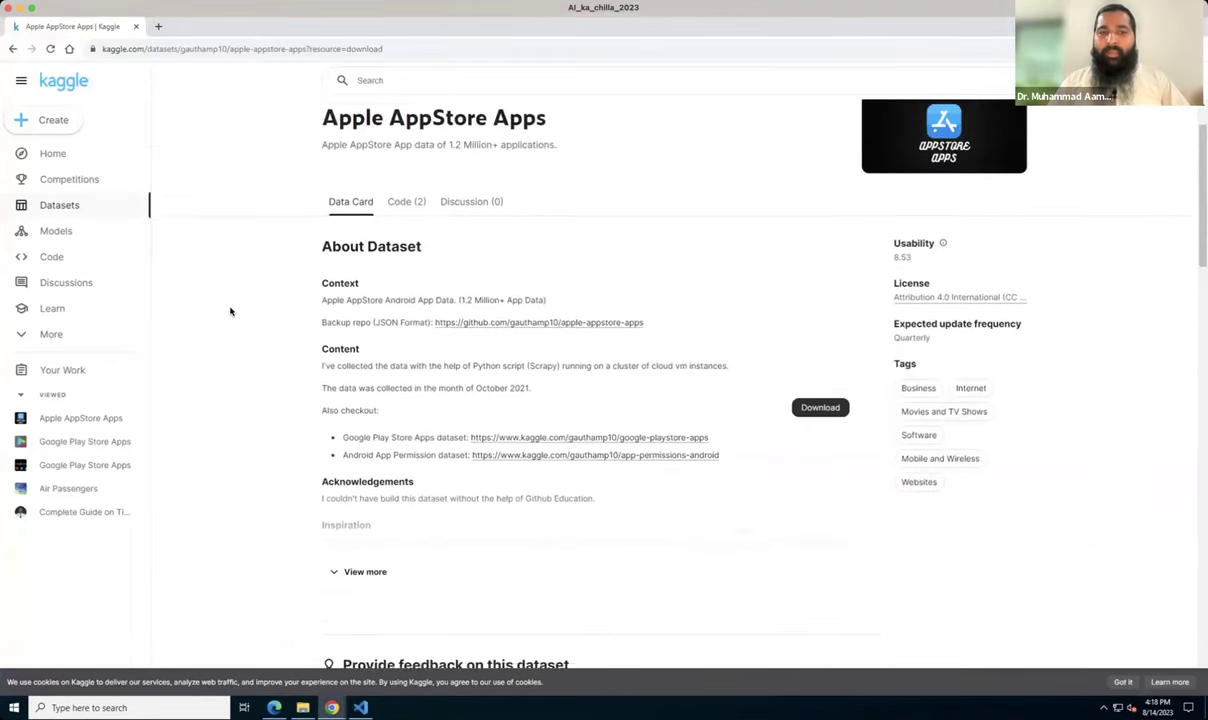
pyautogui.scroll(2, 230, 311)
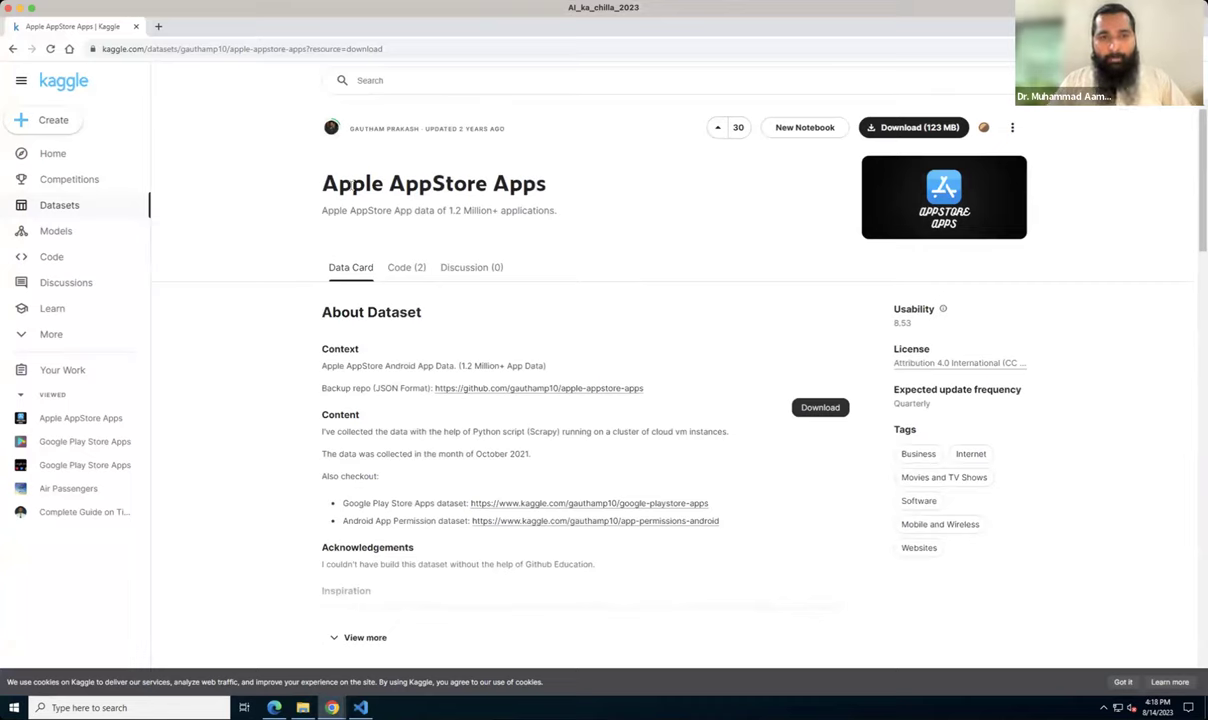
pyautogui.doubleClick(340, 180)
pyautogui.moveTo(486, 174); pyautogui.dragTo(530, 176)
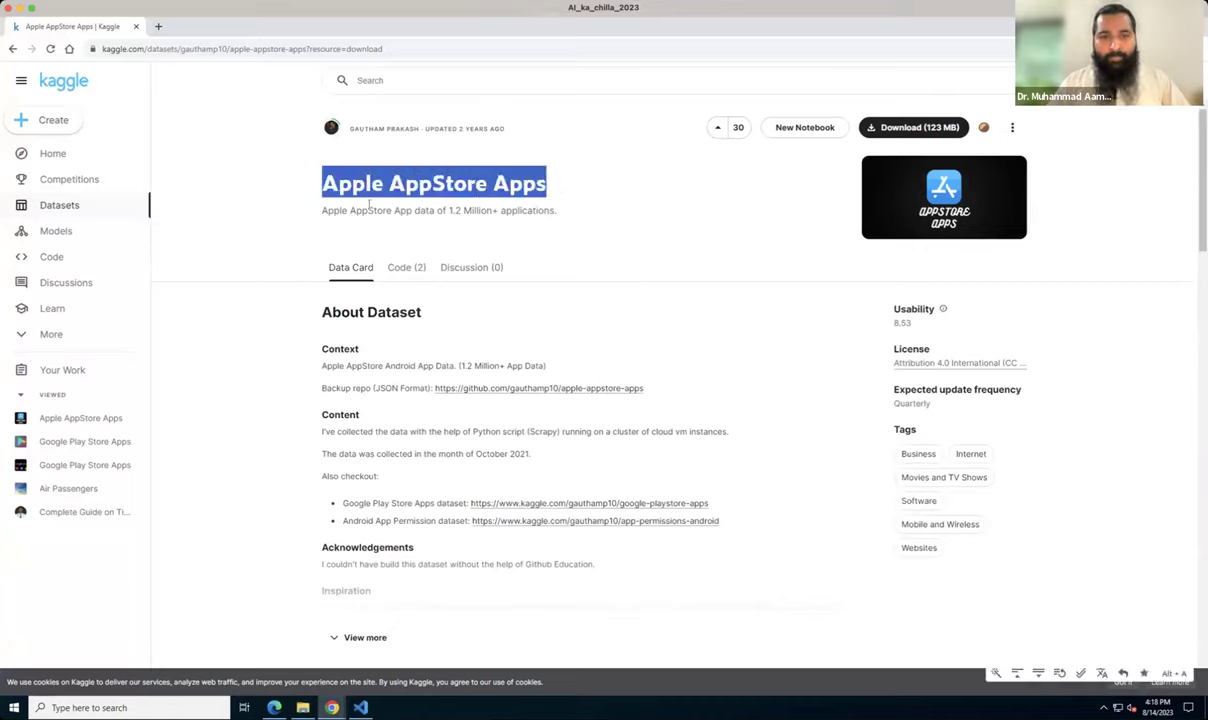
pyautogui.moveTo(323, 210); pyautogui.dragTo(563, 208)
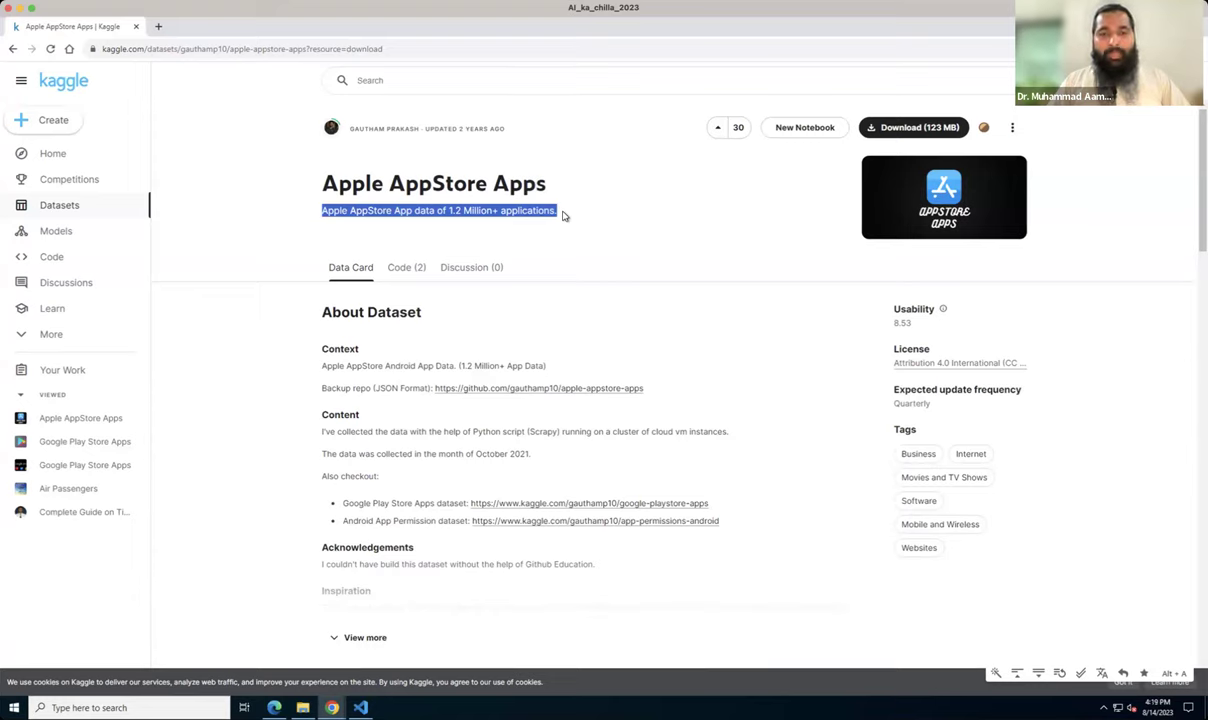
pyautogui.click(563, 214)
pyautogui.moveTo(563, 214); pyautogui.dragTo(321, 219)
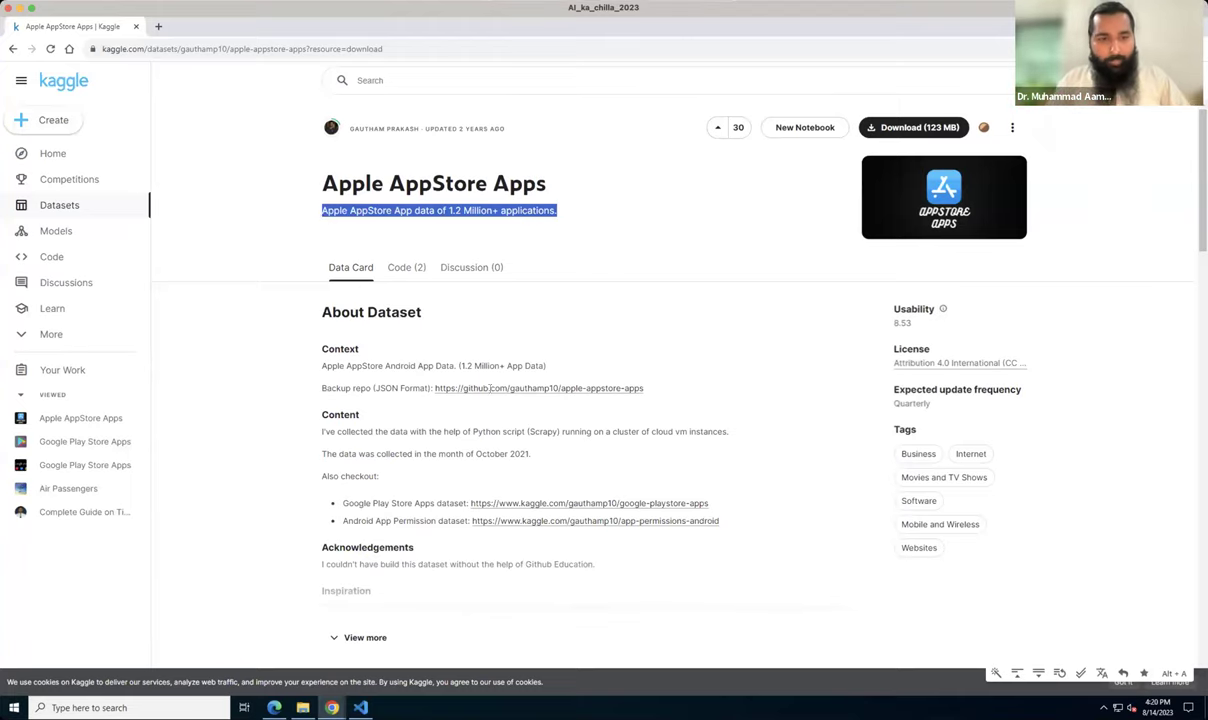
# Step: Try the Compact and Column previews of appleAppData.csv, reload the dataset page and try the Column preview again
pyautogui.scroll(-1, 490, 395)
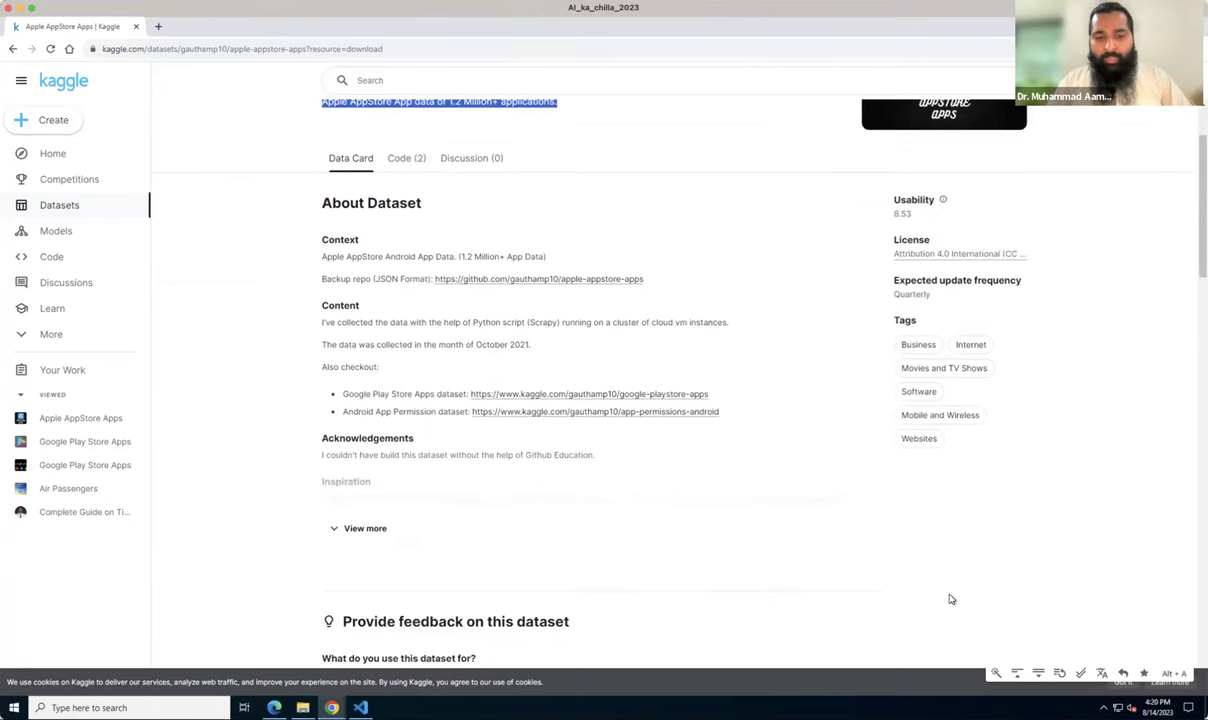
pyautogui.scroll(-2, 948, 598)
pyautogui.scroll(-3, 950, 598)
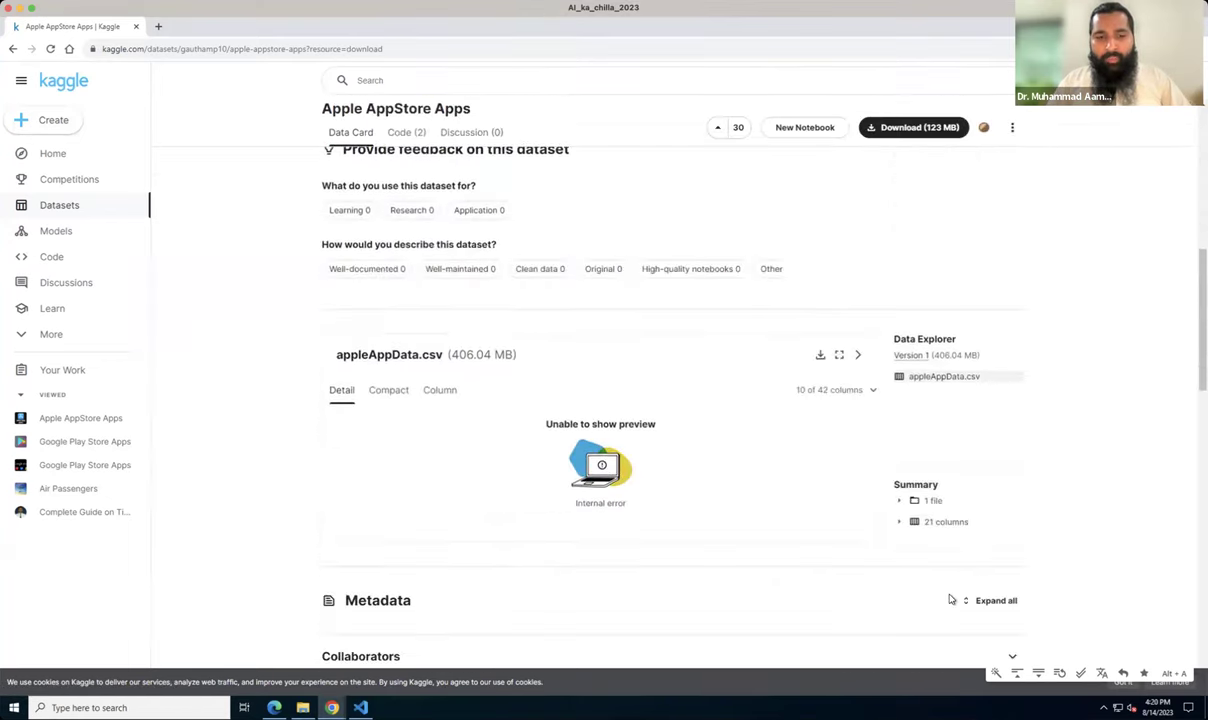
pyautogui.click(390, 390)
pyautogui.click(440, 390)
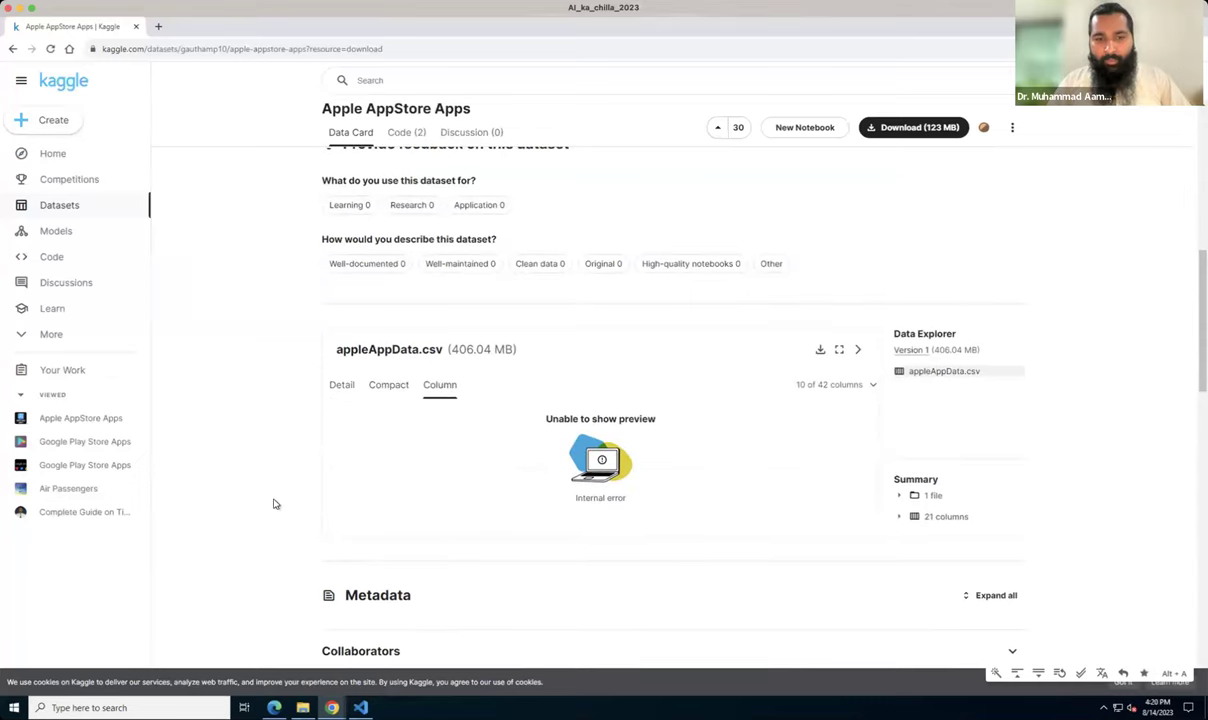
pyautogui.scroll(-1, 275, 503)
pyautogui.click(48, 48)
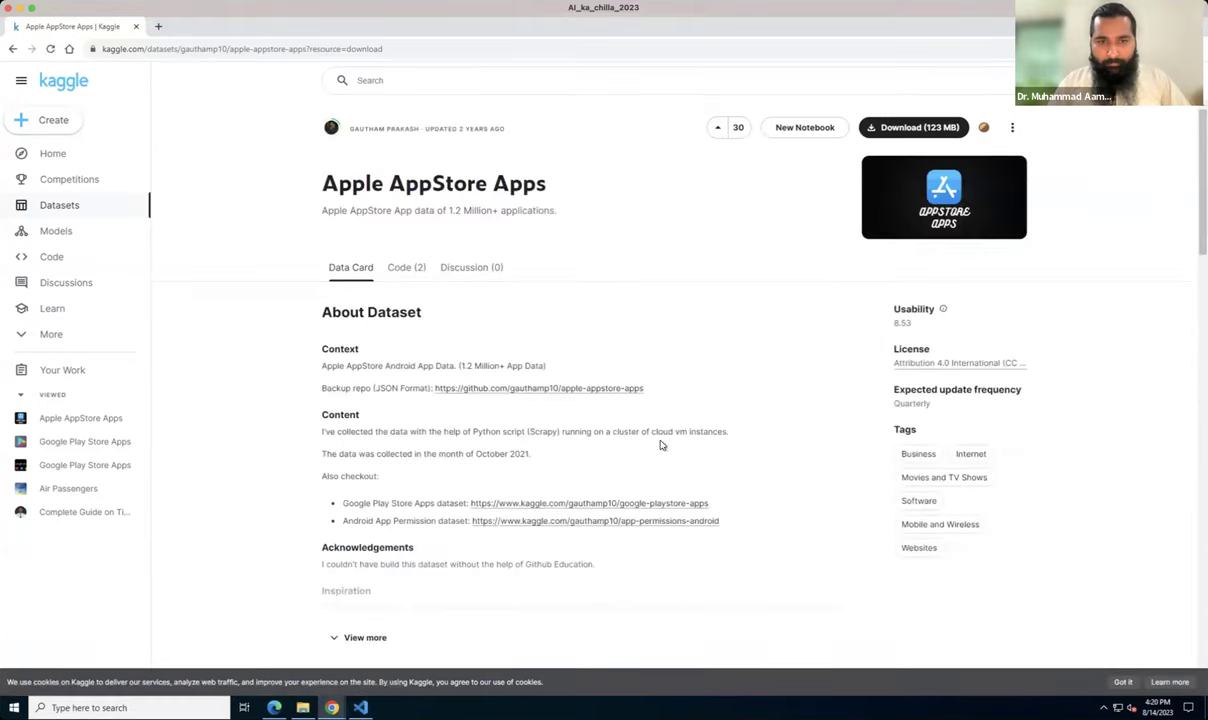
pyautogui.scroll(-10, 660, 445)
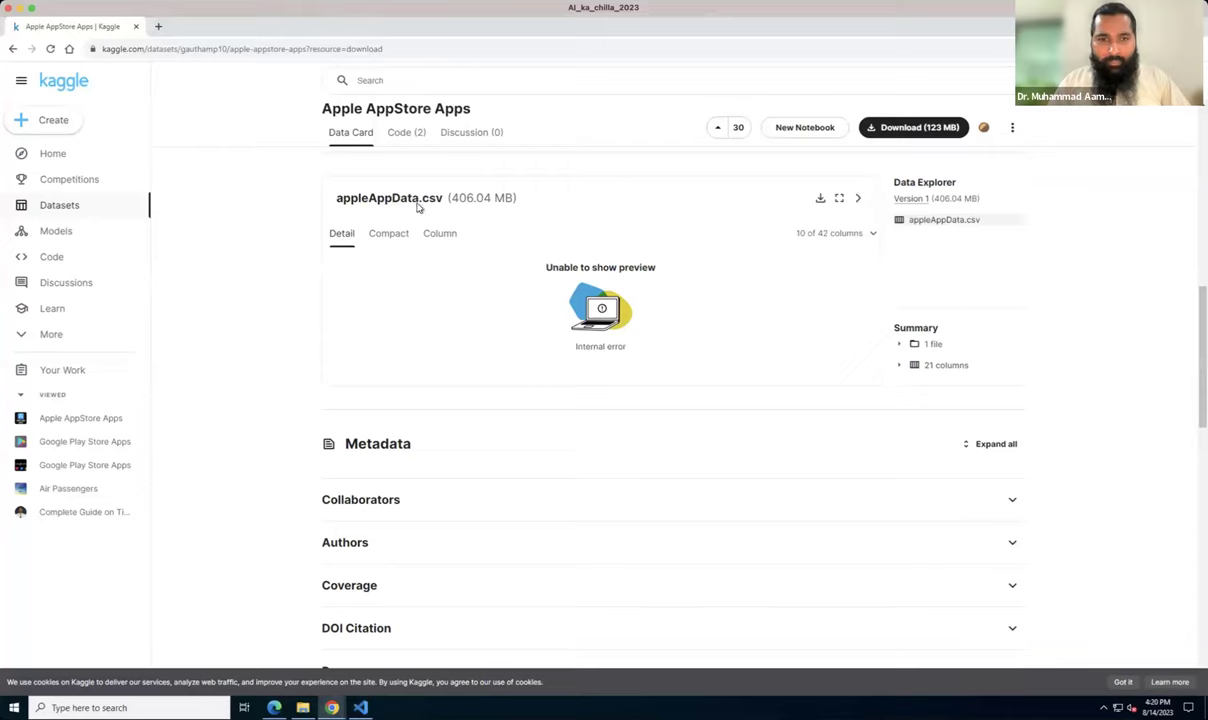
pyautogui.click(437, 233)
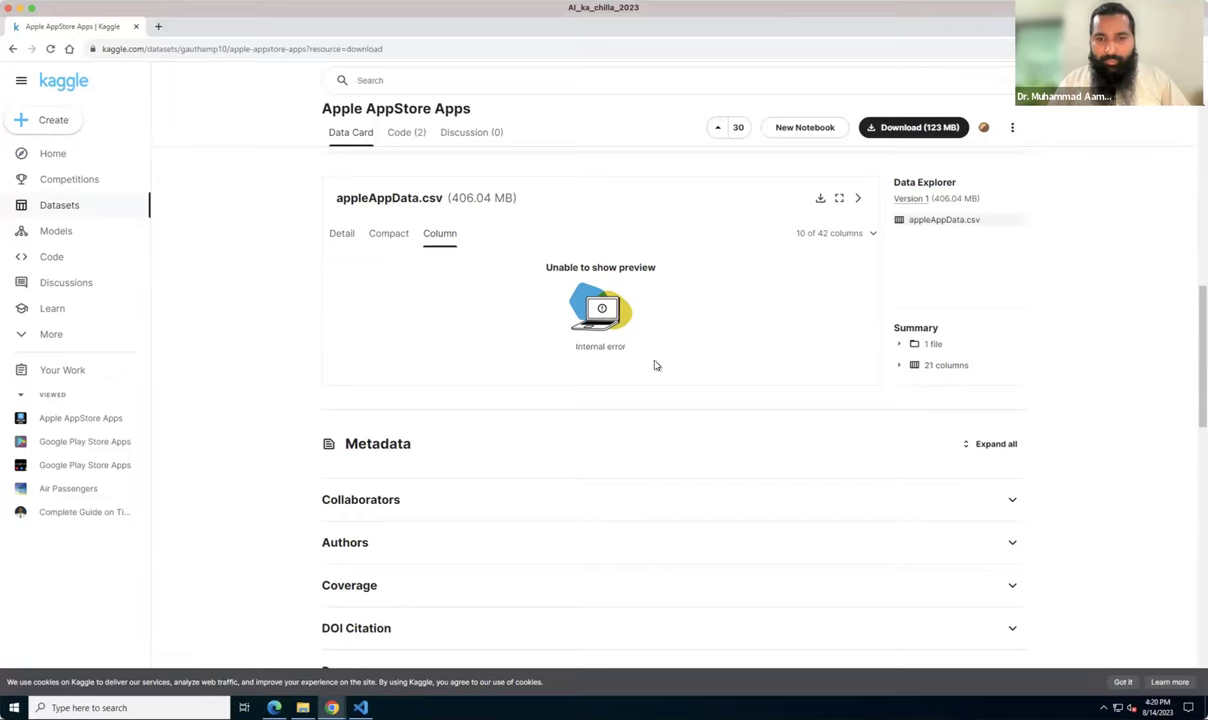
# Step: Expand the metadata sections Collaborators, Authors, Coverage, DOI Citation and Provenance, and read the collection methodology
pyautogui.scroll(-3, 655, 365)
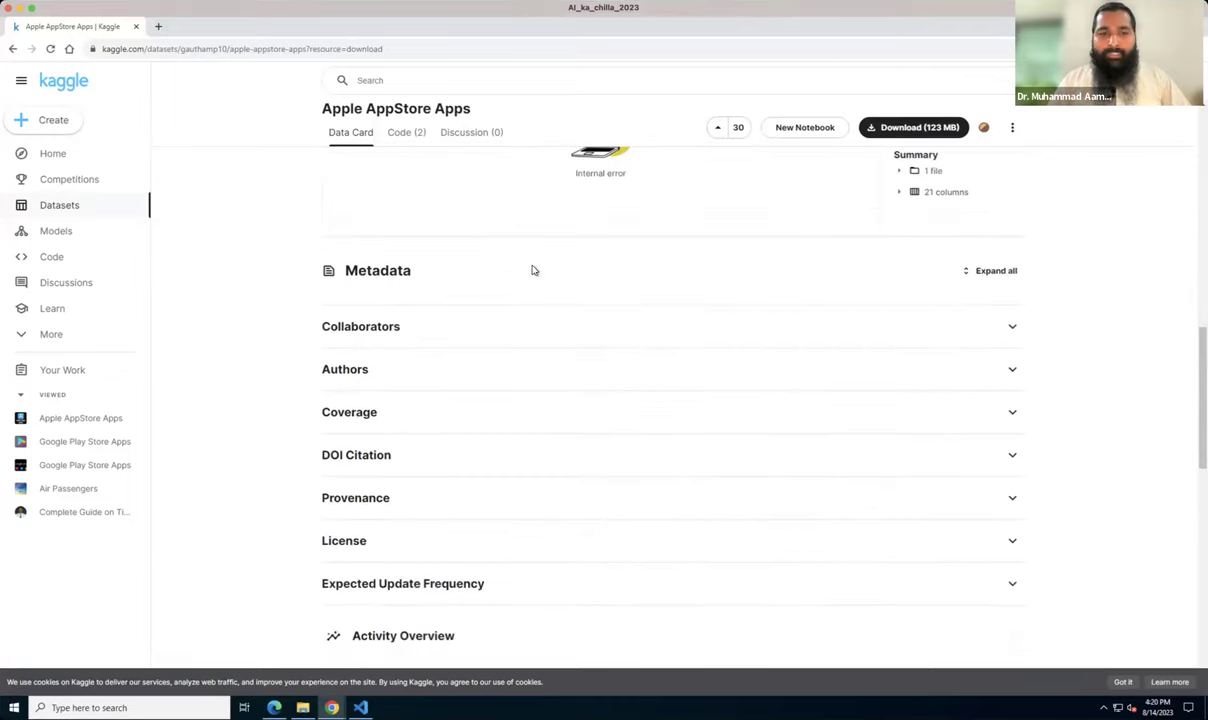
pyautogui.scroll(-1, 284, 345)
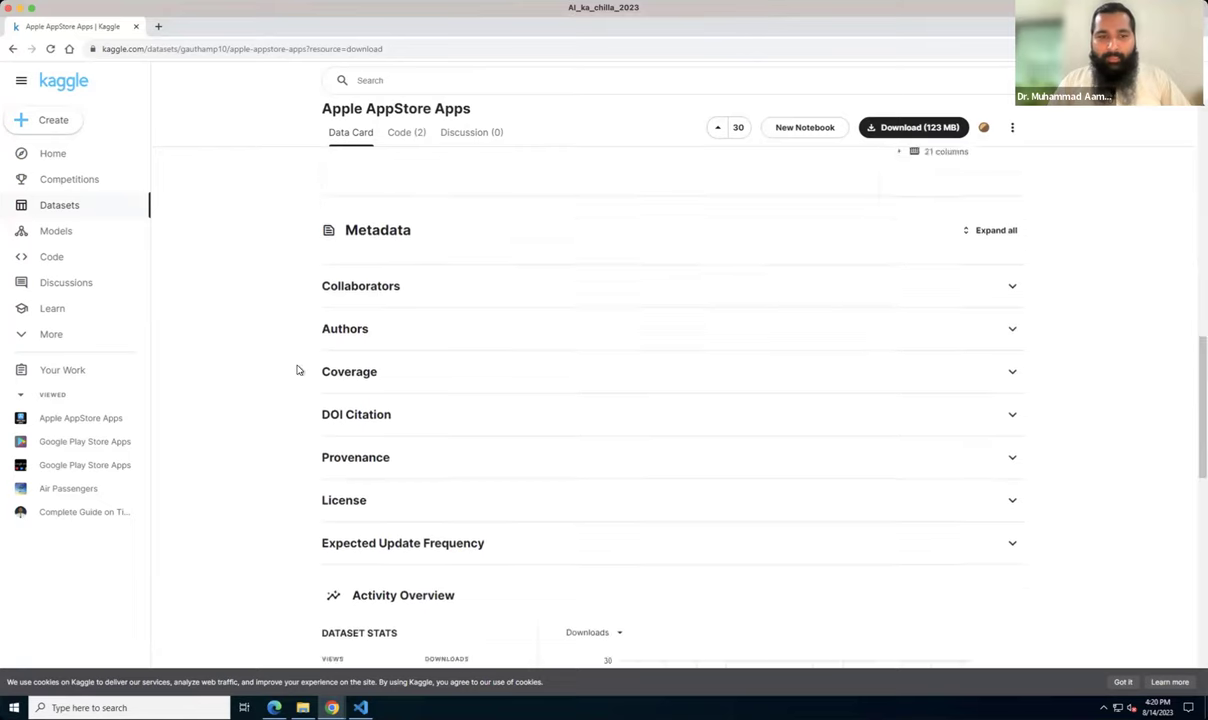
pyautogui.click(368, 272)
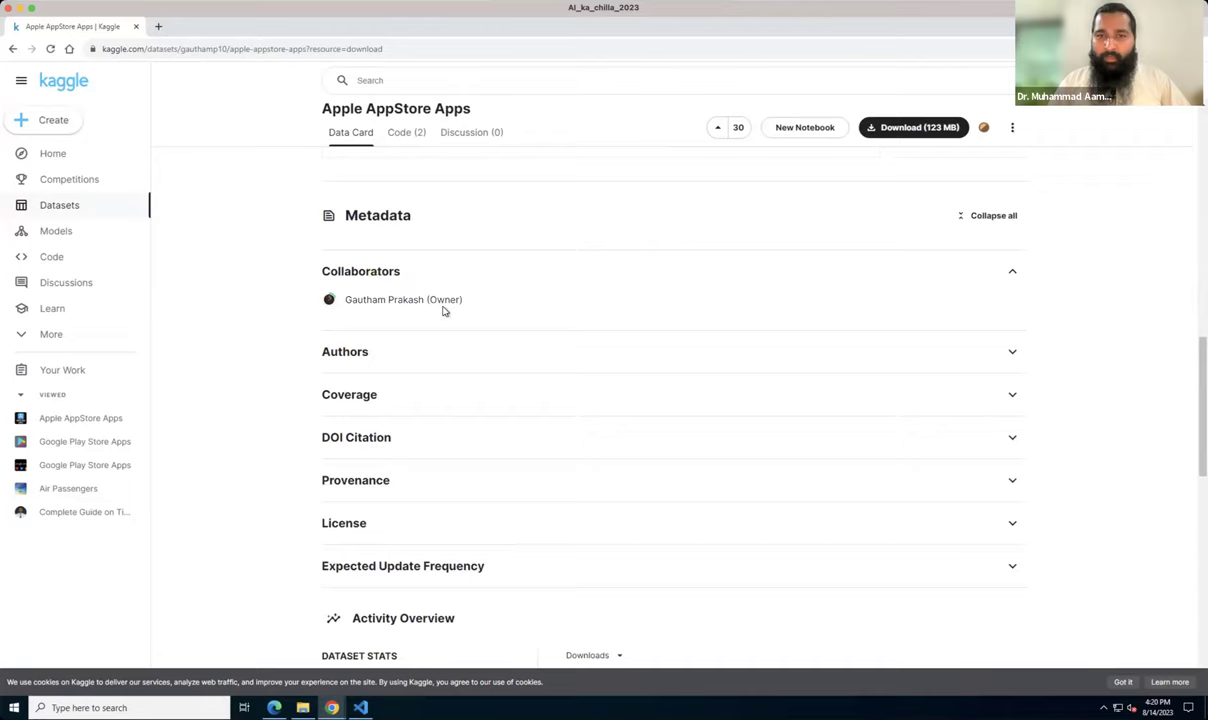
pyautogui.click(372, 348)
pyautogui.scroll(-1, 288, 405)
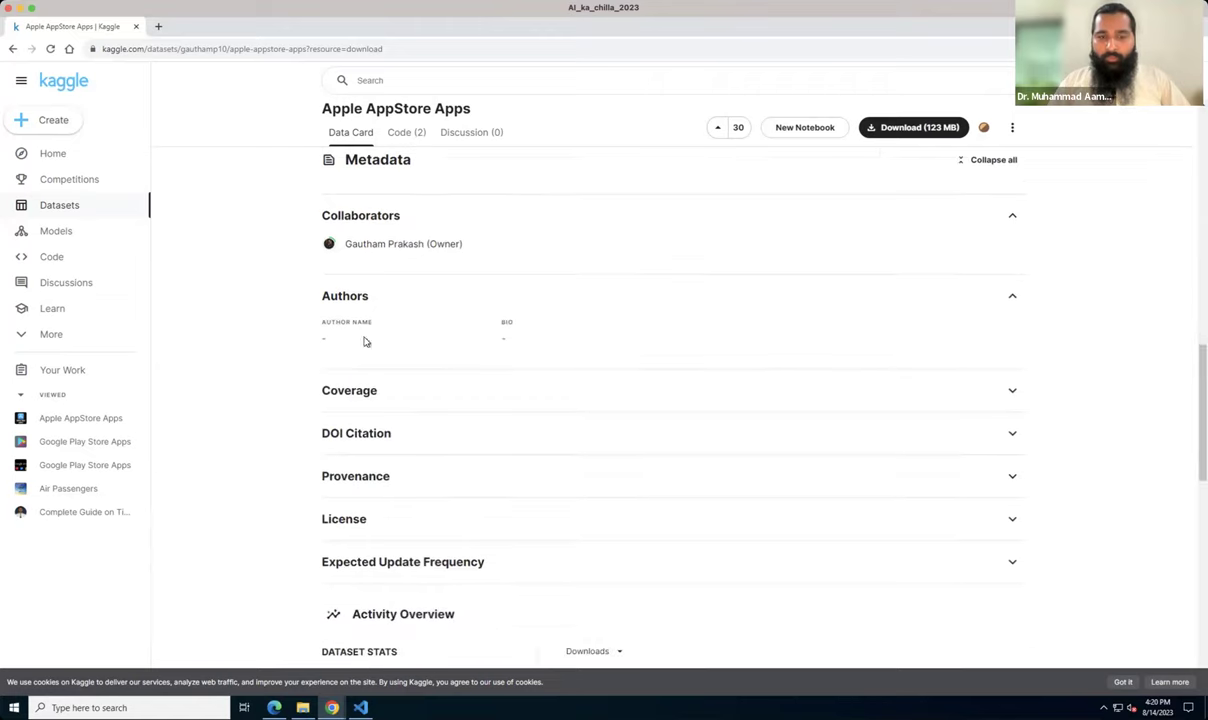
pyautogui.click(369, 399)
pyautogui.scroll(-2, 369, 399)
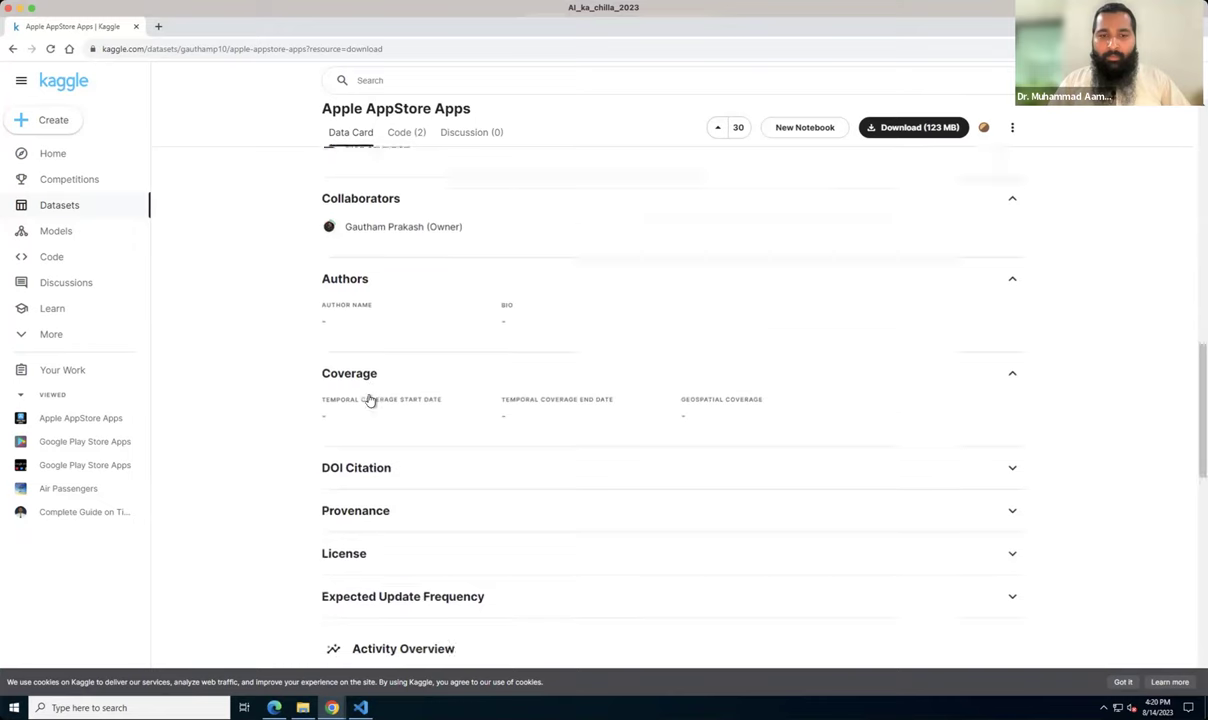
pyautogui.click(385, 398)
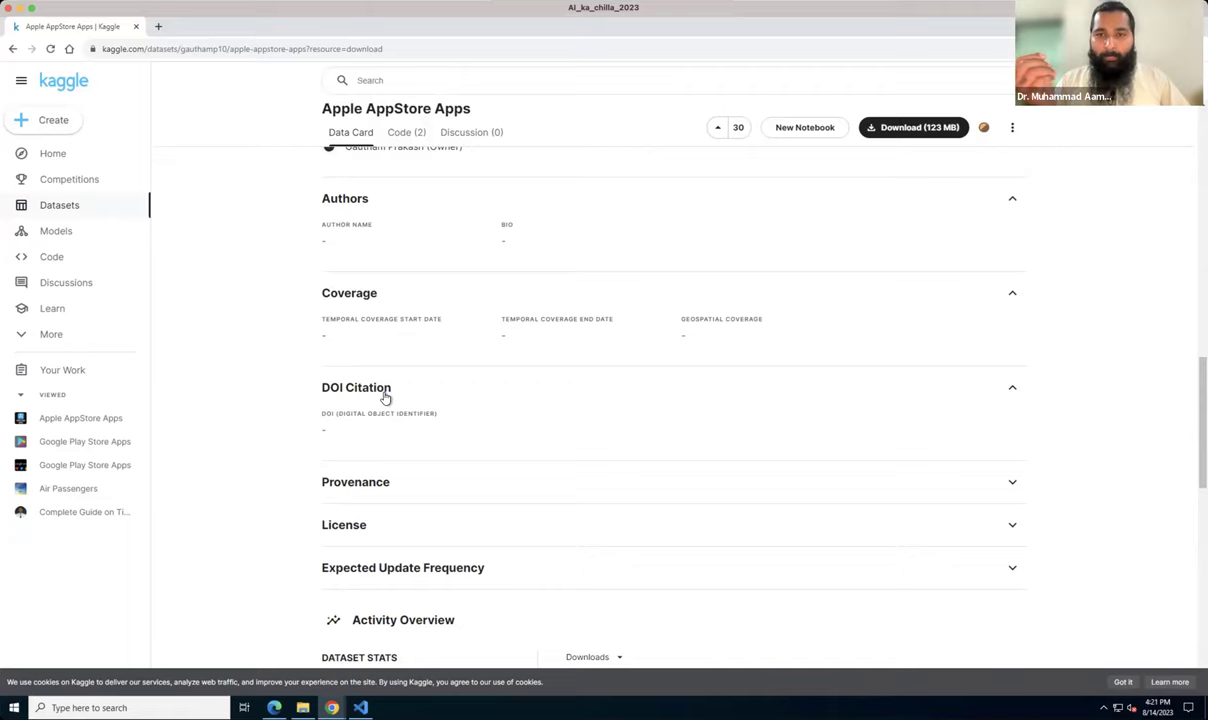
pyautogui.click(381, 481)
pyautogui.scroll(-2, 381, 481)
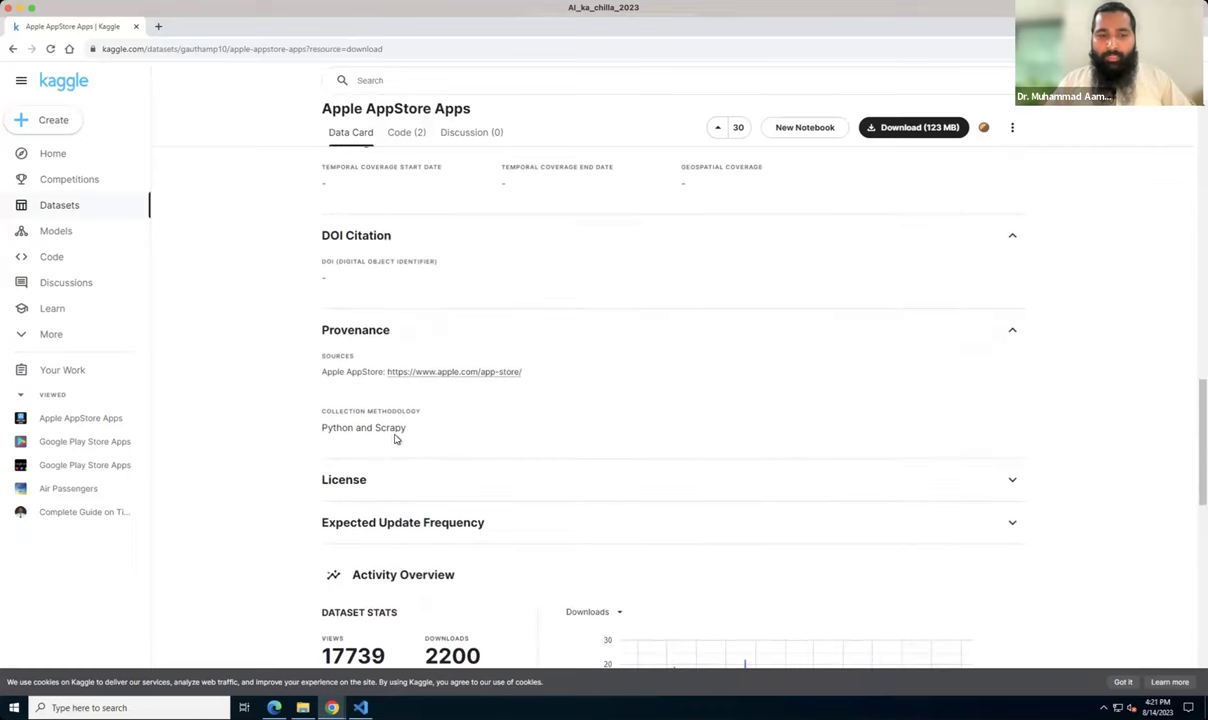
pyautogui.moveTo(321, 427); pyautogui.dragTo(407, 425)
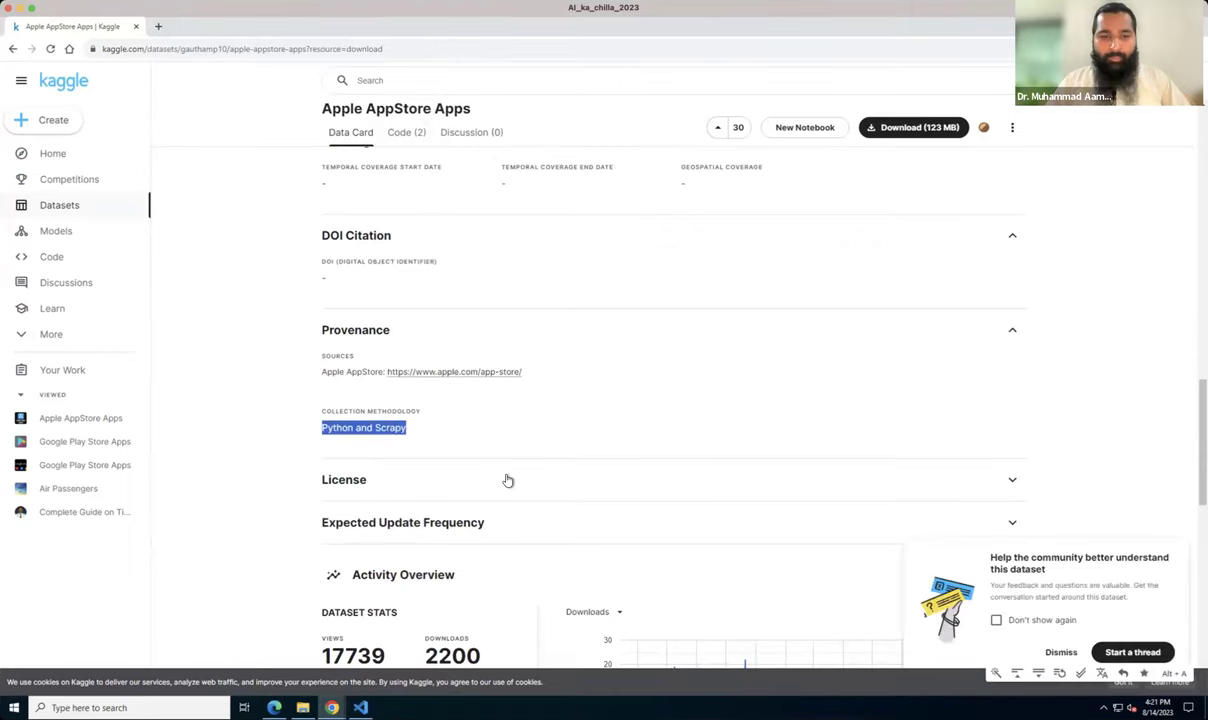
# Step: Expand the dataset's License section, view the linked Attribution 4.0 International license page and close it
pyautogui.scroll(-1, 508, 481)
pyautogui.click(419, 434)
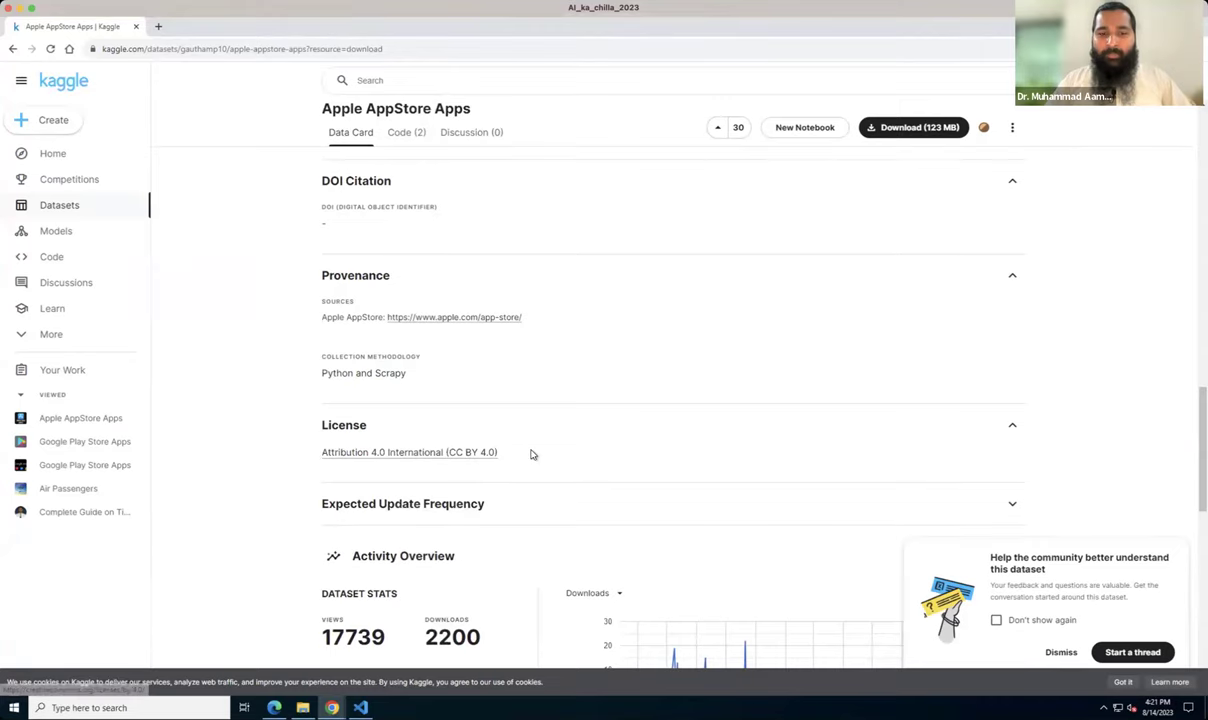
pyautogui.click(430, 453)
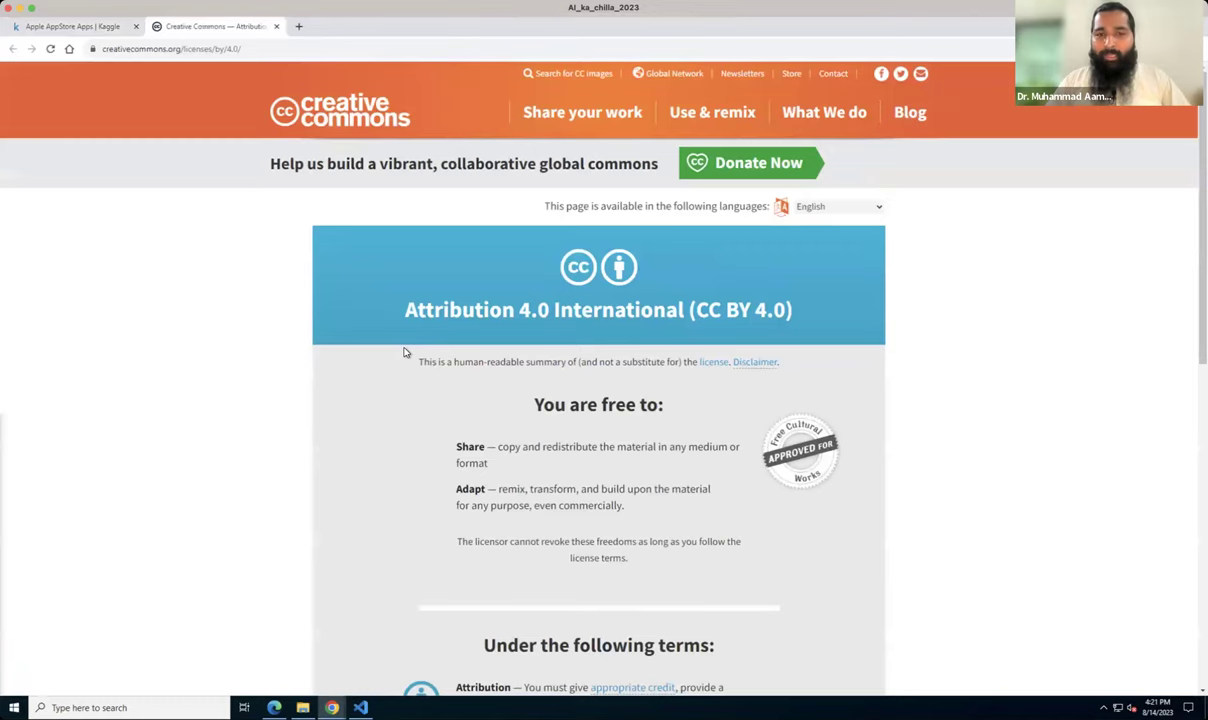
pyautogui.click(276, 27)
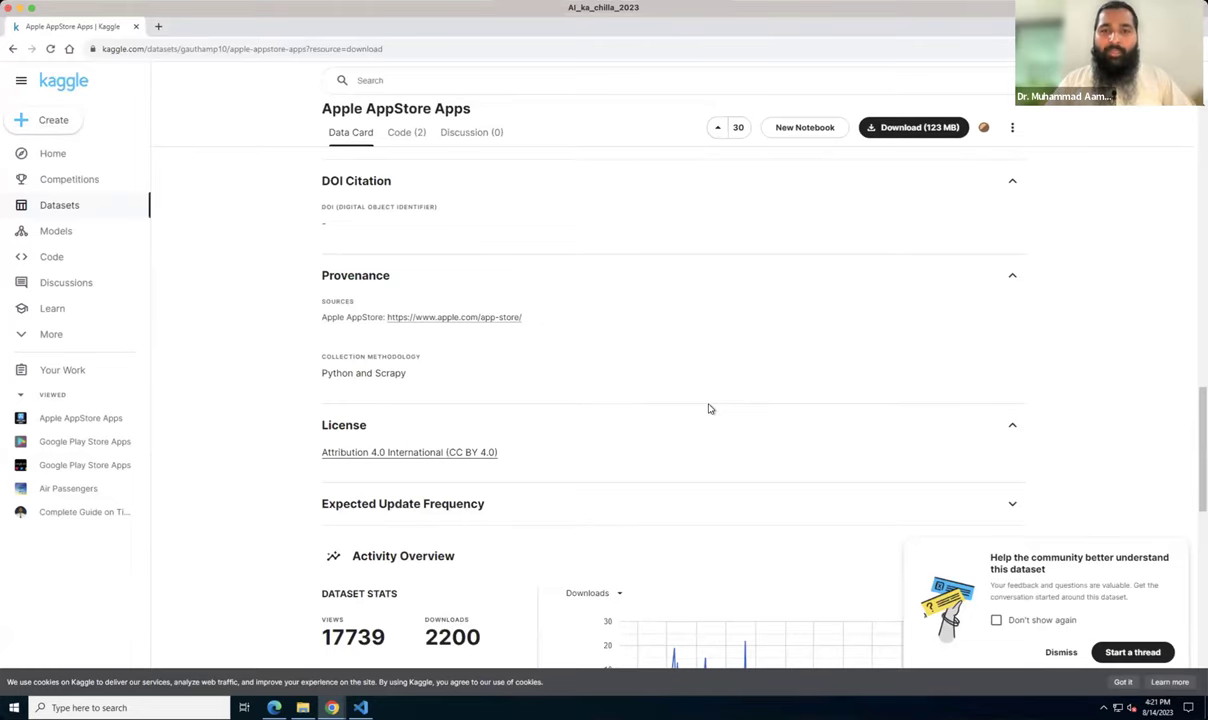
# Step: Examine the dataset's view statistics in the Activity Overview
pyautogui.scroll(-5, 709, 408)
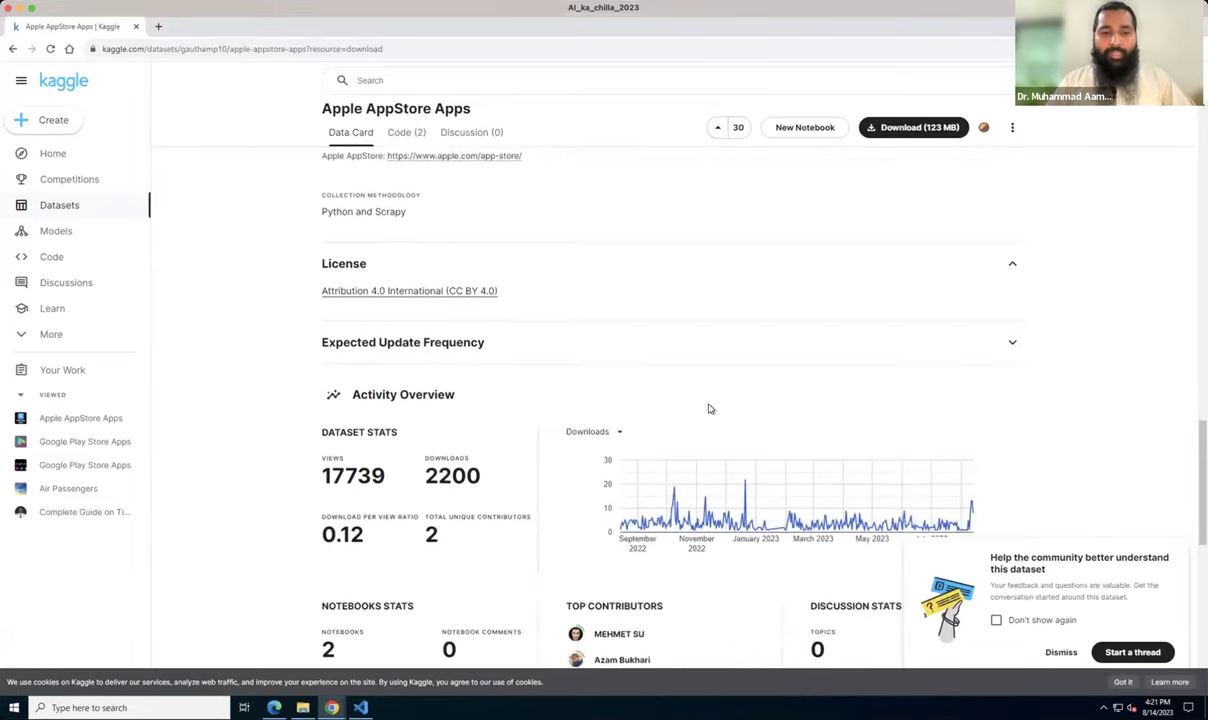
pyautogui.scroll(-1, 655, 400)
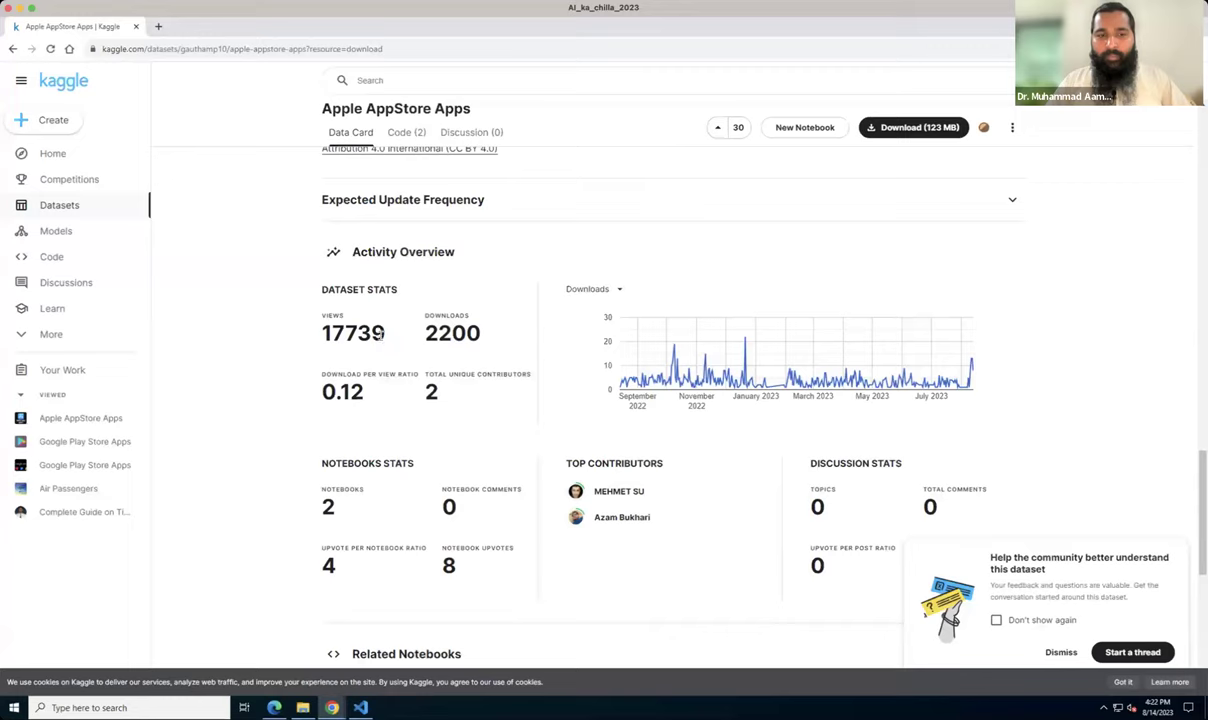
pyautogui.moveTo(386, 333); pyautogui.dragTo(318, 333)
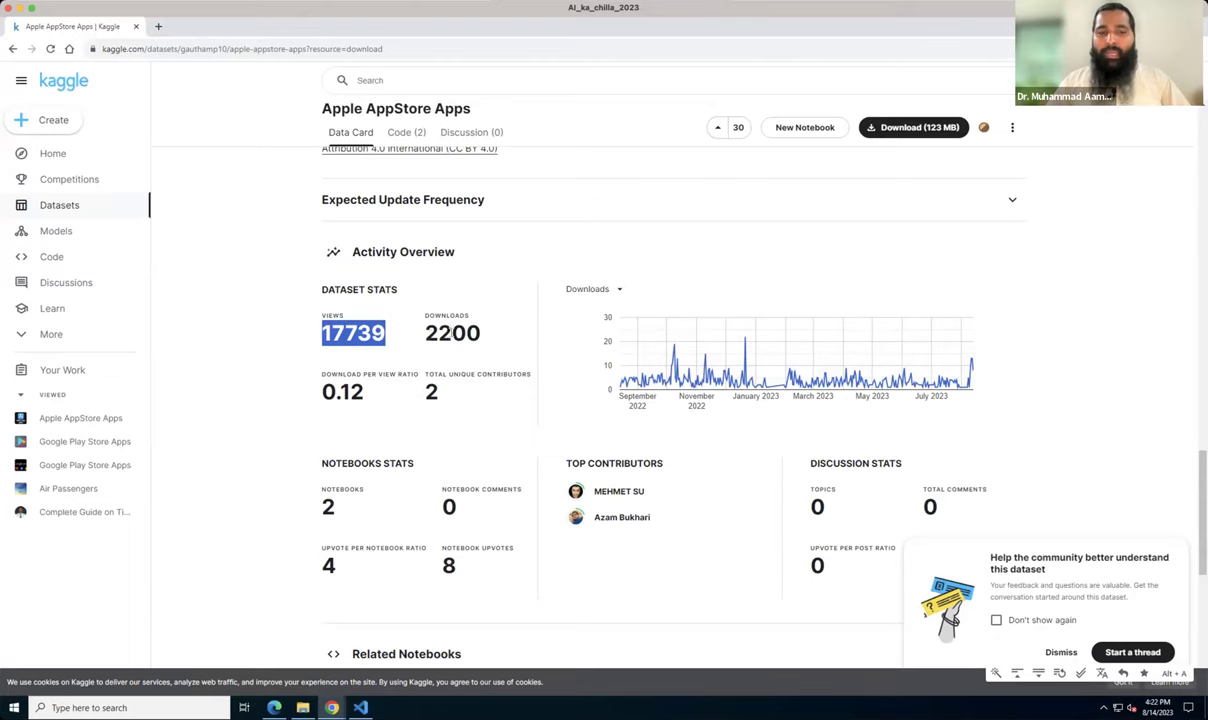
# Step: Check the download statistics in the Activity Overview and open the AppleEDA notebook from the dataset's code listing
pyautogui.moveTo(424, 333); pyautogui.dragTo(490, 334)
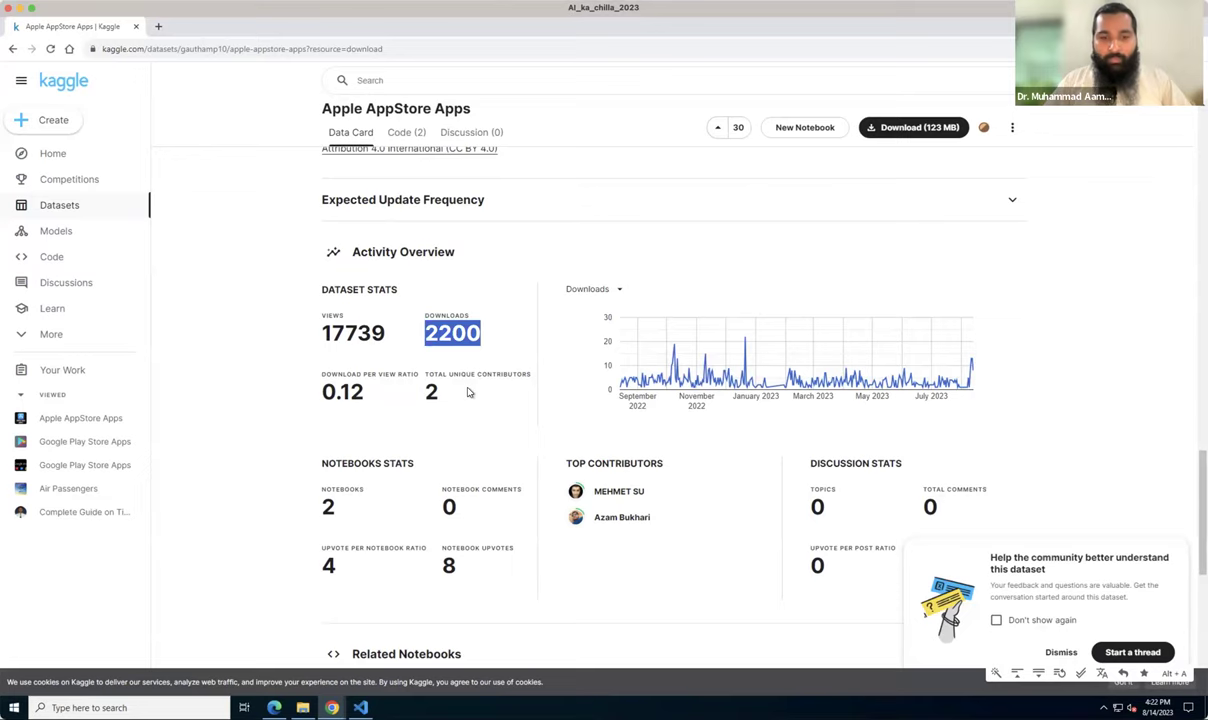
pyautogui.scroll(-1, 468, 392)
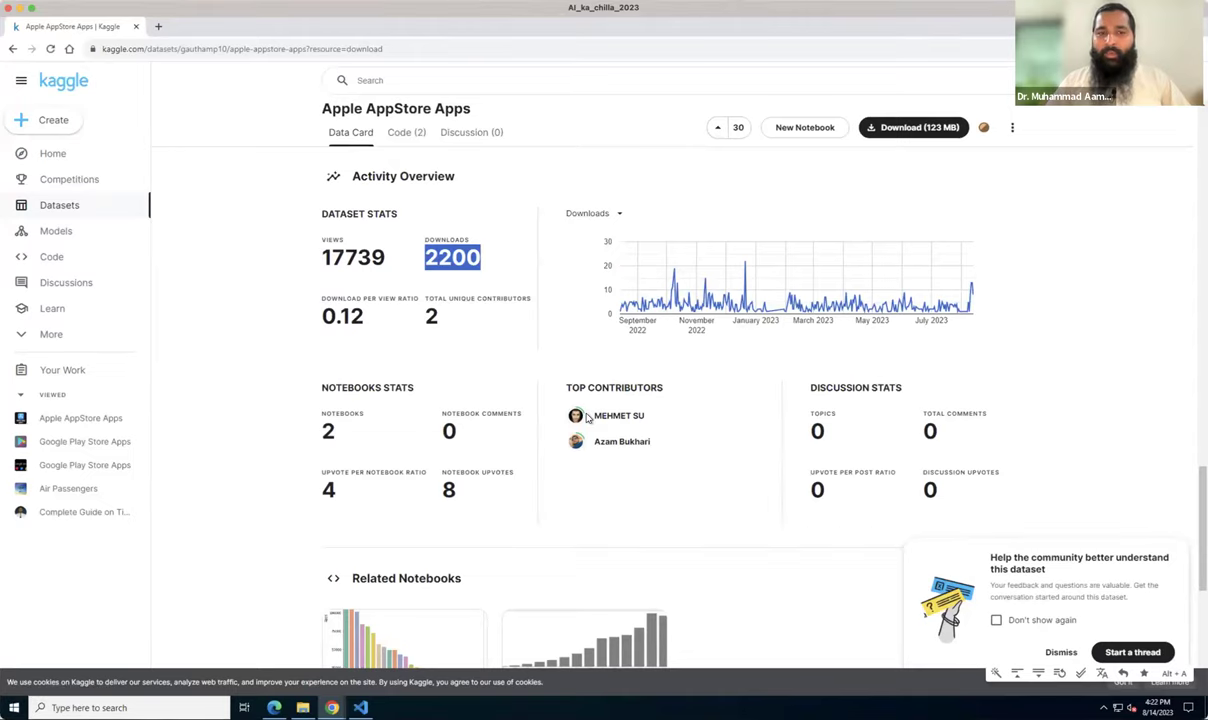
pyautogui.click(403, 134)
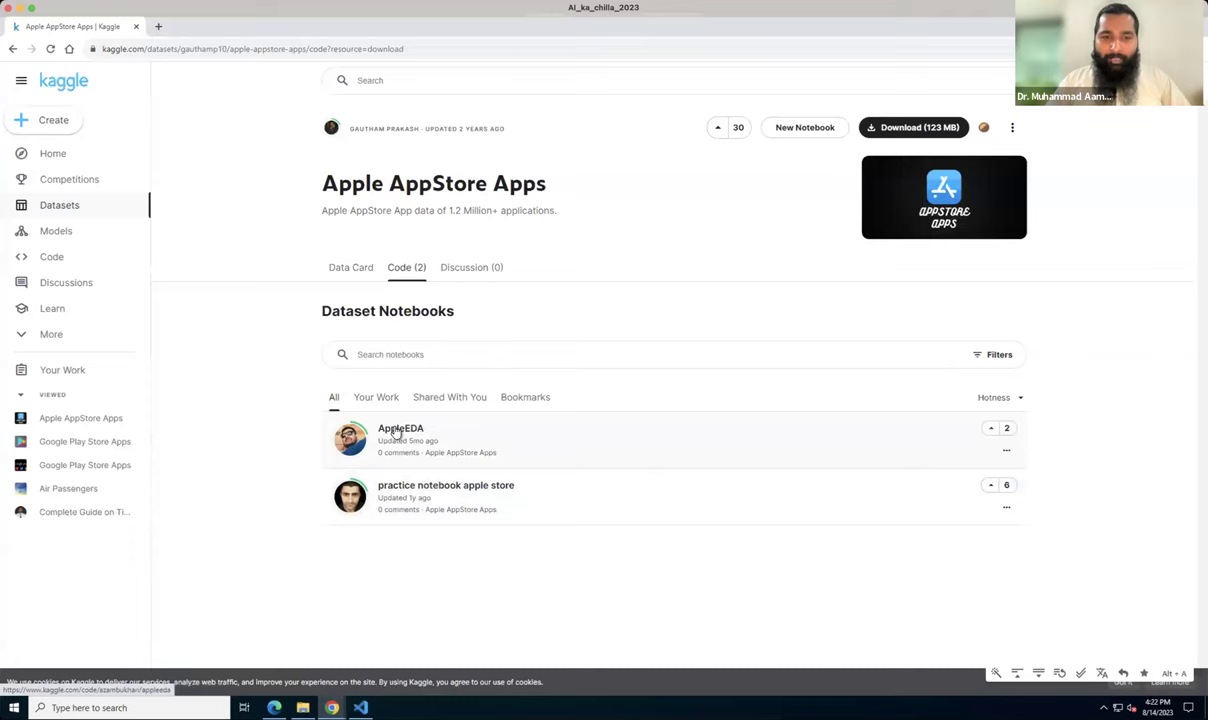
pyautogui.click(396, 431)
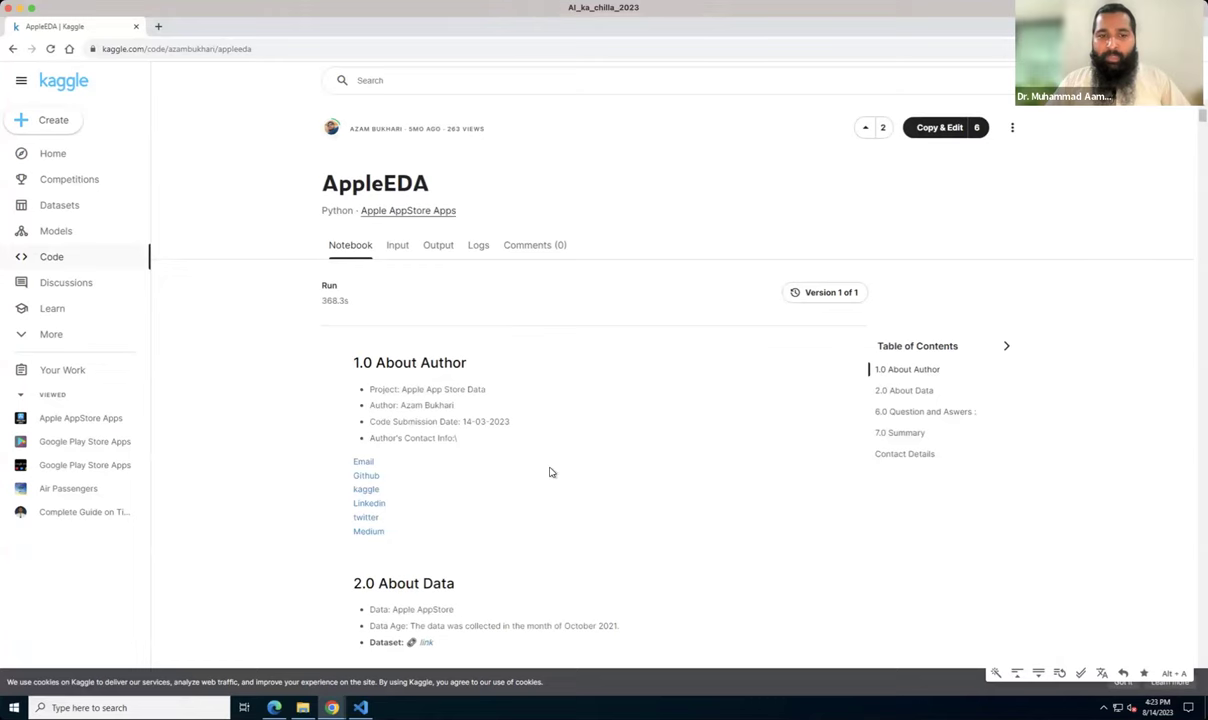
# Step: Skim the AppleEDA notebook from its task and objectives to the column names, and return to the About Author section
pyautogui.scroll(-2, 550, 472)
pyautogui.scroll(-5, 550, 472)
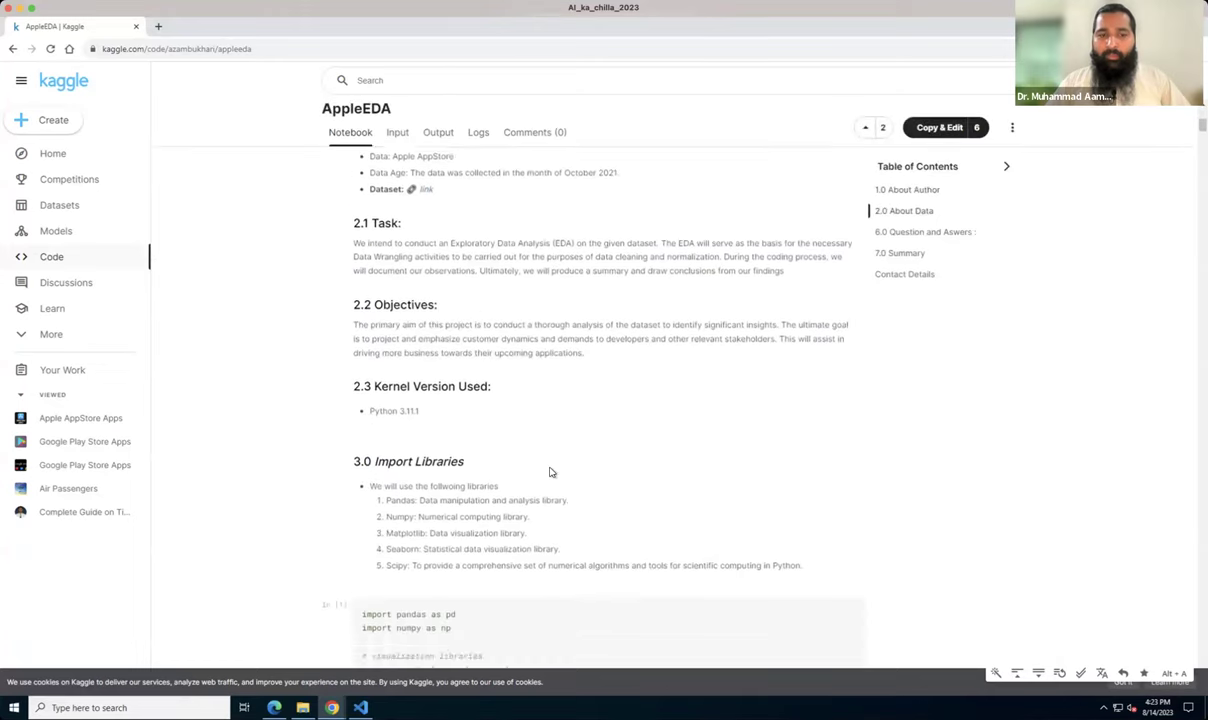
pyautogui.scroll(-6, 550, 472)
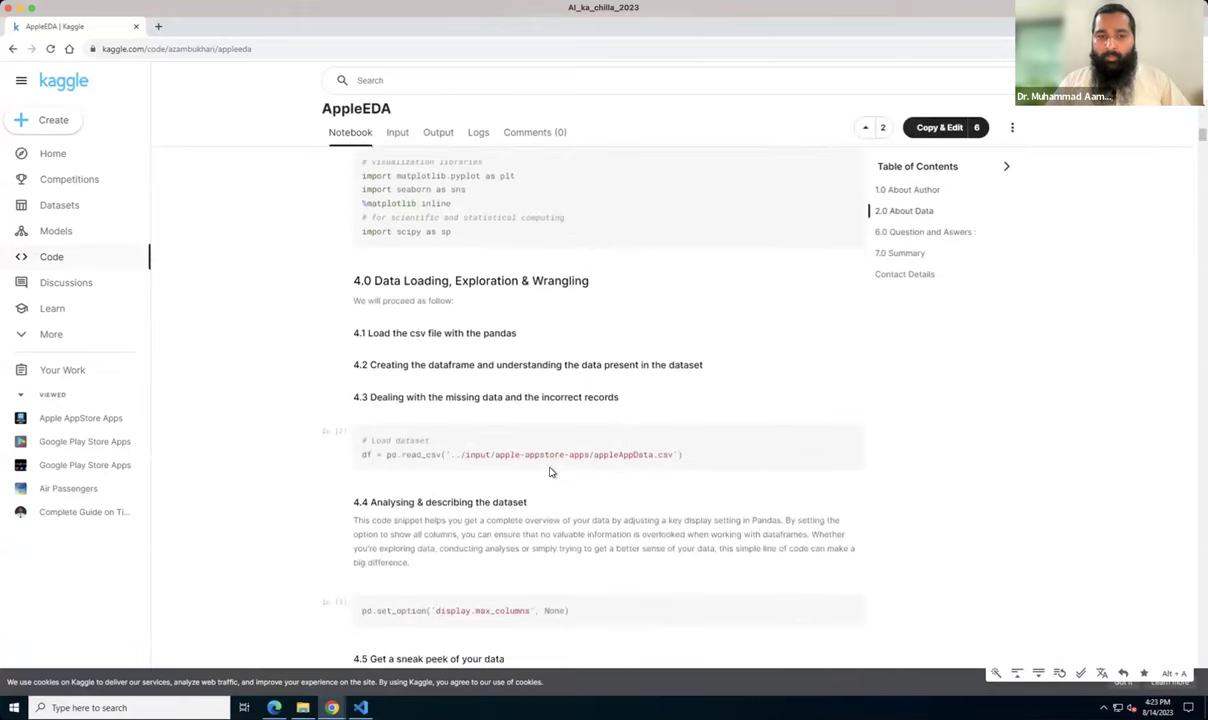
pyautogui.scroll(-3, 550, 474)
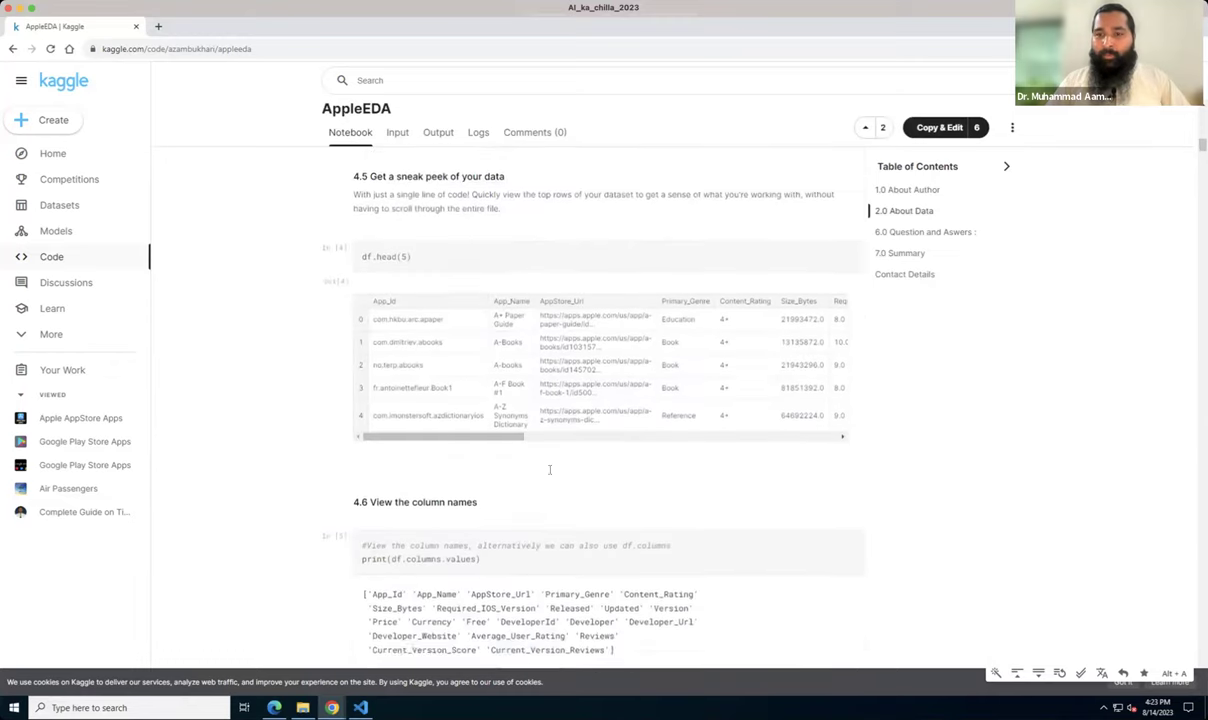
pyautogui.click(907, 189)
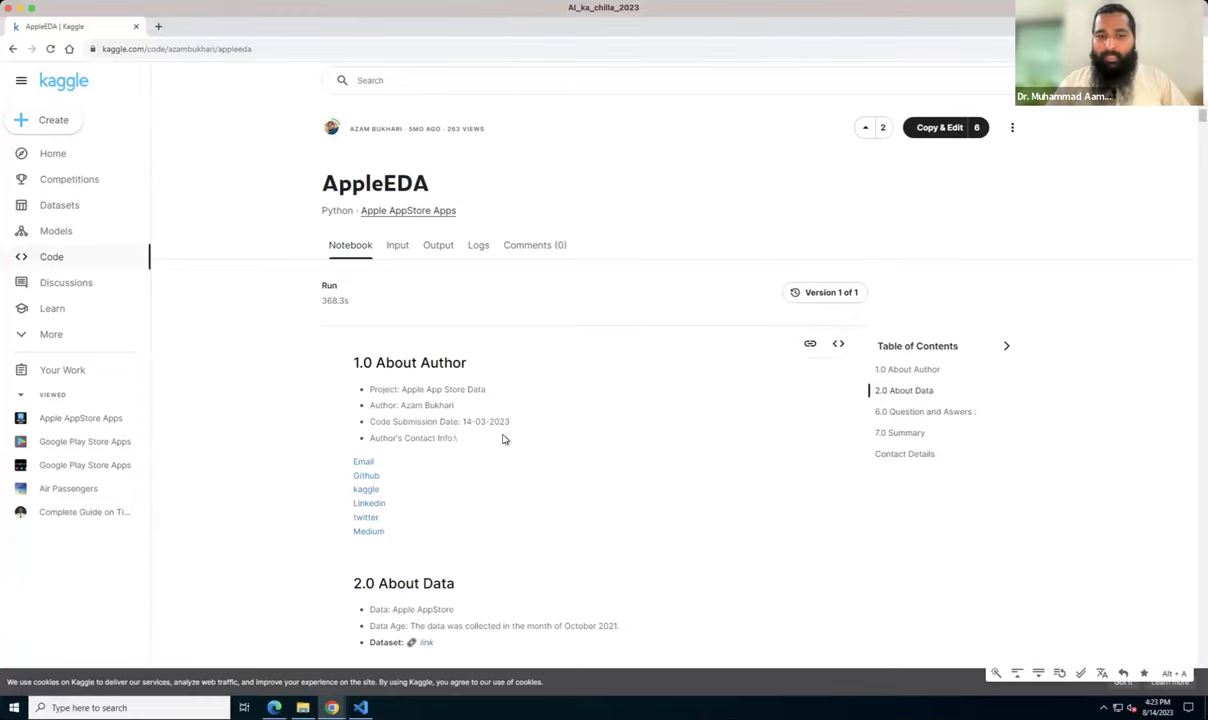
pyautogui.scroll(-2, 504, 437)
pyautogui.scroll(1, 503, 430)
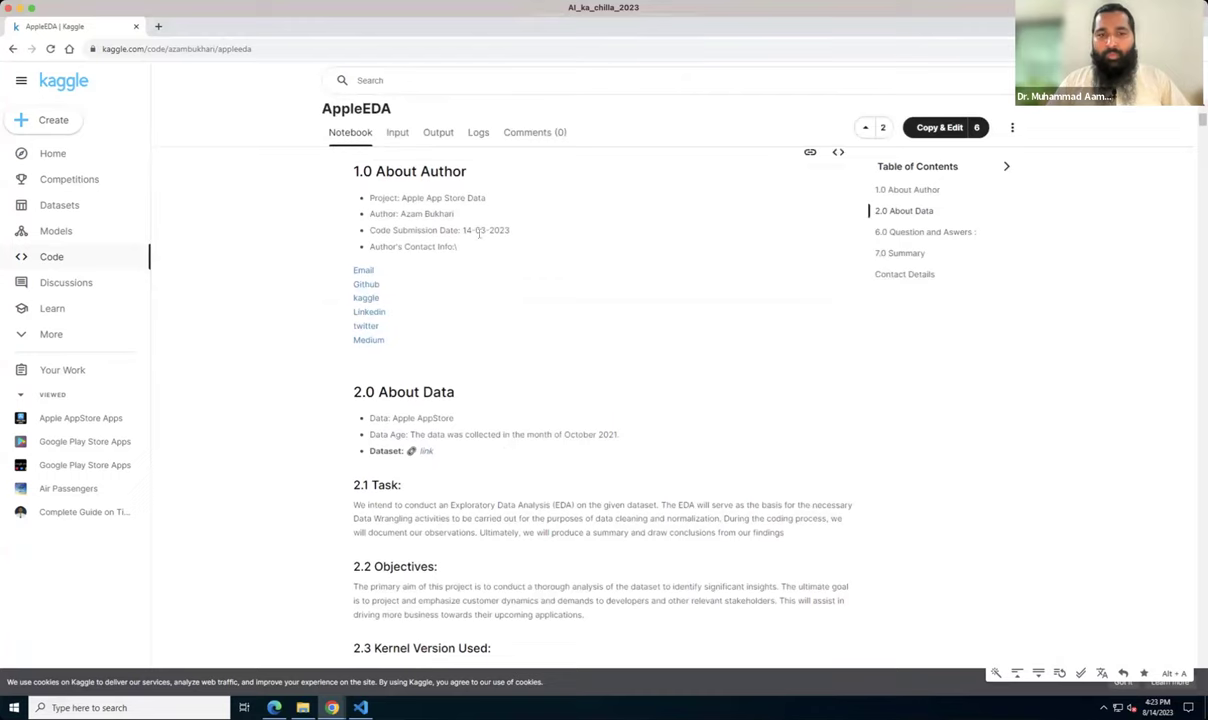
pyautogui.scroll(2, 575, 385)
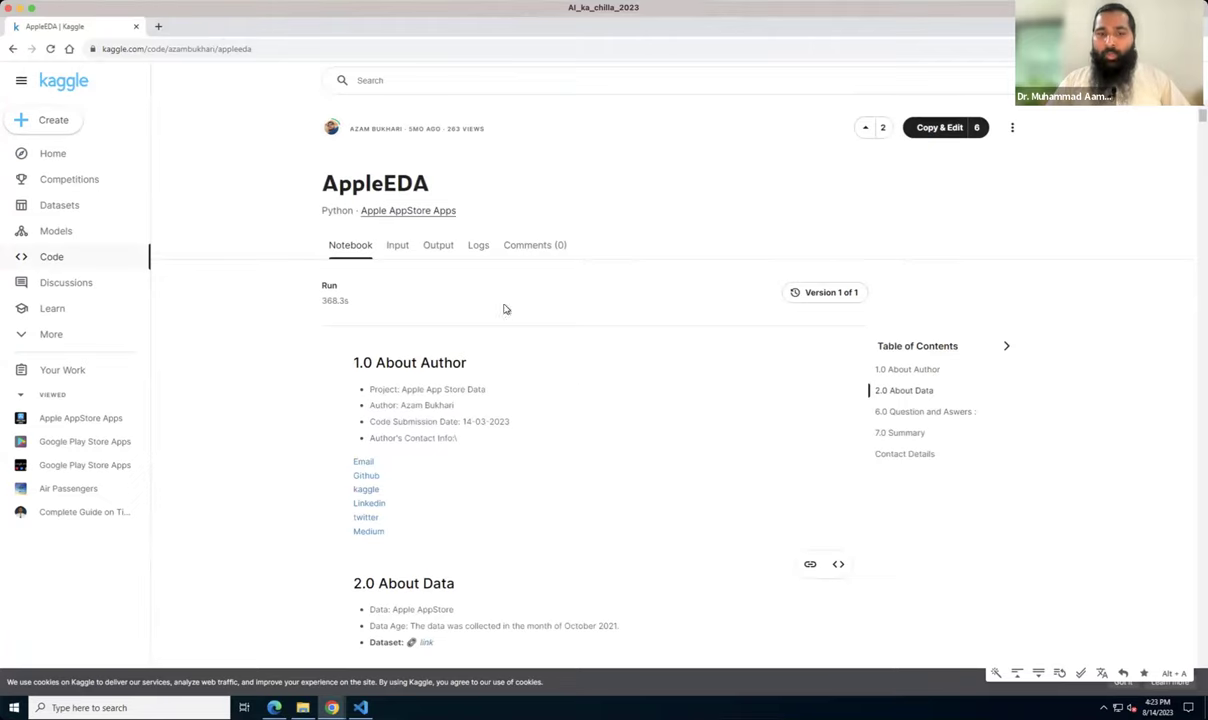
# Step: View the AppleEDA notebook's input data and output data, and return to its notebook content
pyautogui.click(399, 246)
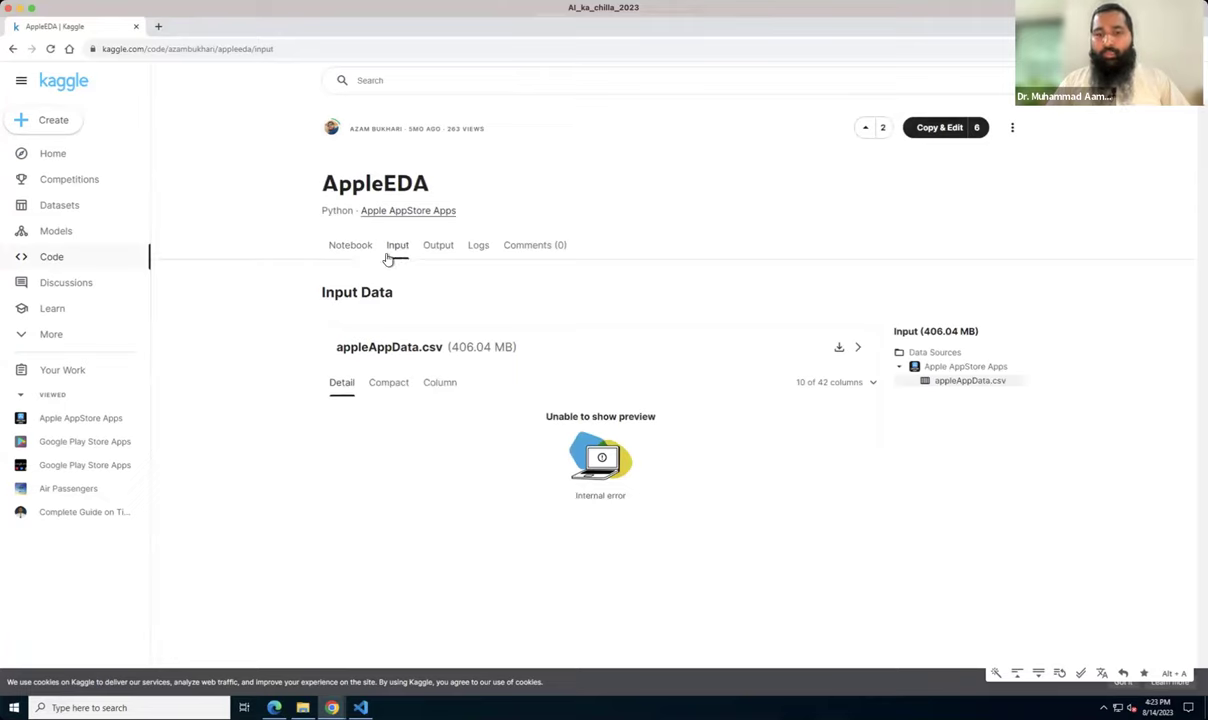
pyautogui.click(438, 258)
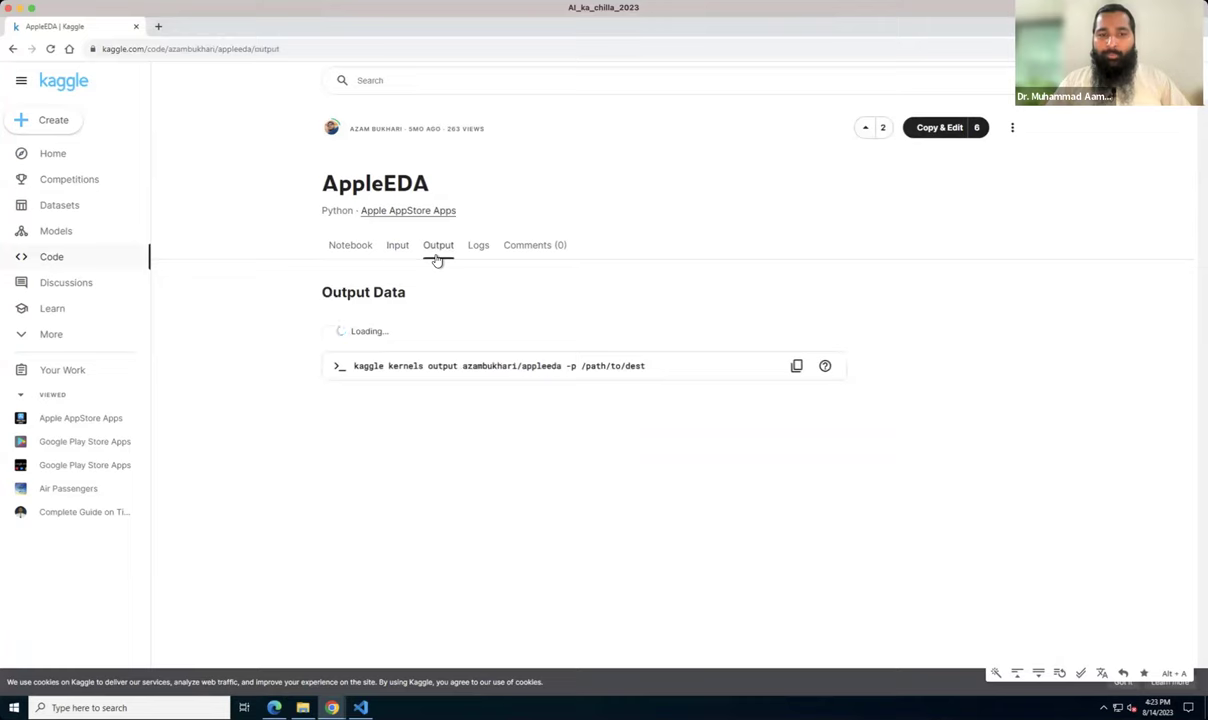
pyautogui.click(350, 244)
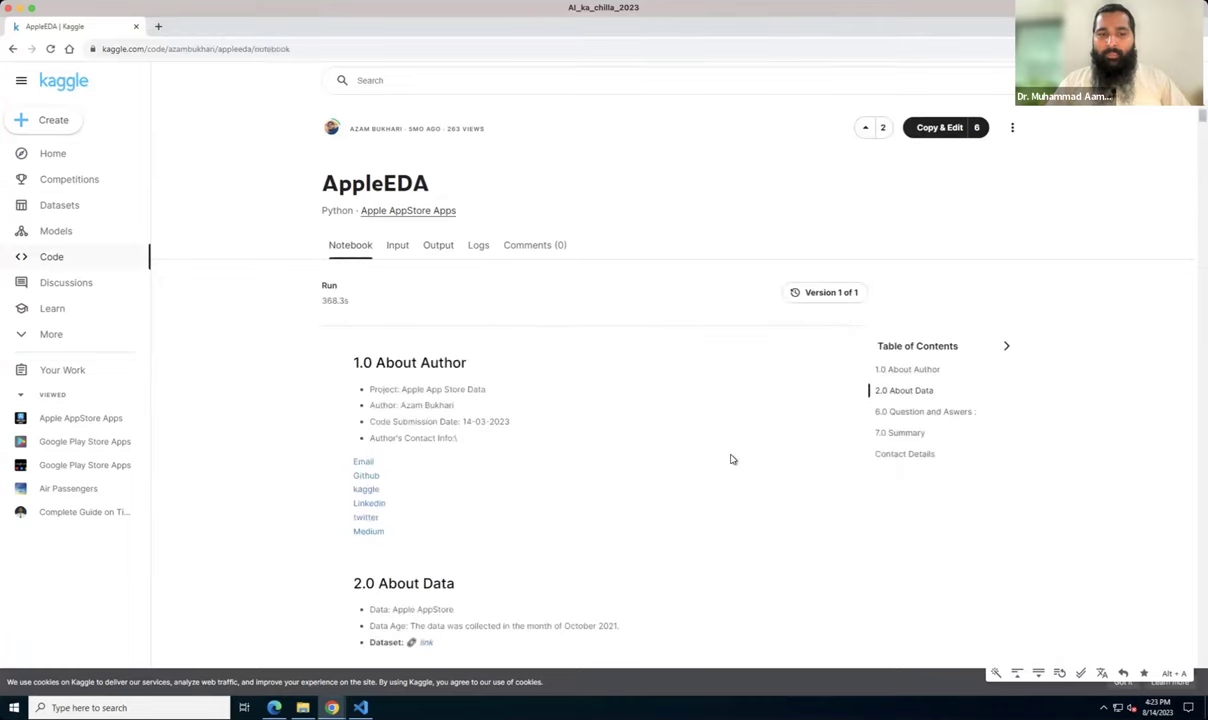
# Step: Read through the AppleEDA notebook's code from the library imports to the missing-value percentages
pyautogui.scroll(-10, 785, 509)
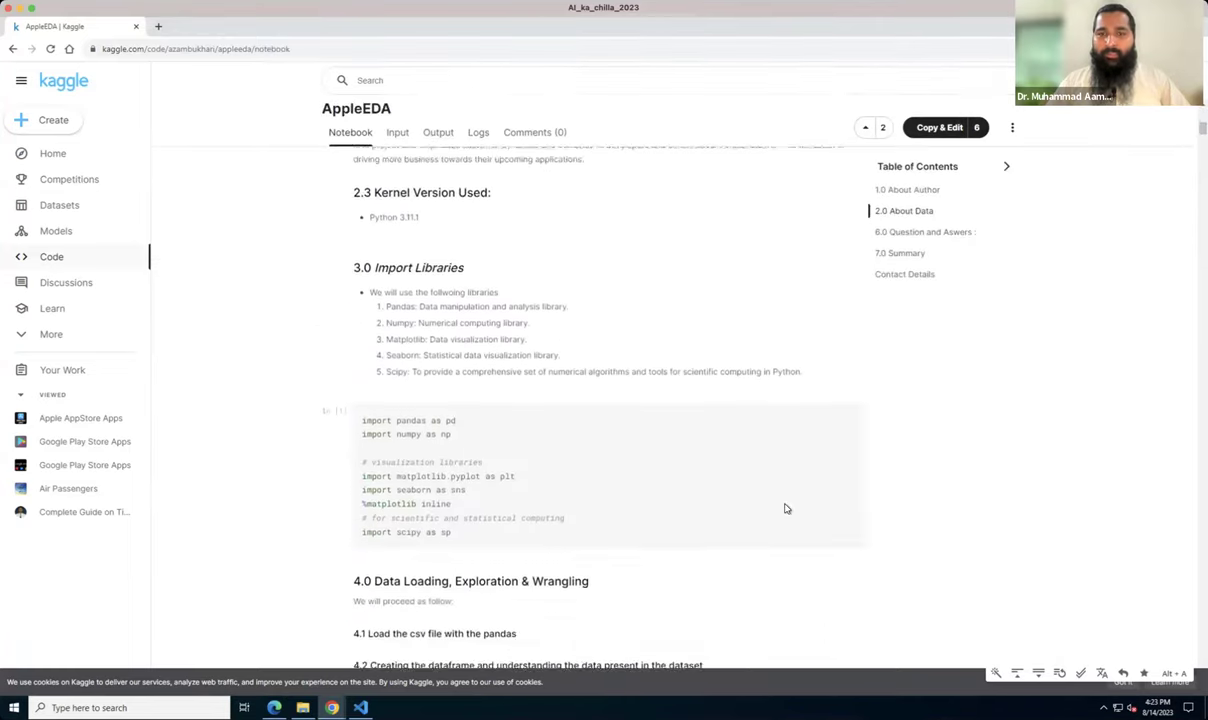
pyautogui.scroll(-8, 785, 509)
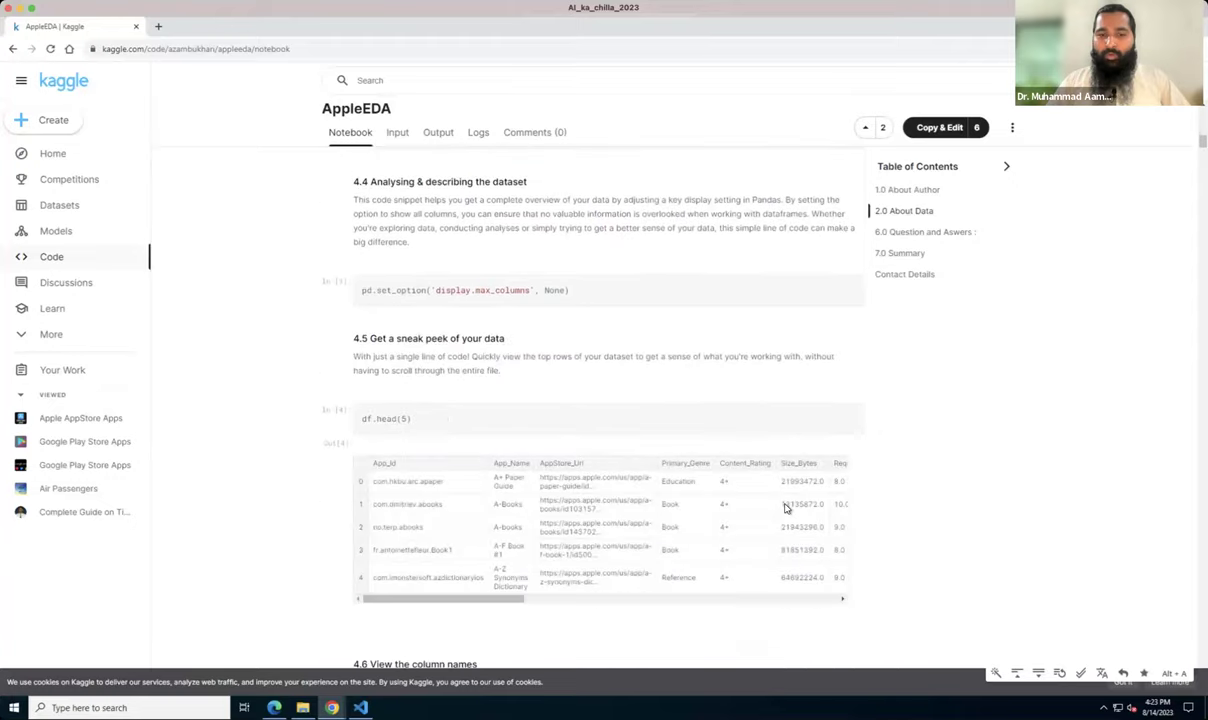
pyautogui.scroll(-10, 785, 509)
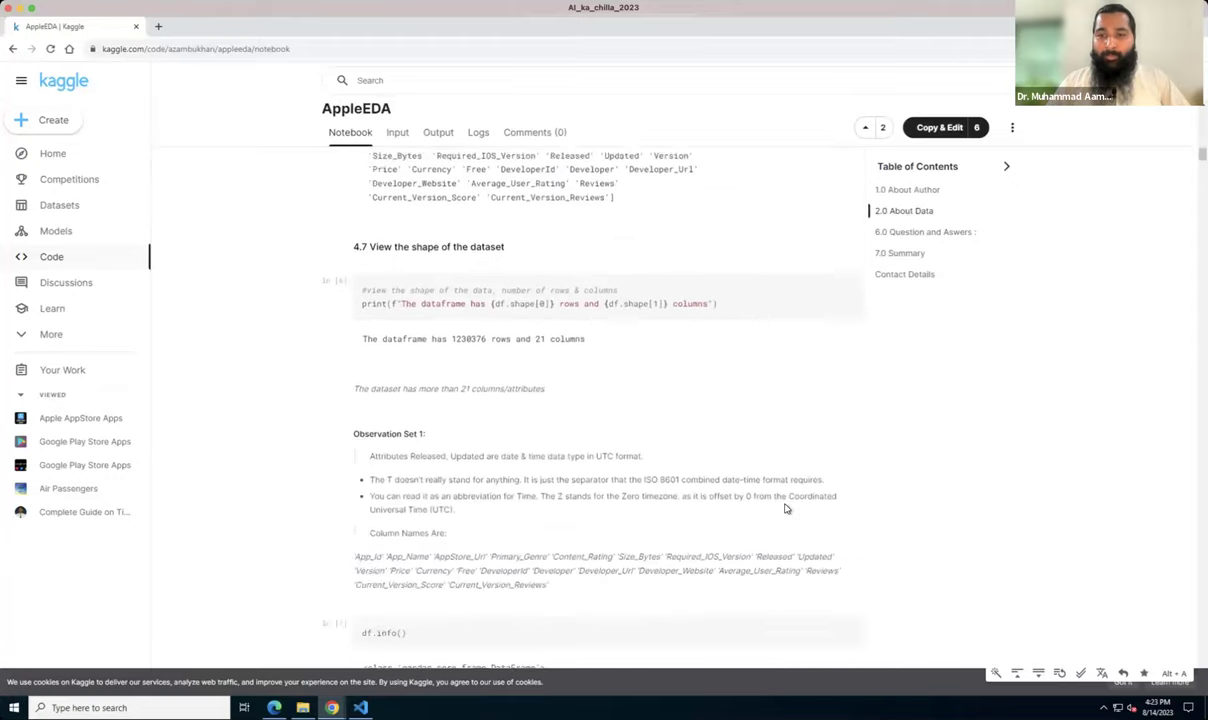
pyautogui.scroll(-12, 785, 509)
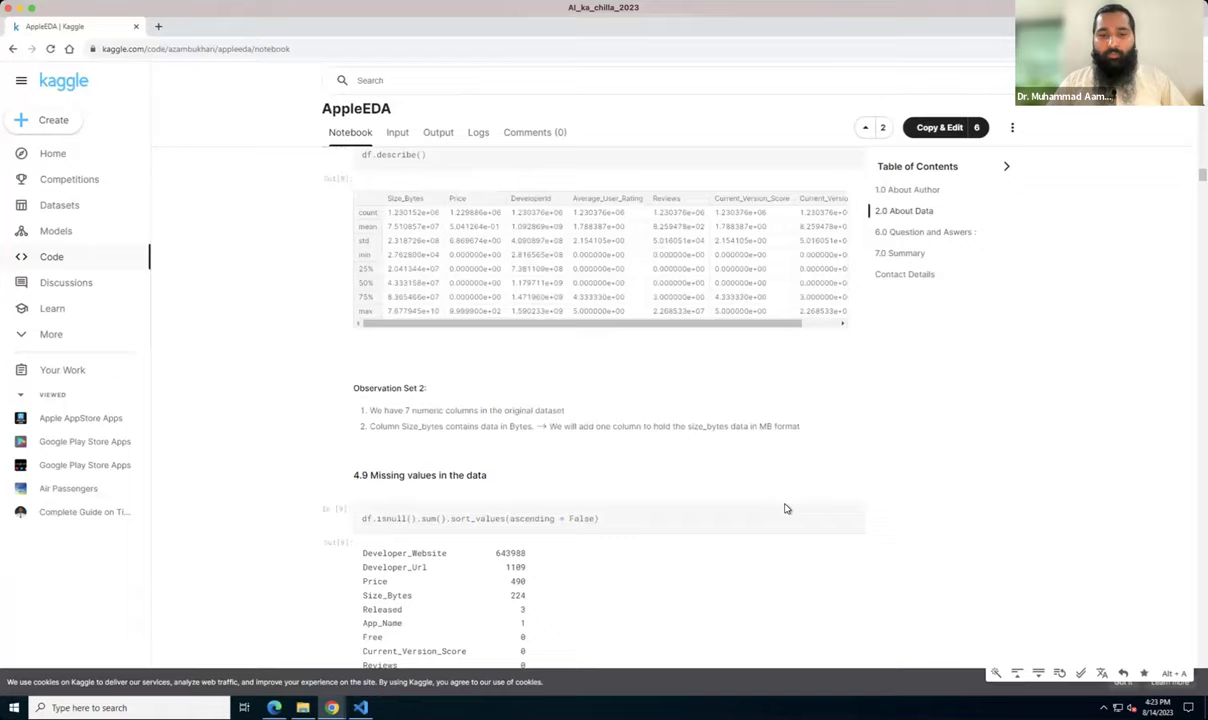
pyautogui.scroll(-10, 488, 599)
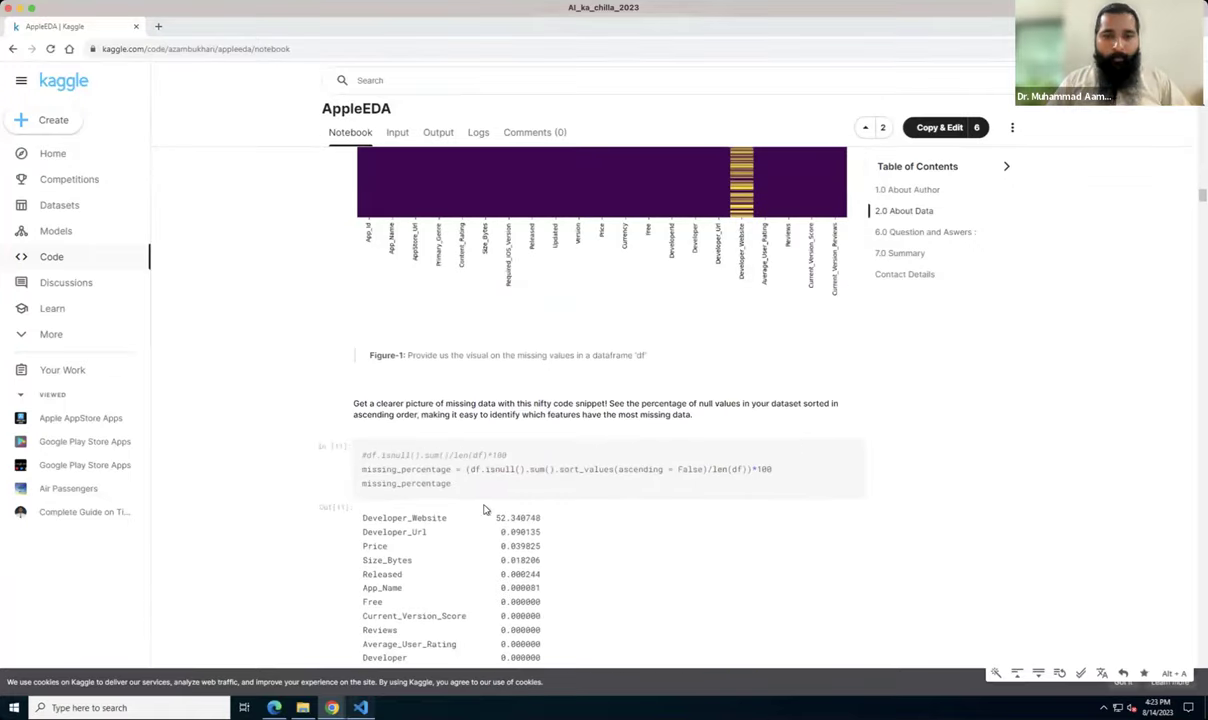
# Step: Switch to Visual Studio Code and examine the memory usage at the end of the dataset info output in app_store_eda.ipynb
pyautogui.hotkey('alt', 'Tab')
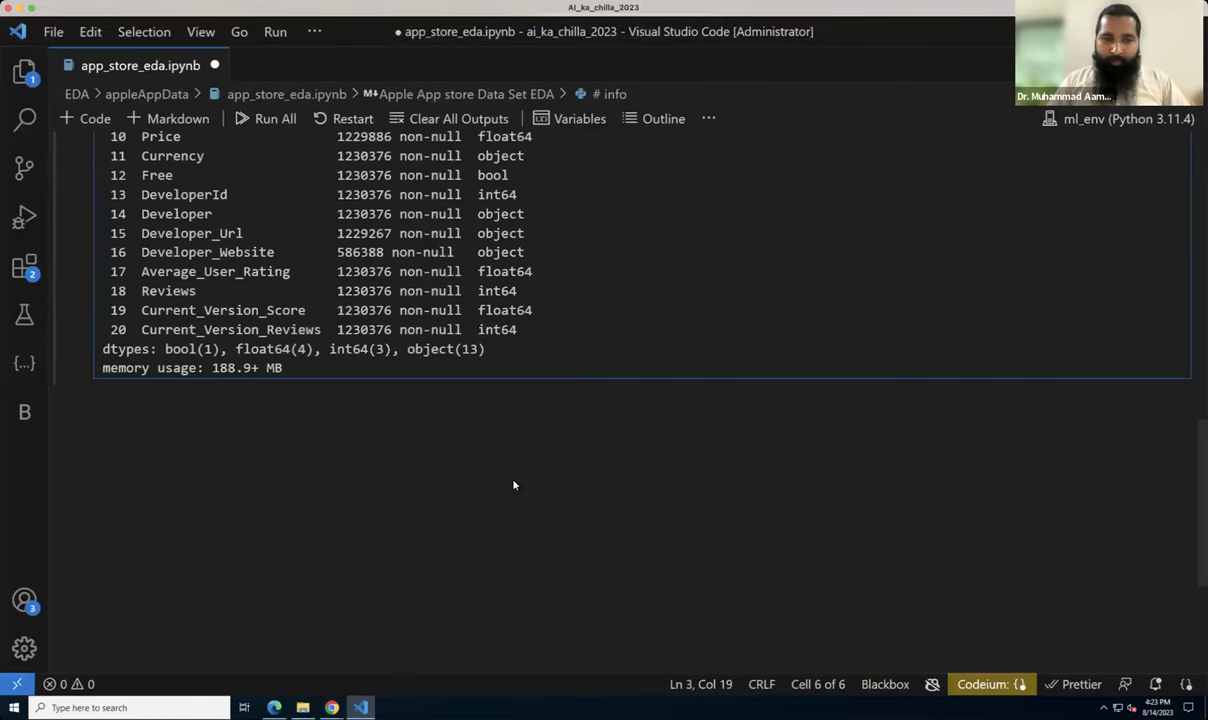
pyautogui.scroll(2, 513, 485)
pyautogui.moveTo(283, 410); pyautogui.dragTo(85, 428)
pyautogui.hotkey('ctrl', 'a')
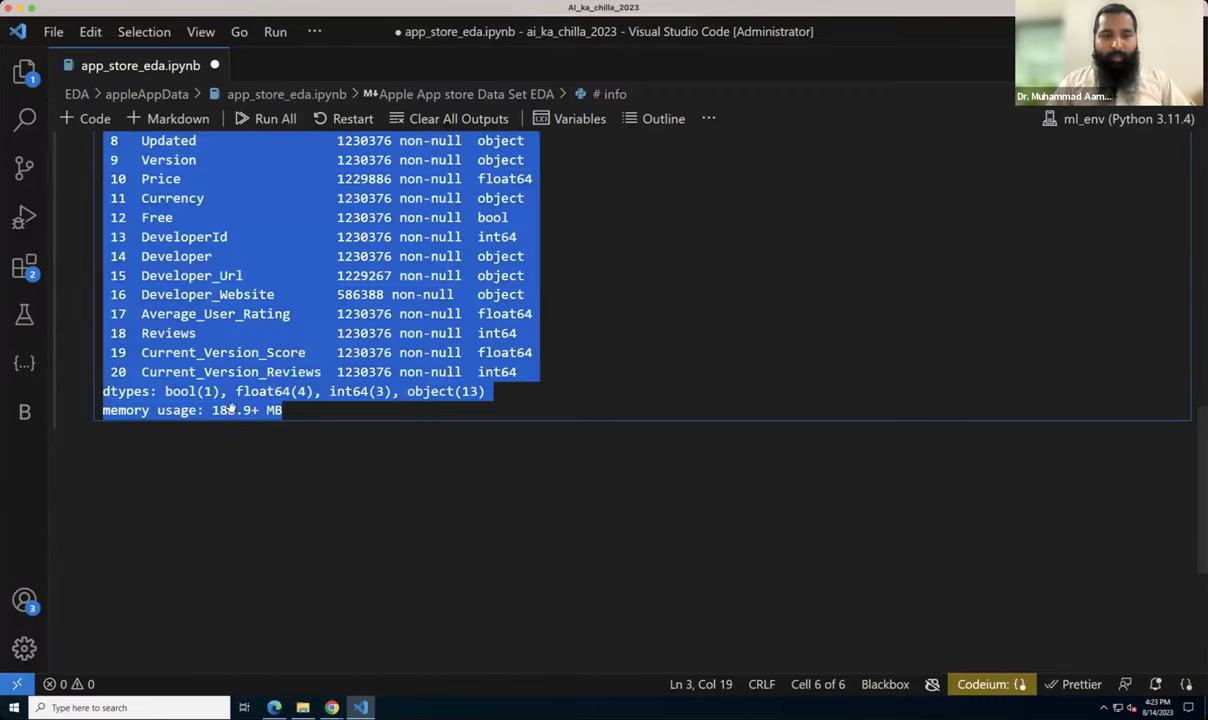
pyautogui.click(285, 411)
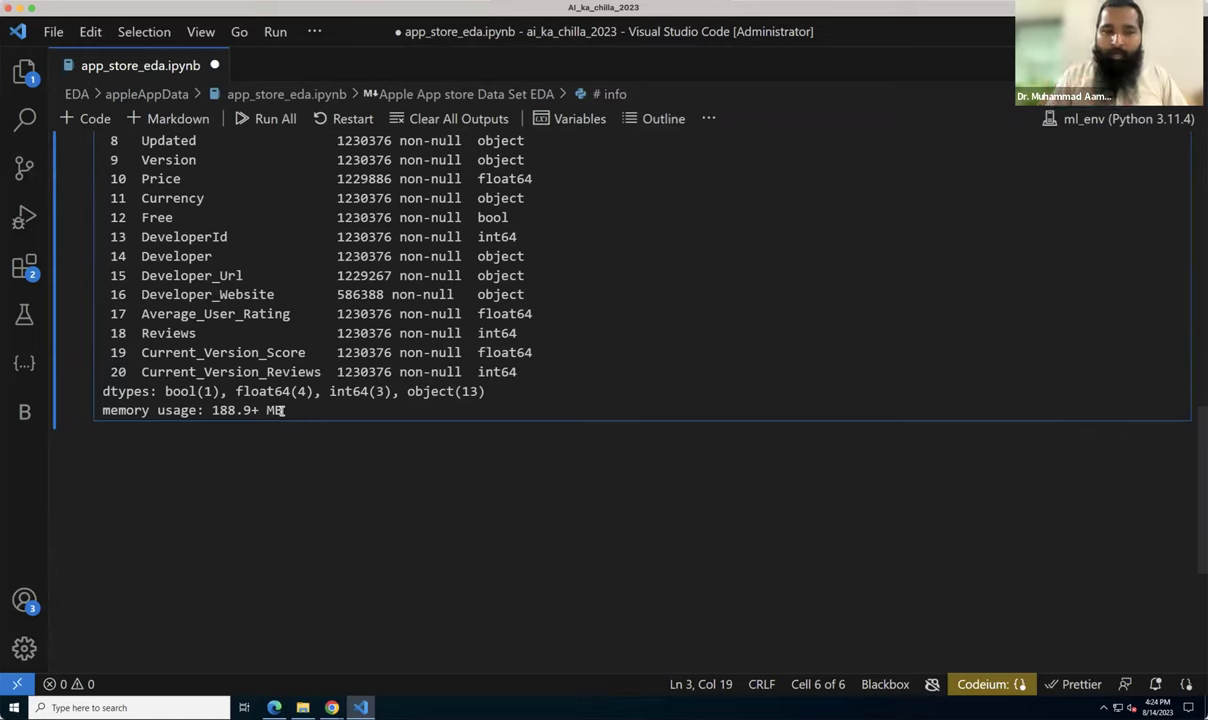
pyautogui.moveTo(284, 410); pyautogui.dragTo(200, 410)
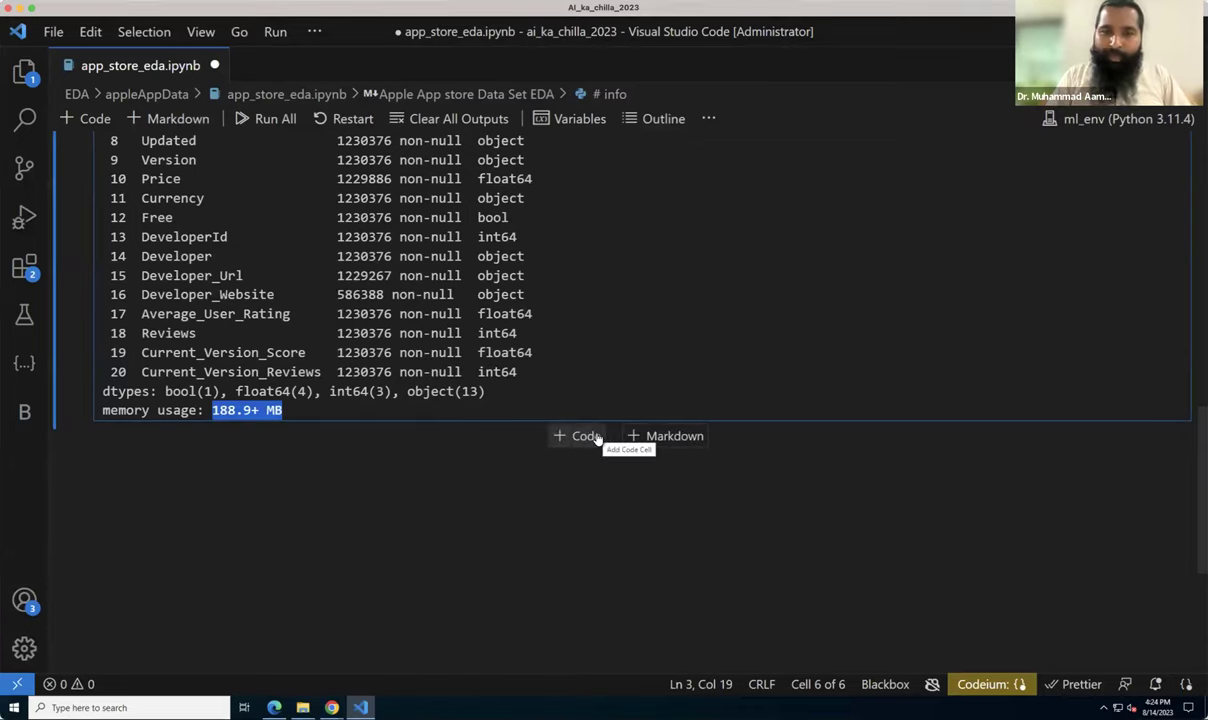
# Step: Add a code cell below the info output with df.head() and run it to preview the first rows
pyautogui.click(597, 440)
pyautogui.write('df.head()')
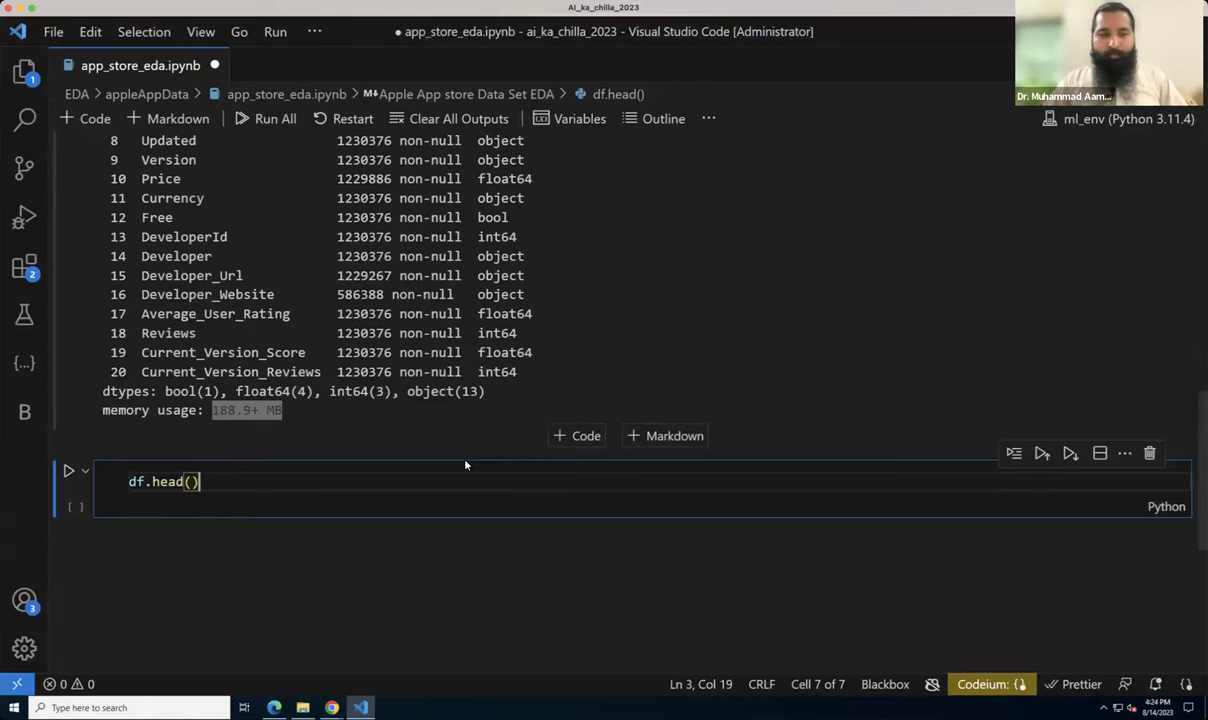
pyautogui.hotkey('shift', 'Return')
pyautogui.scroll(-4, 465, 465)
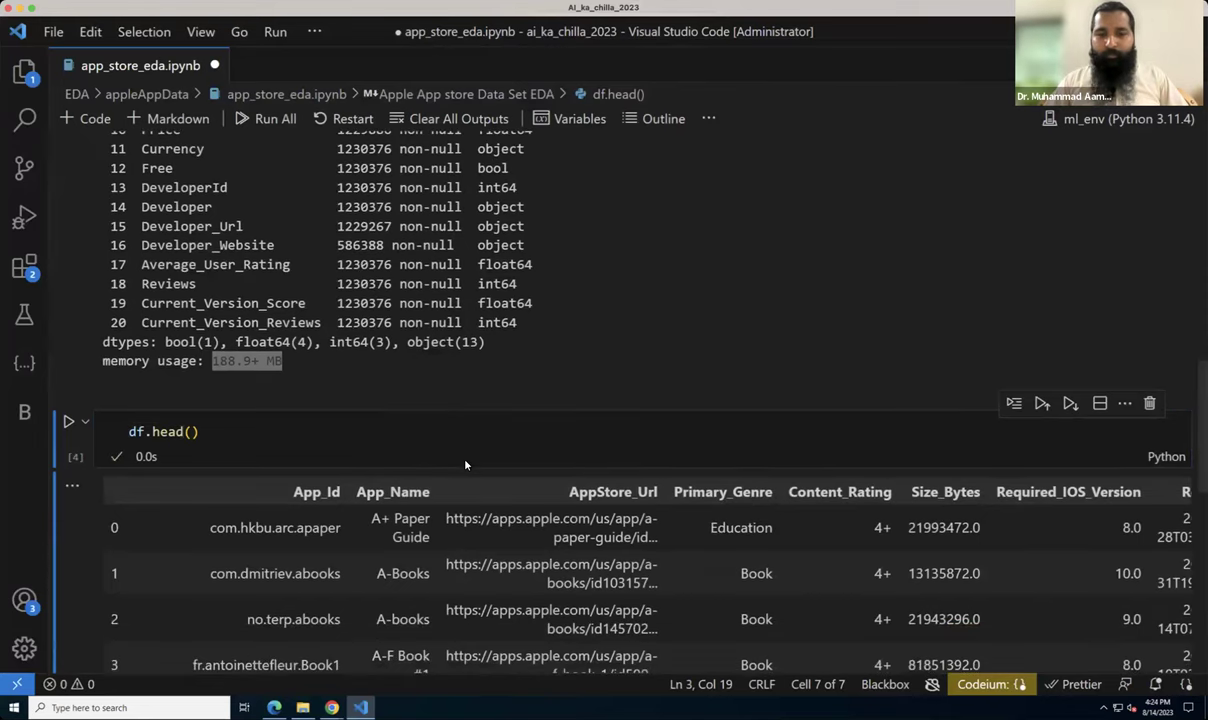